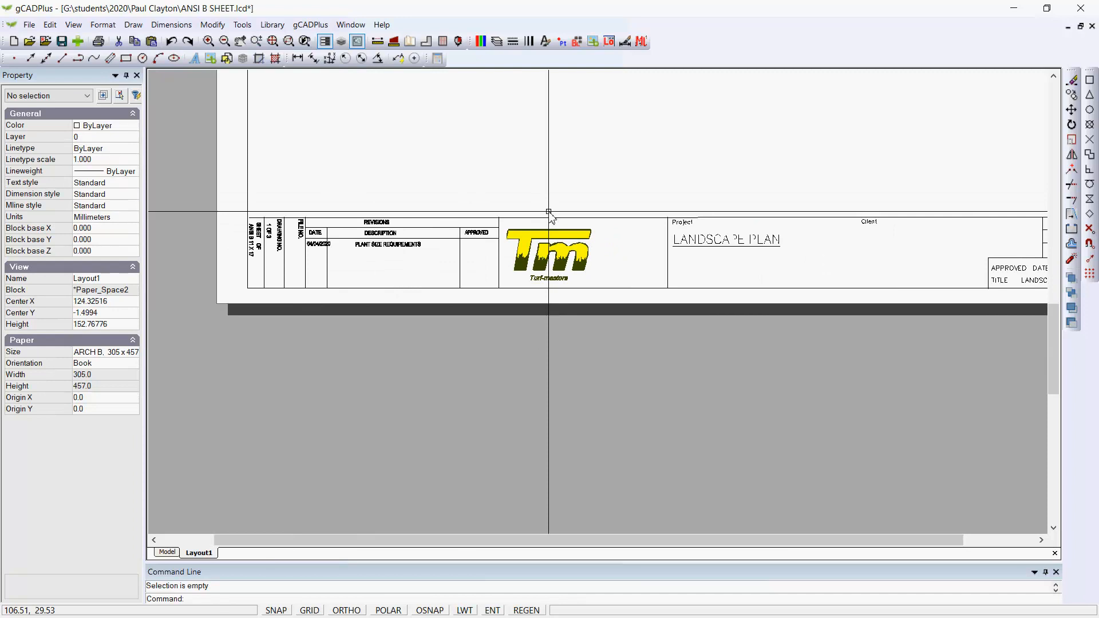
Examine the title block and the sheet's border polyline on Layout1.
middle_drag(549, 211, 541, 307)
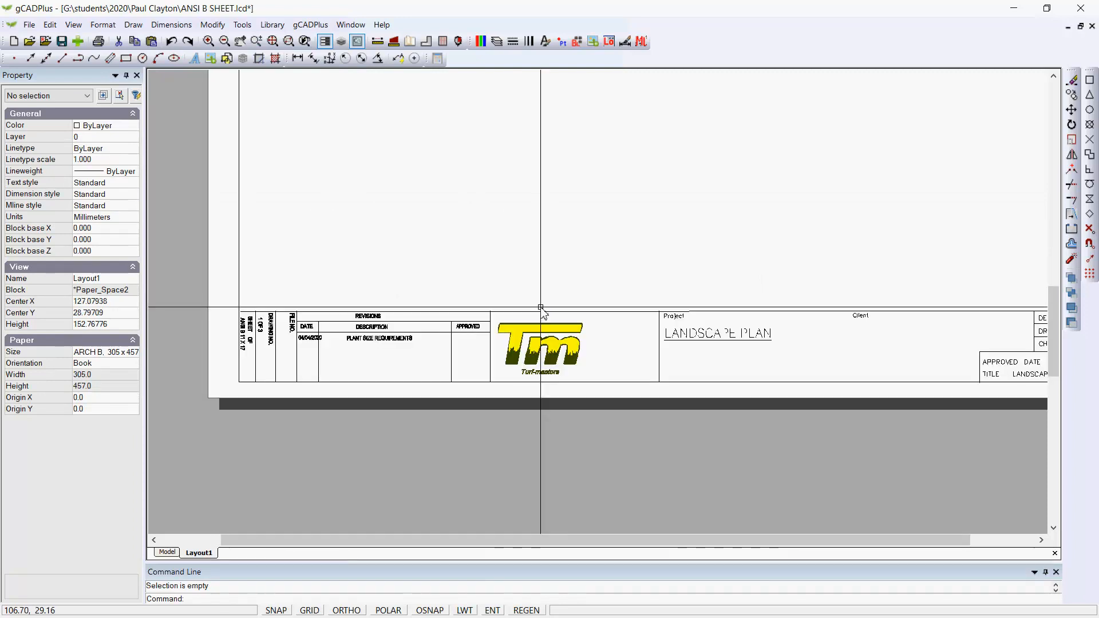
scroll(541, 309, down, 1)
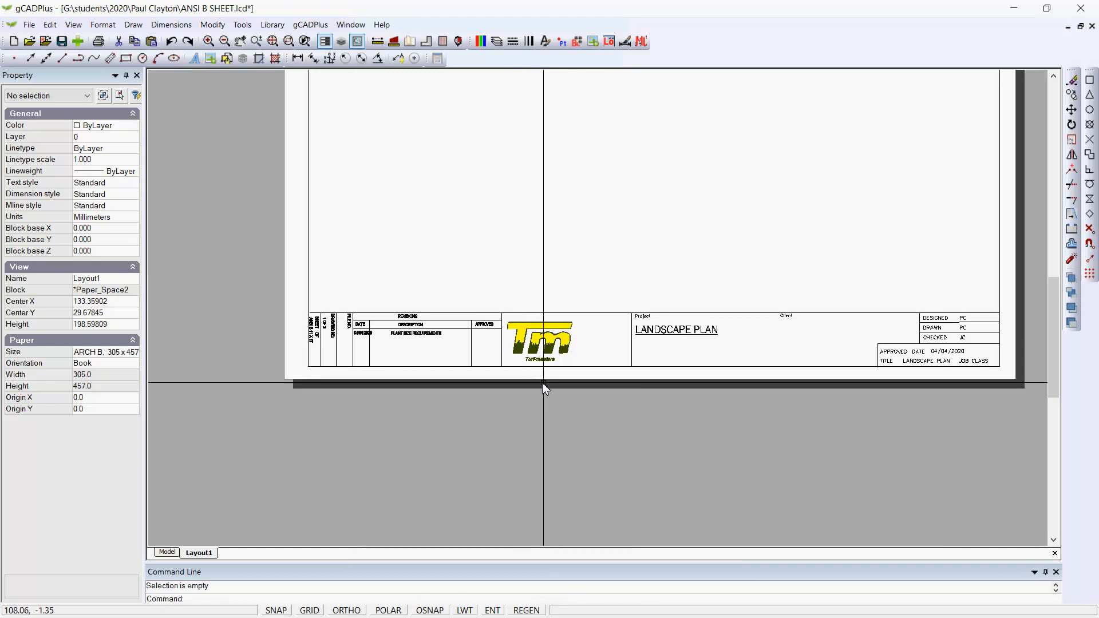
click(576, 367)
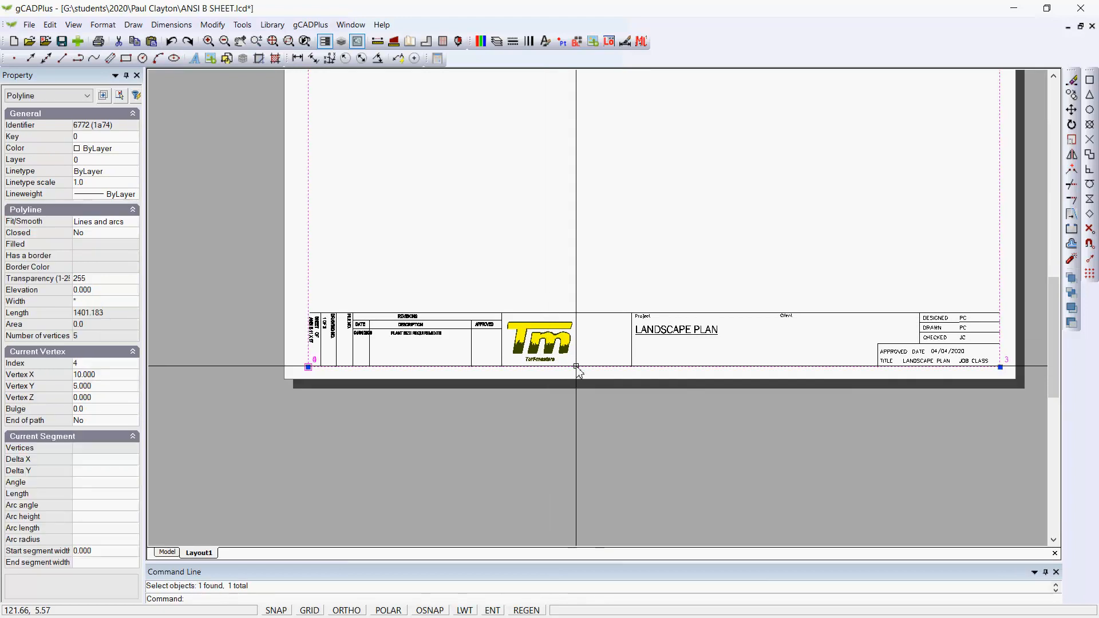
key(Escape)
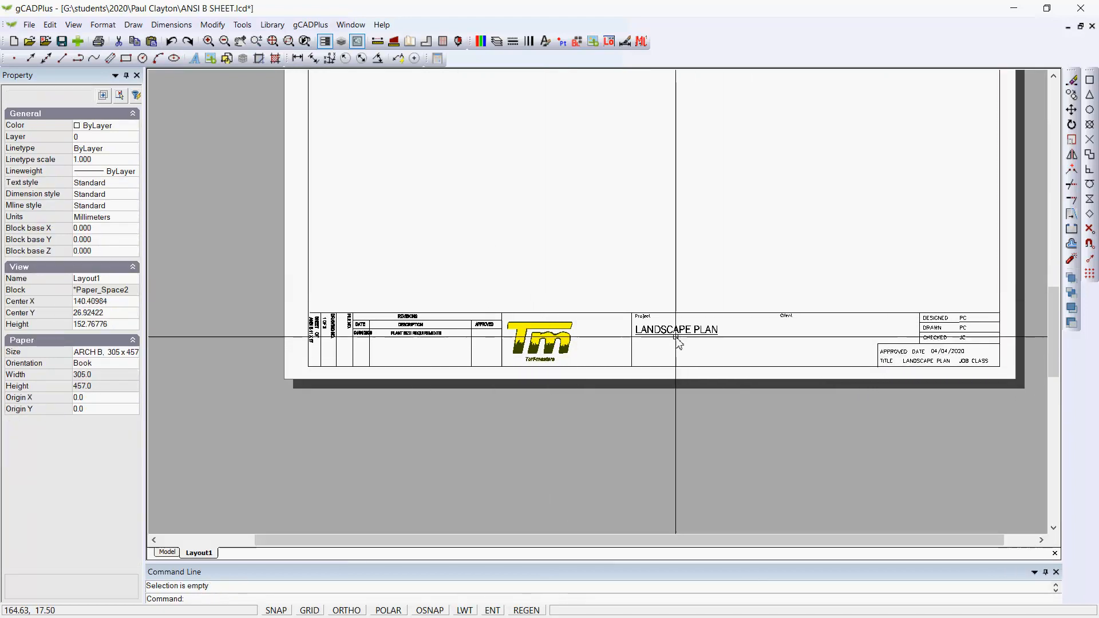
scroll(698, 367, up, 2)
scroll(534, 400, down, 3)
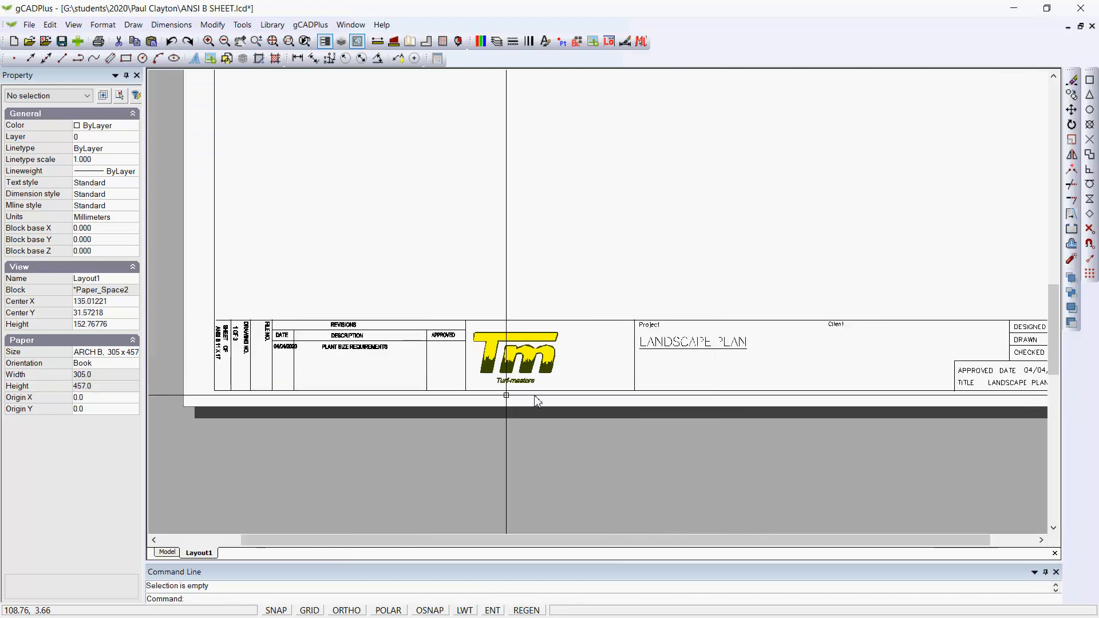
scroll(311, 372, up, 5)
scroll(382, 331, down, 1)
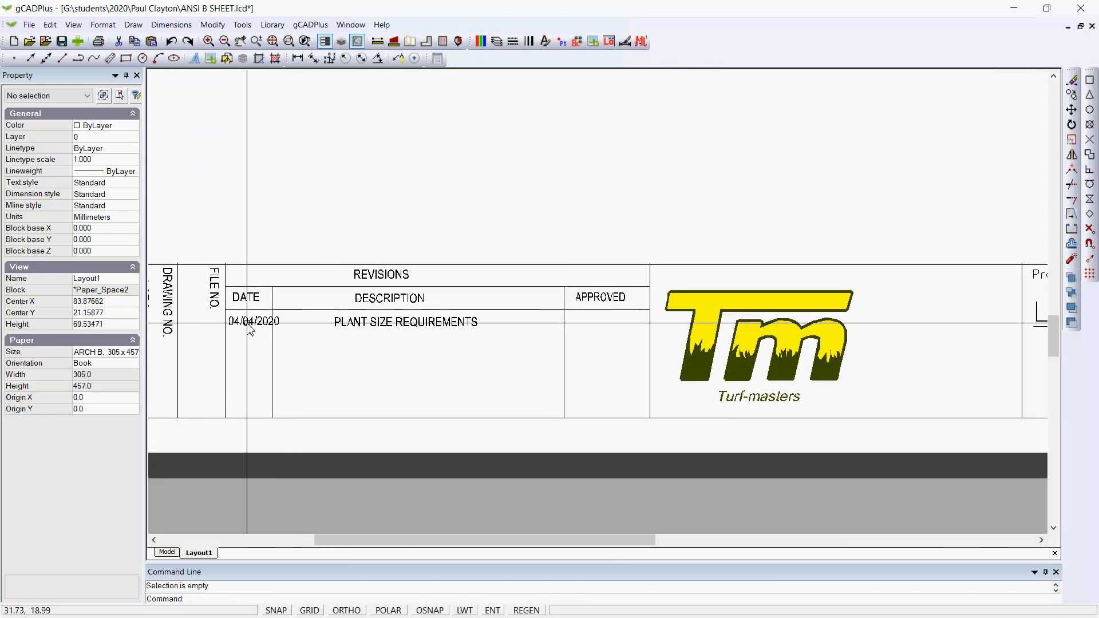
Turn on polar tracking and move the line between the DATE and DESCRIPTION columns about 1.7 mm right.
scroll(330, 375, down, 1)
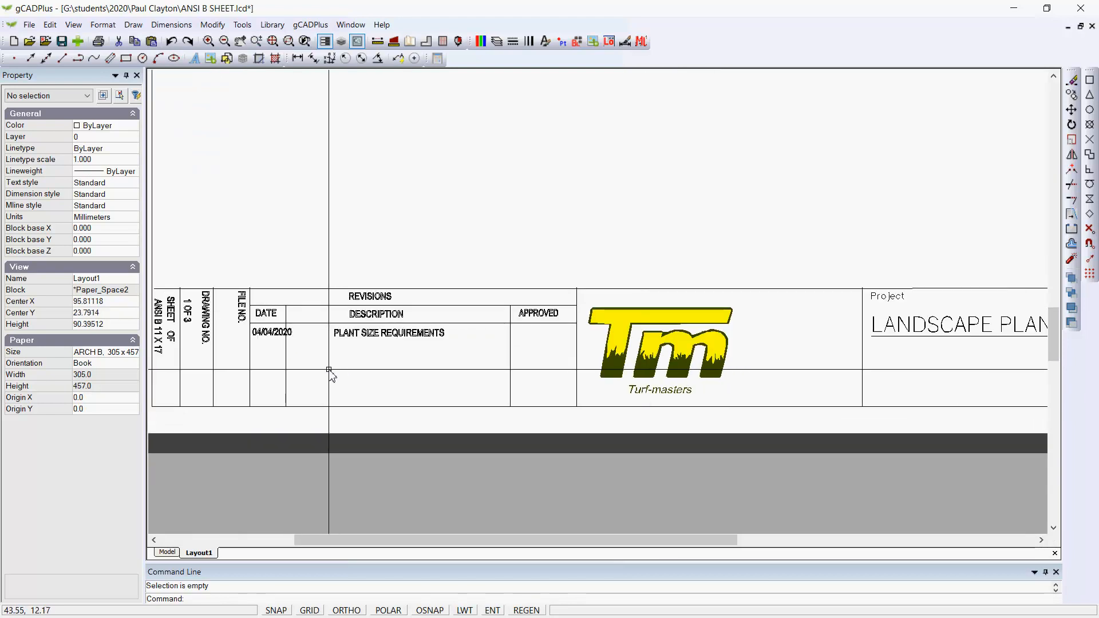
scroll(330, 372, up, 1)
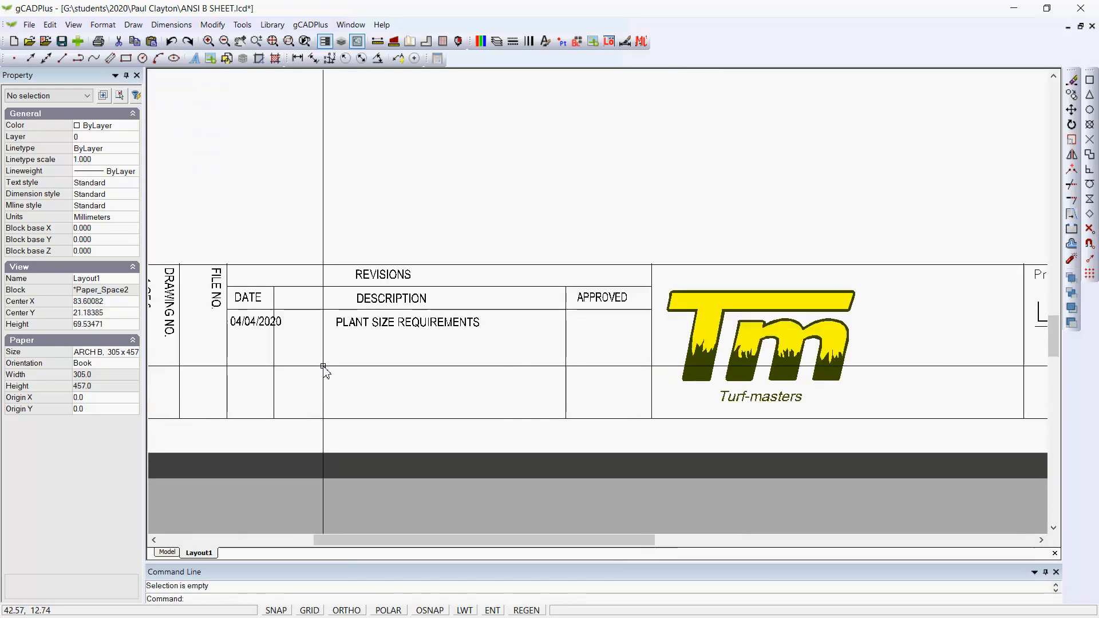
click(275, 375)
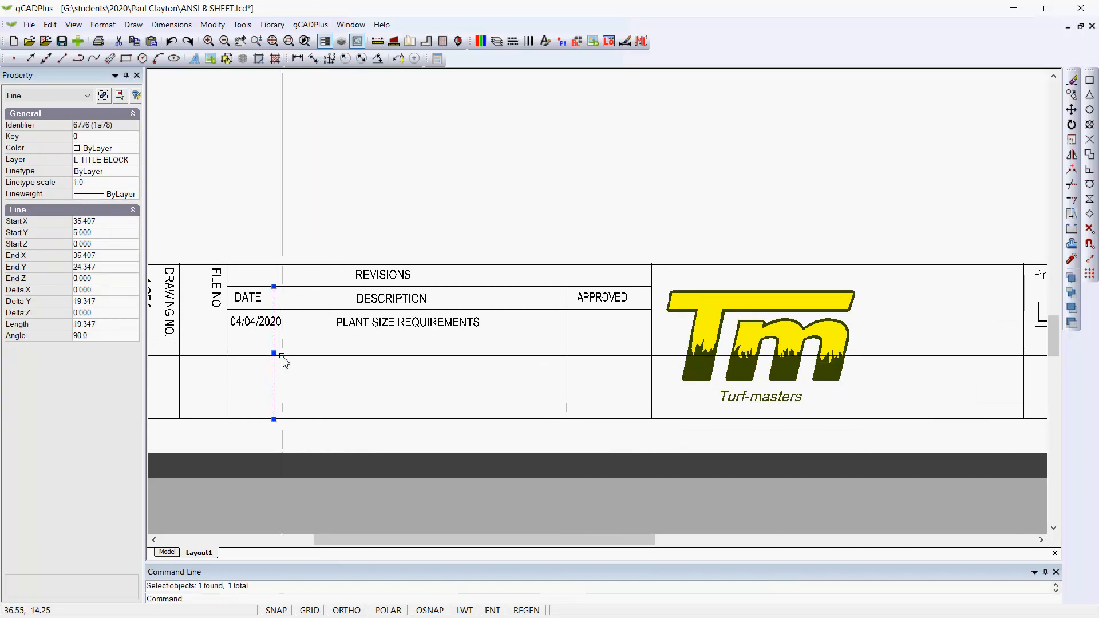
click(395, 611)
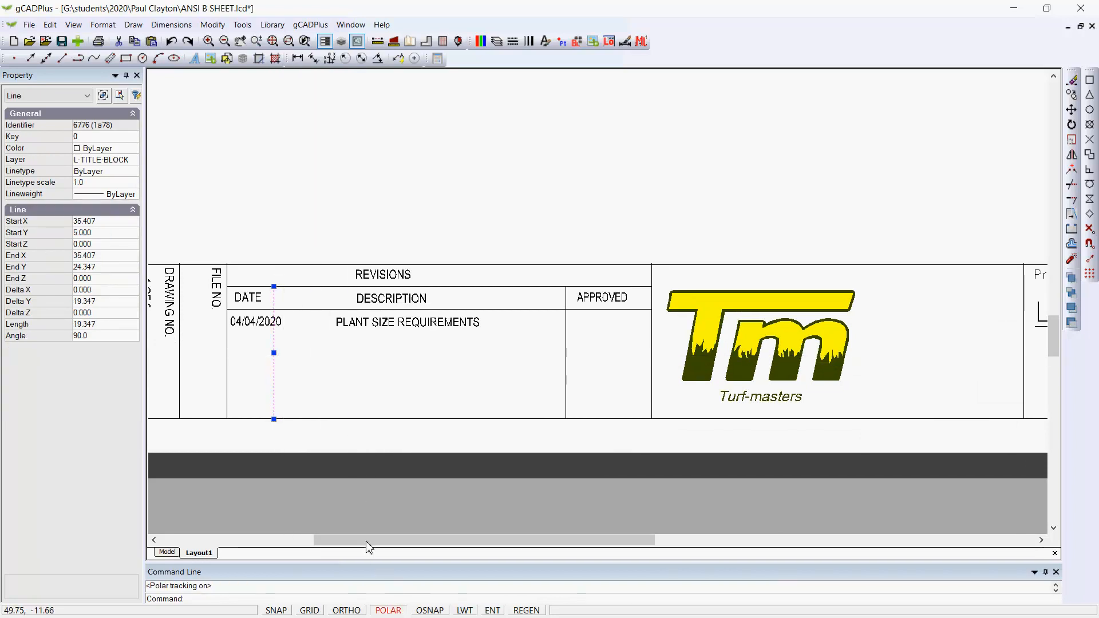
click(279, 355)
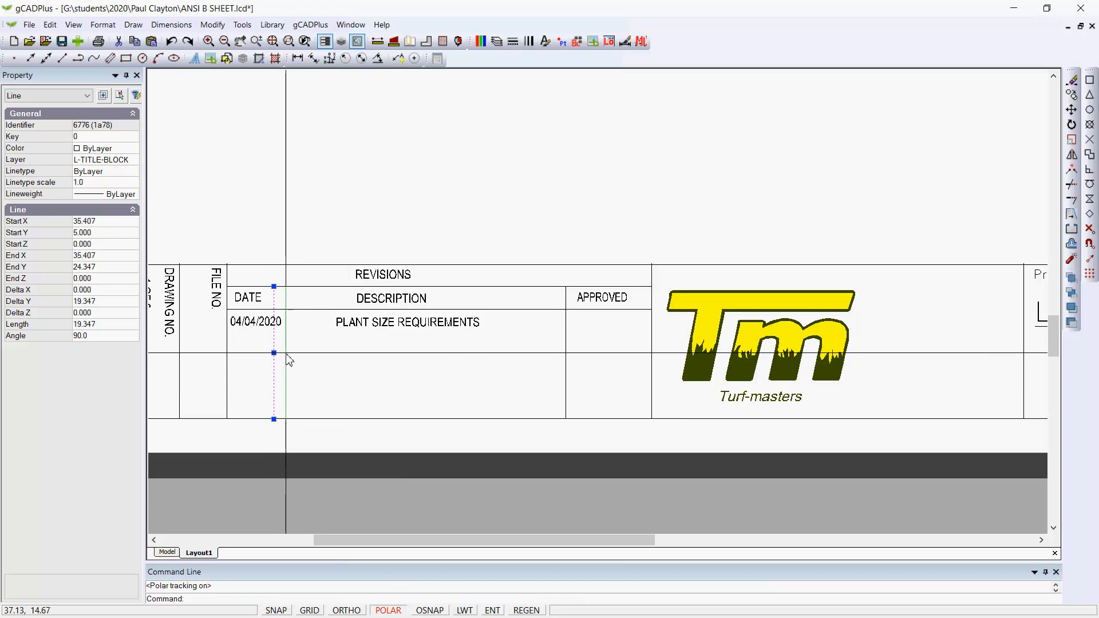
click(286, 355)
key(Escape)
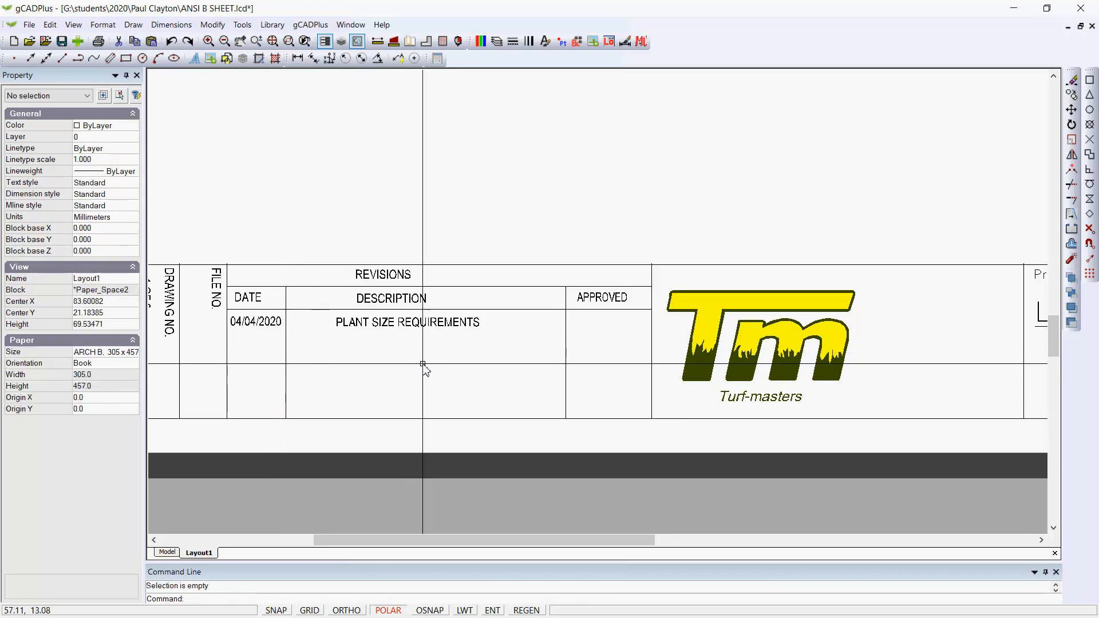
Check Layout1's paper size in the layouts manager.
scroll(422, 366, down, 2)
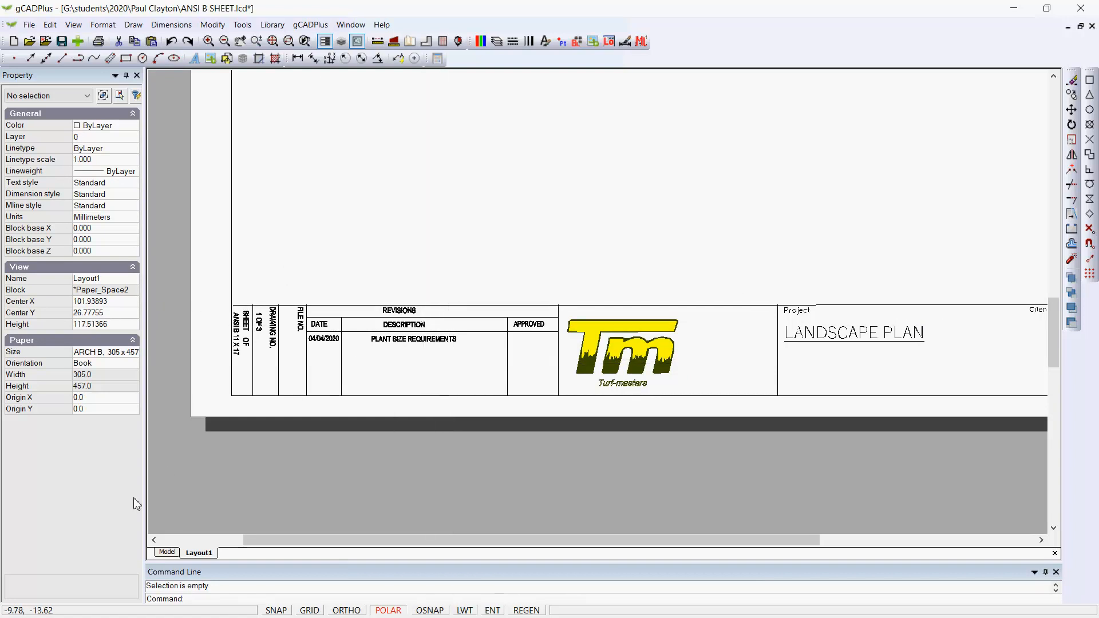
right_click(204, 558)
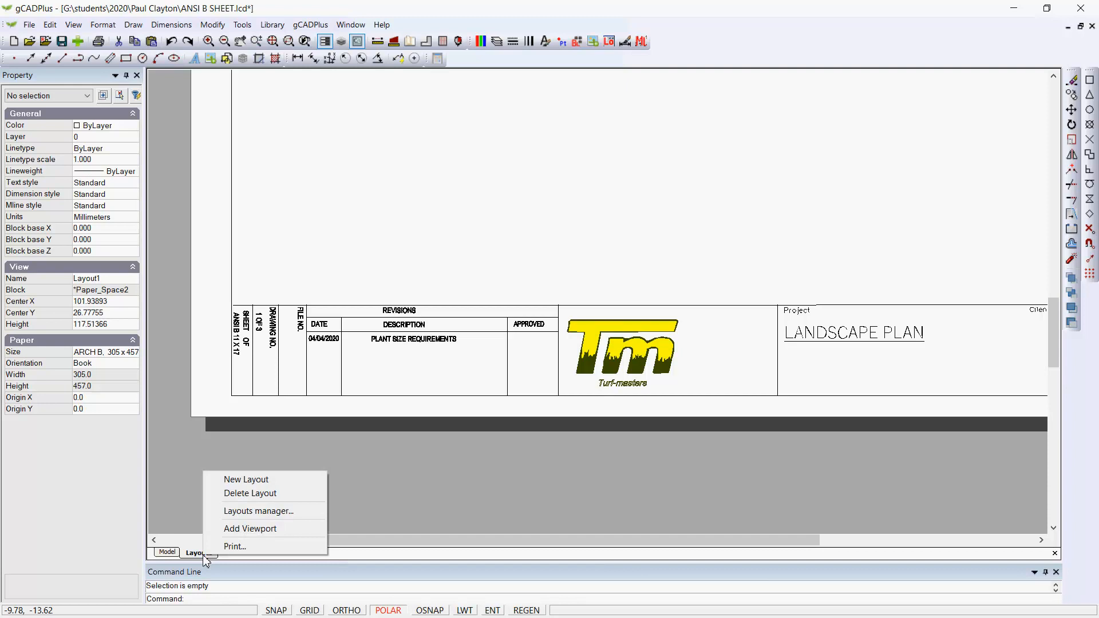
click(266, 513)
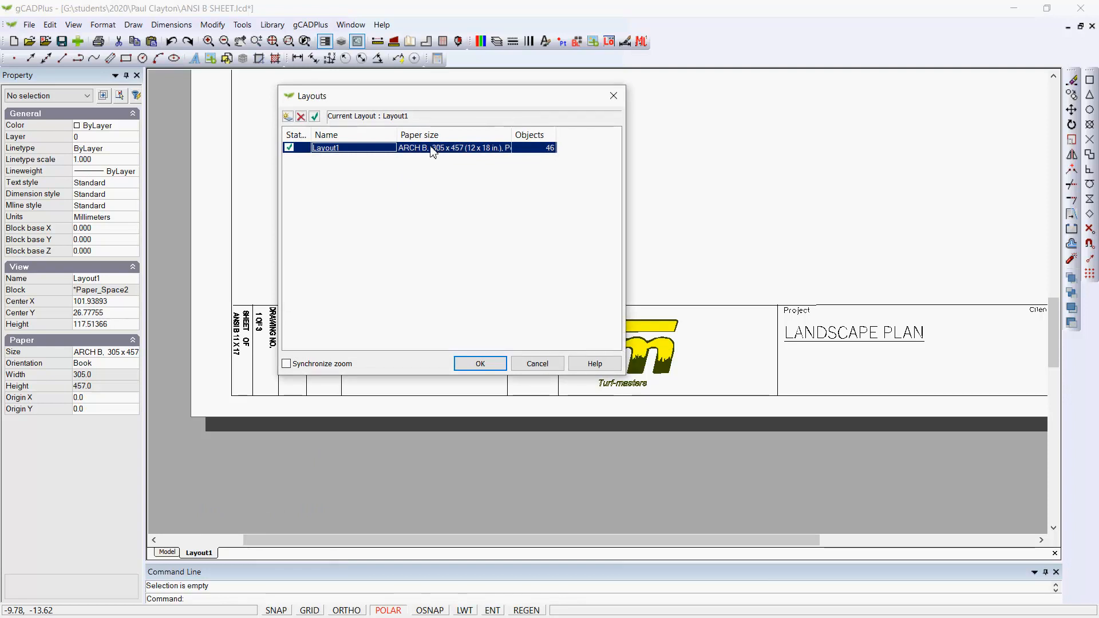
click(477, 365)
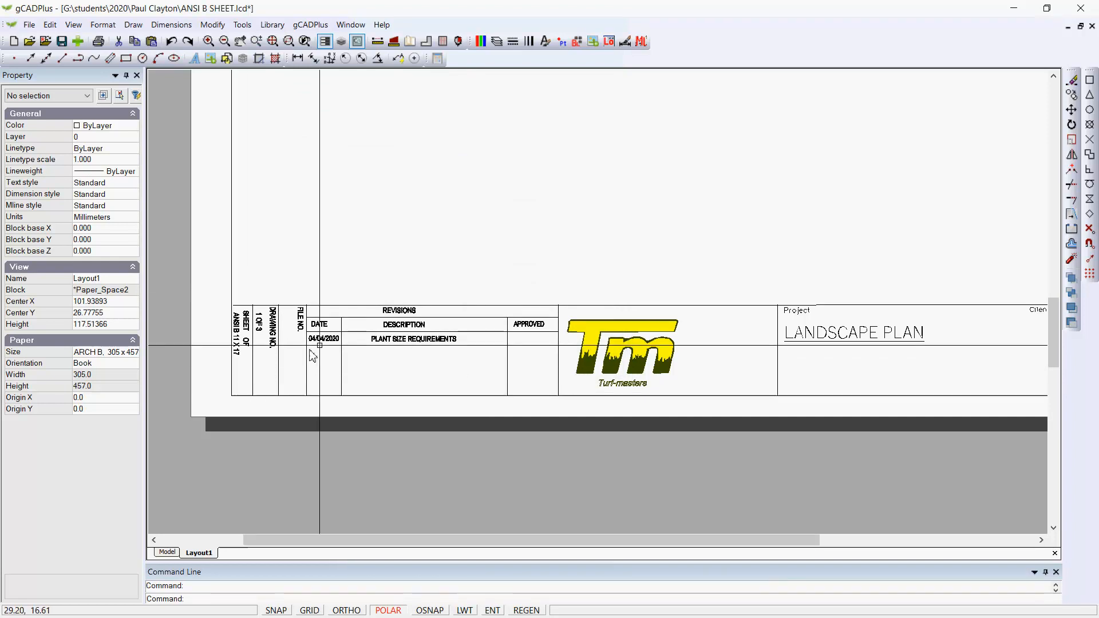
Inspect the border polyline and its margin from the paper edge at the sheet's lower-left corner.
scroll(326, 310, down, 3)
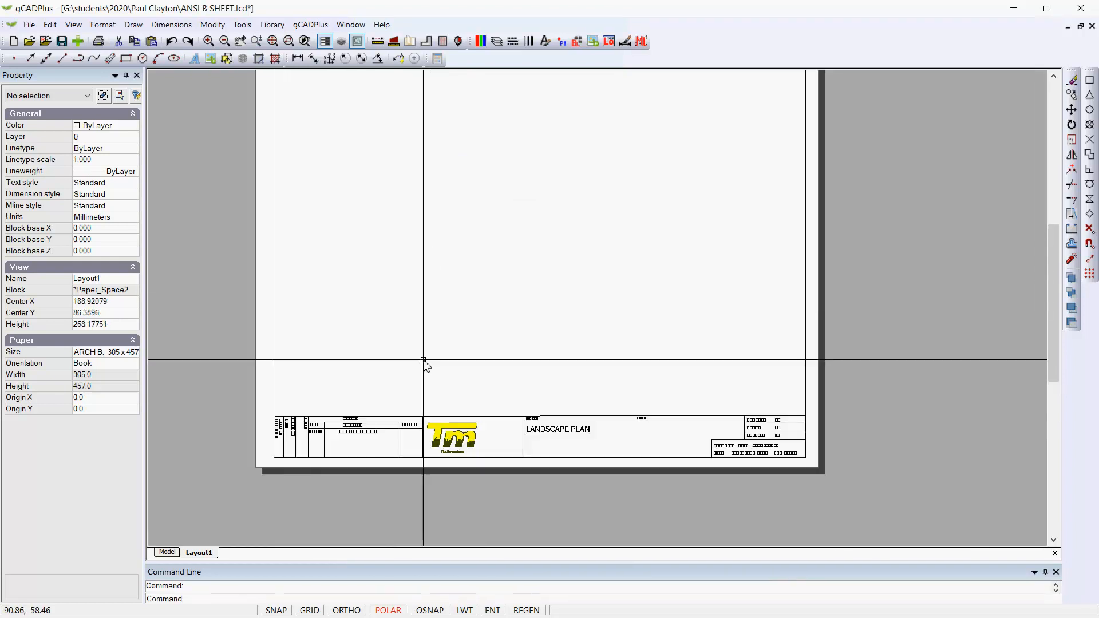
scroll(423, 362, down, 3)
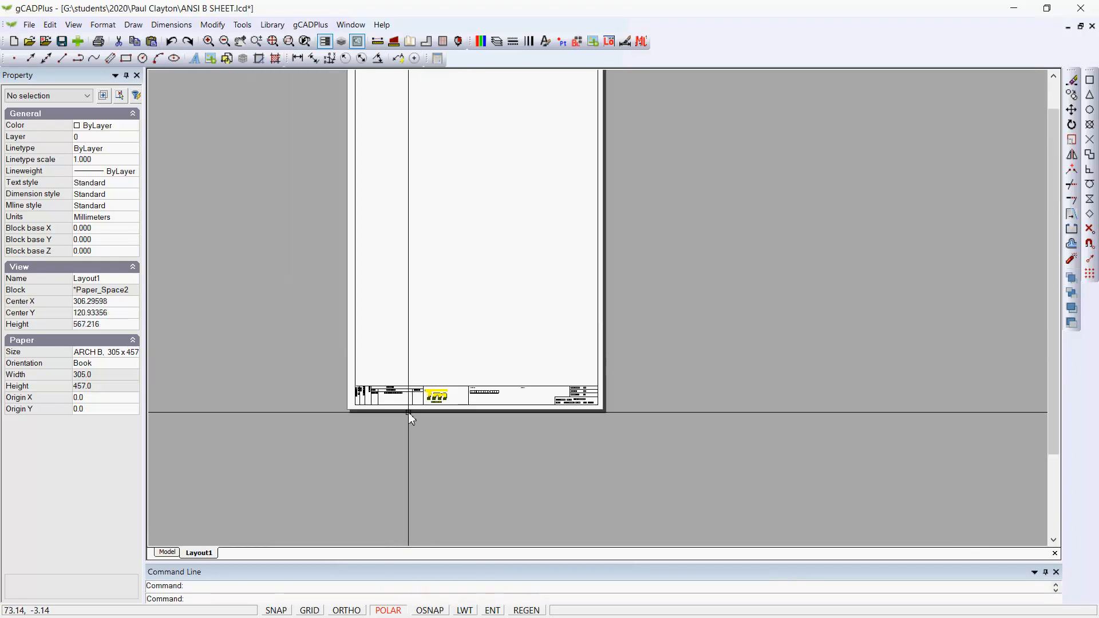
scroll(408, 412, up, 3)
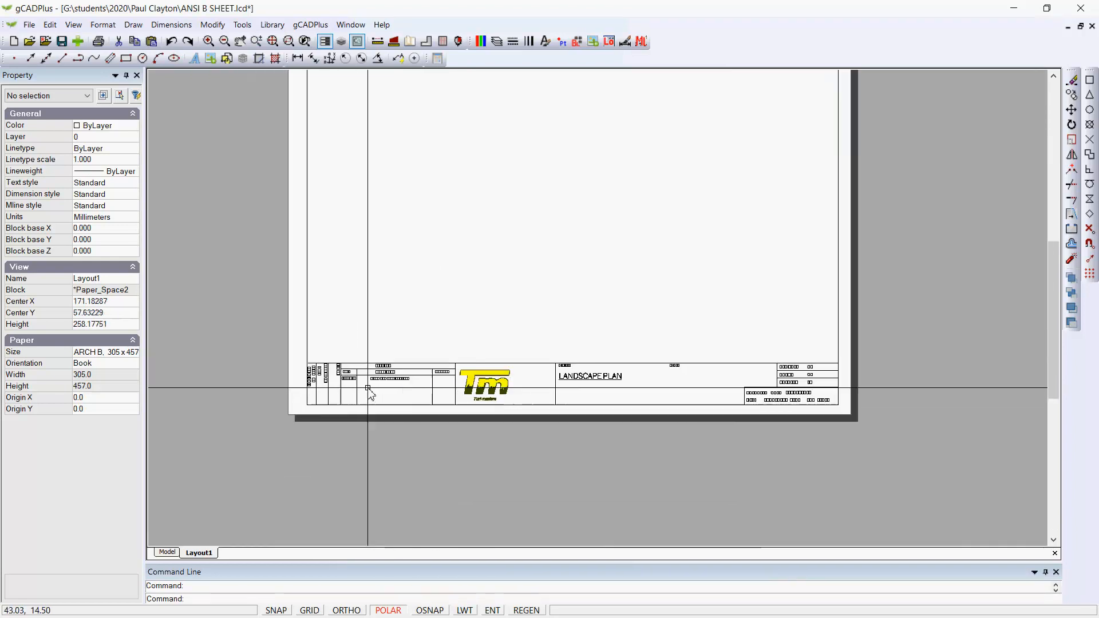
click(307, 337)
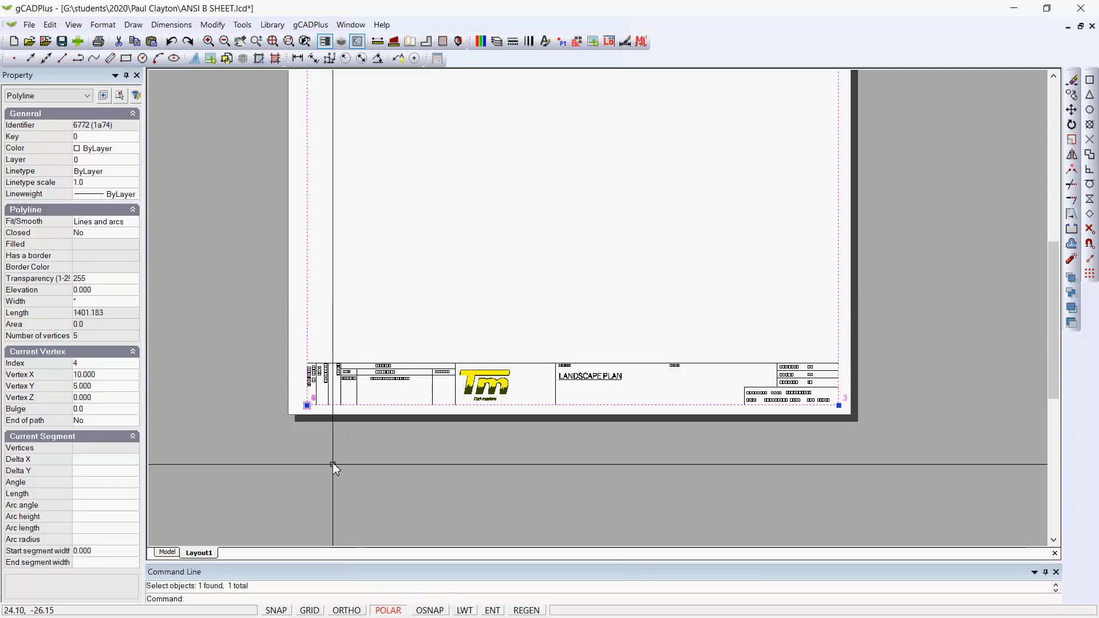
scroll(301, 401, up, 4)
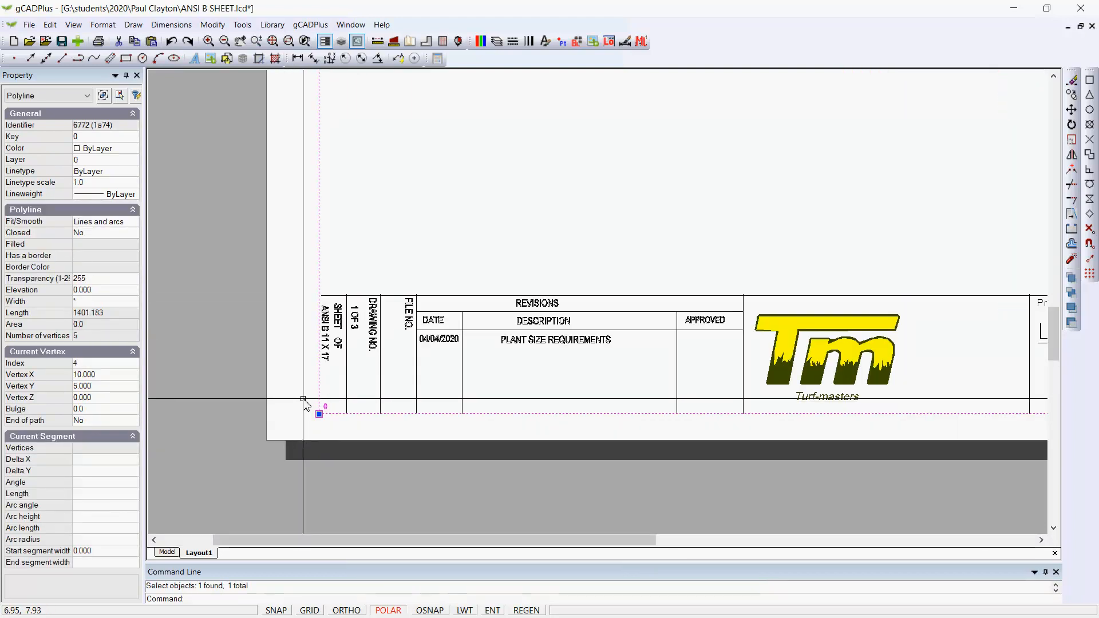
key(Escape)
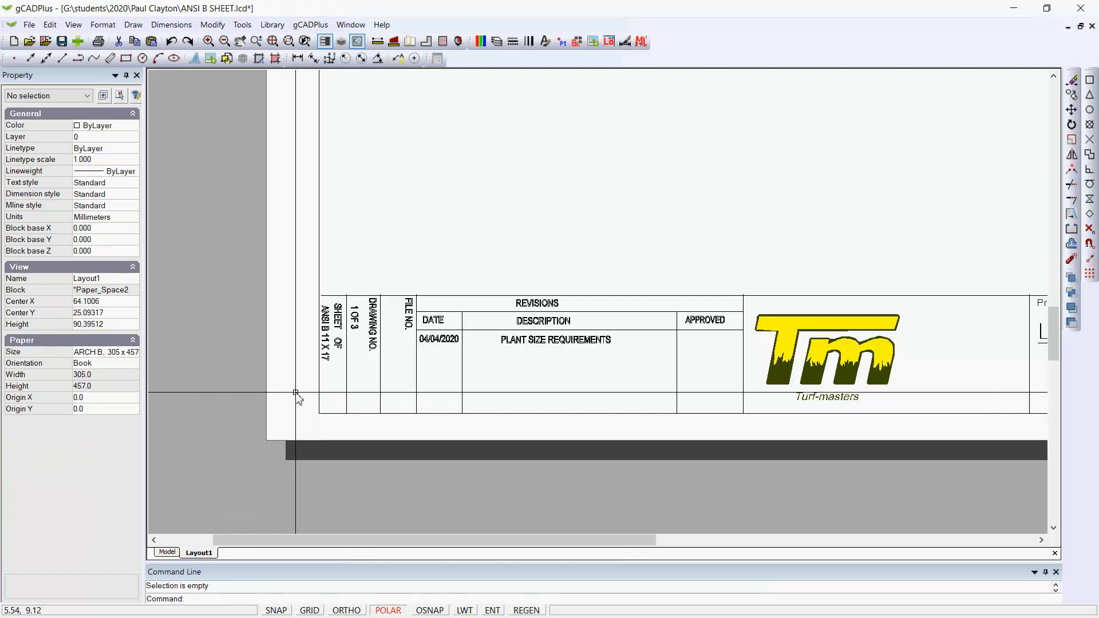
Review the whole sheet from the title block to the upper border, fitting the full drawing extents in view.
scroll(305, 402, down, 3)
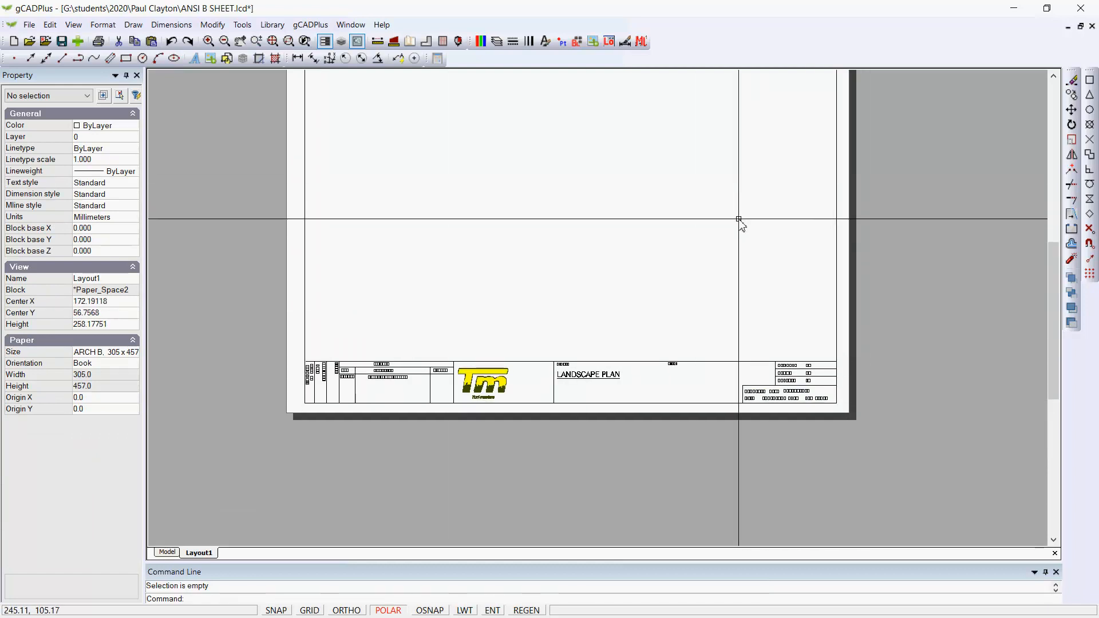
scroll(744, 236, down, 2)
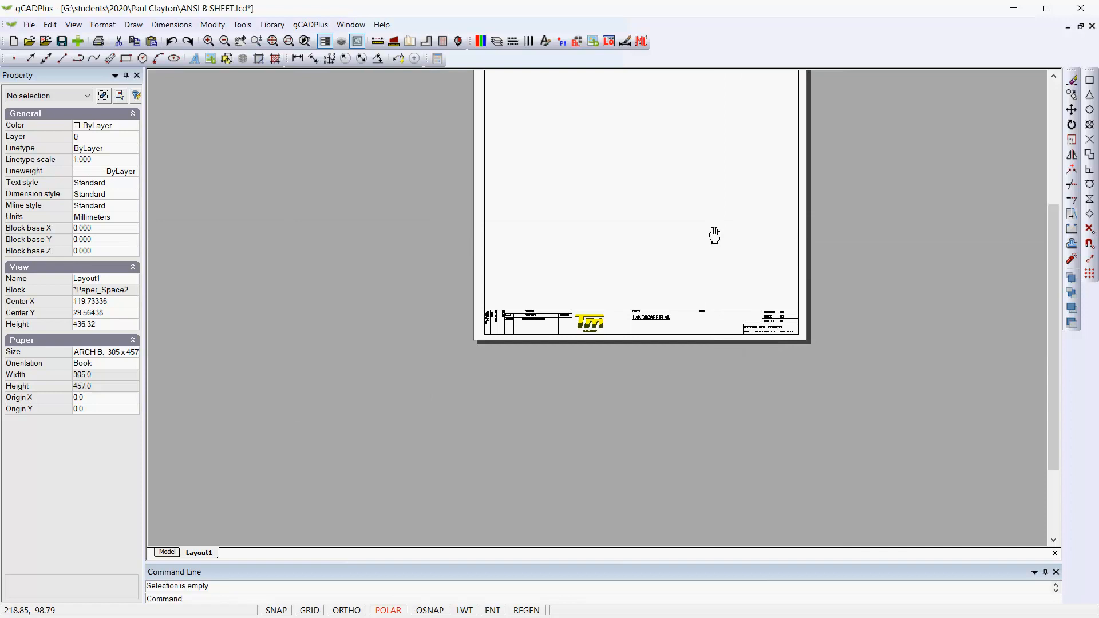
middle_drag(713, 235, 669, 370)
scroll(666, 322, down, 1)
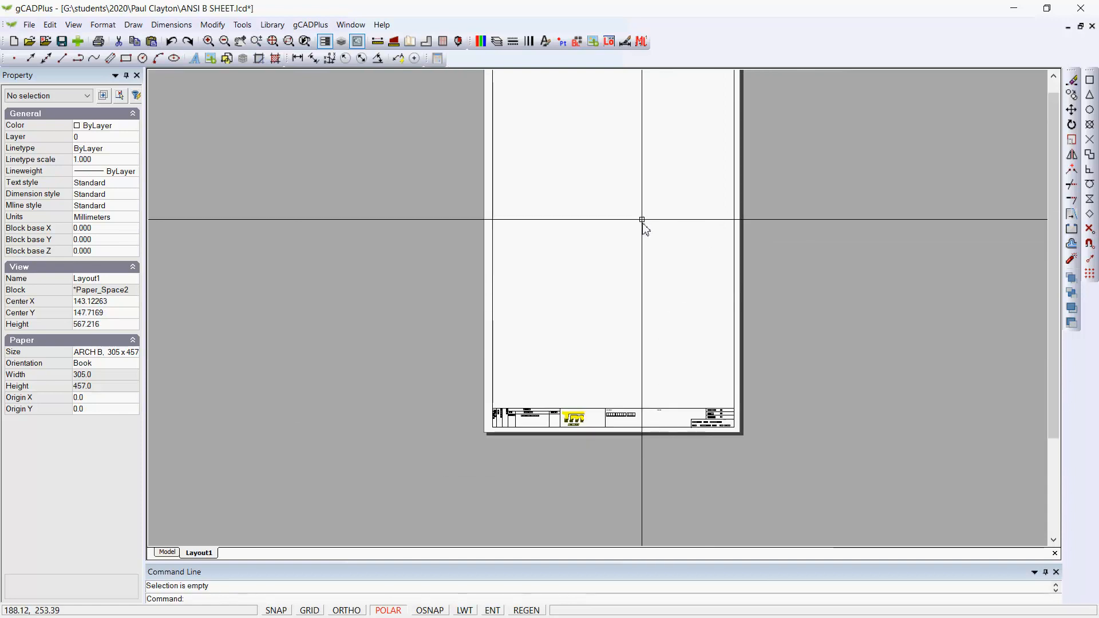
middle_drag(642, 199, 627, 338)
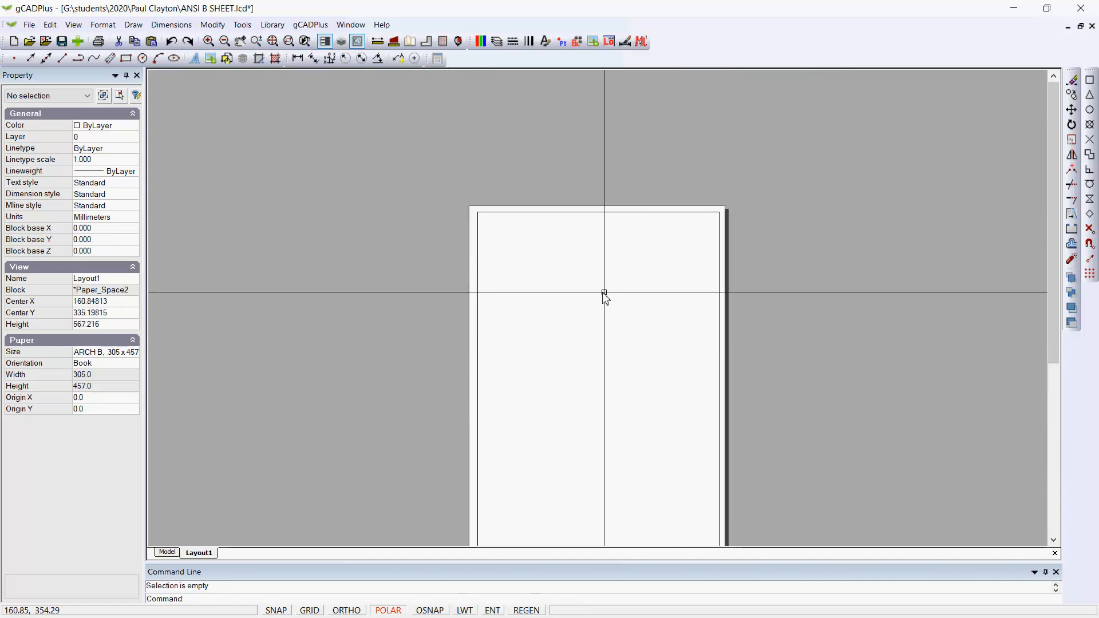
right_click(847, 276)
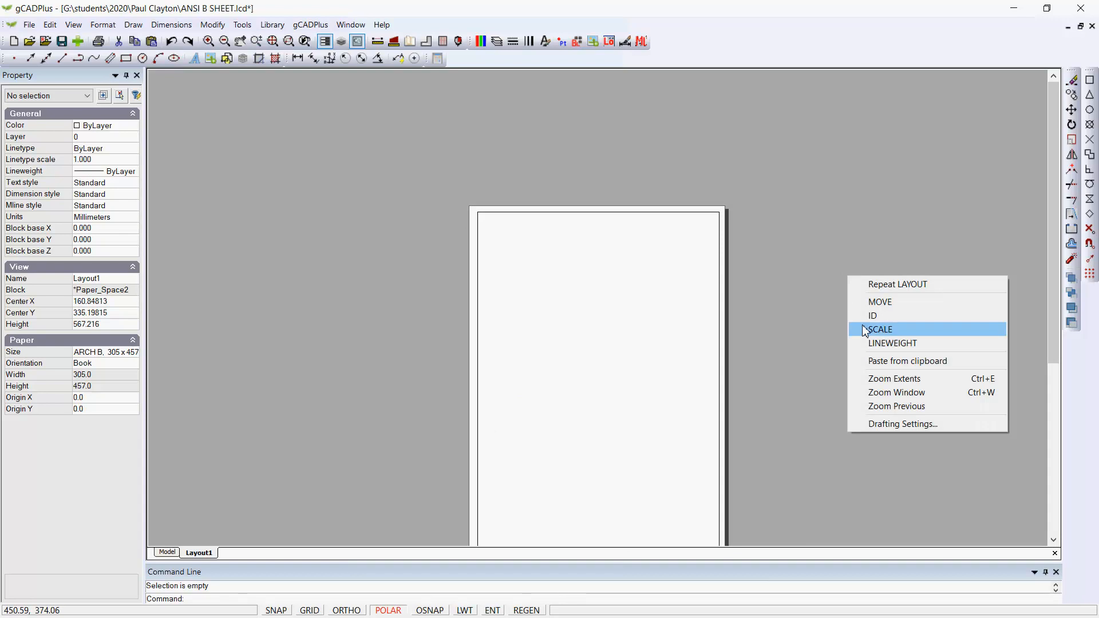
click(895, 380)
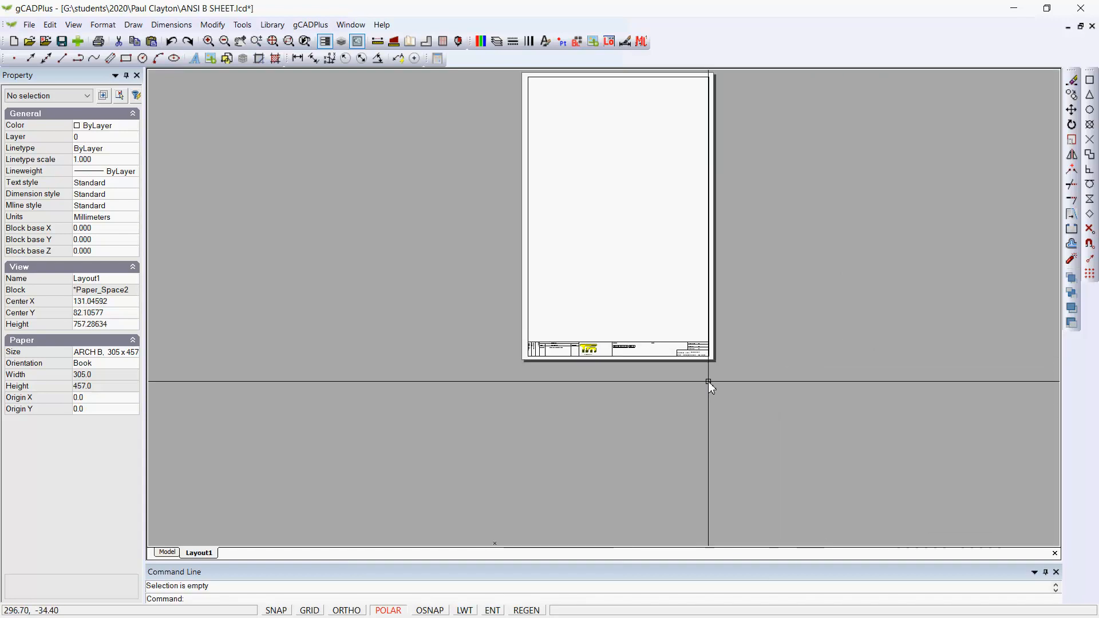
scroll(618, 346, up, 2)
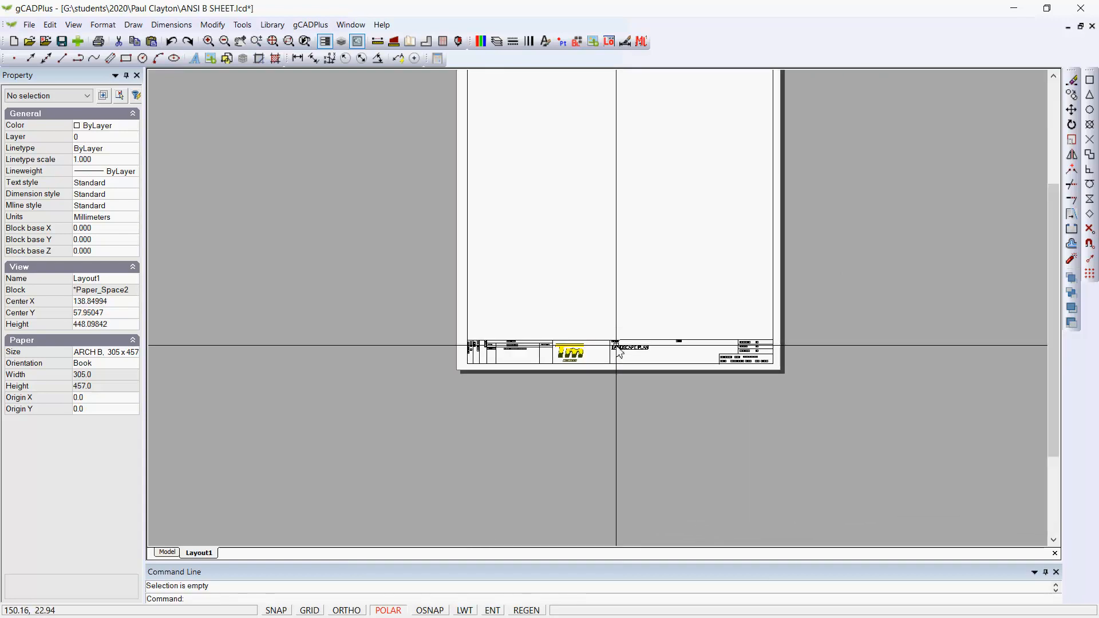
scroll(652, 356, up, 2)
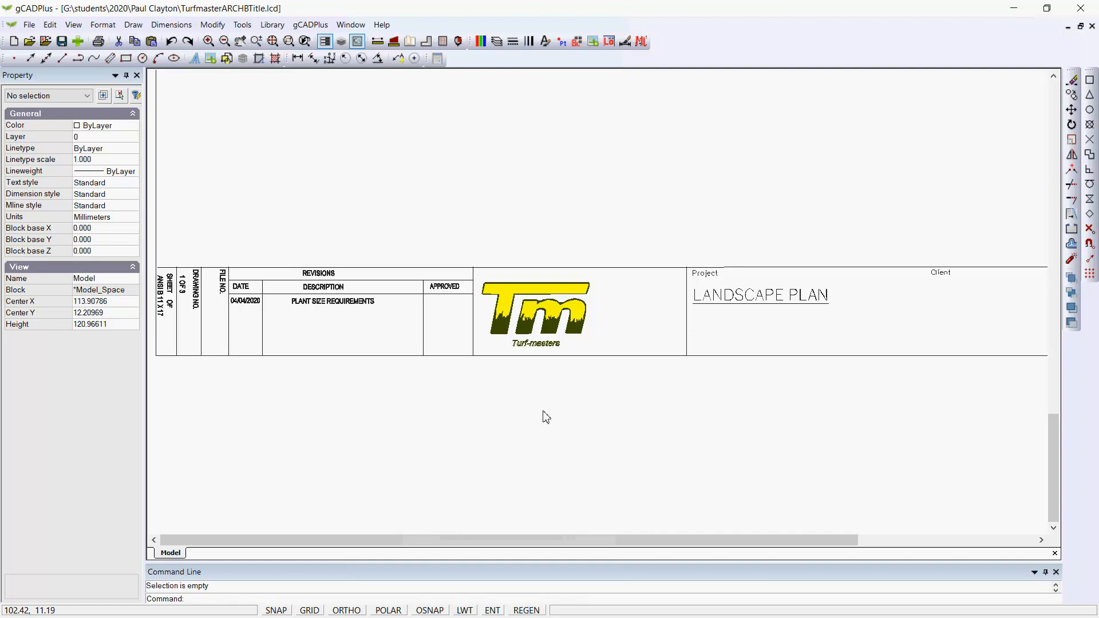
Open the TurfmasterLogo block in the title block for editing and select the yellow fill of the letter m.
scroll(547, 417, up, 3)
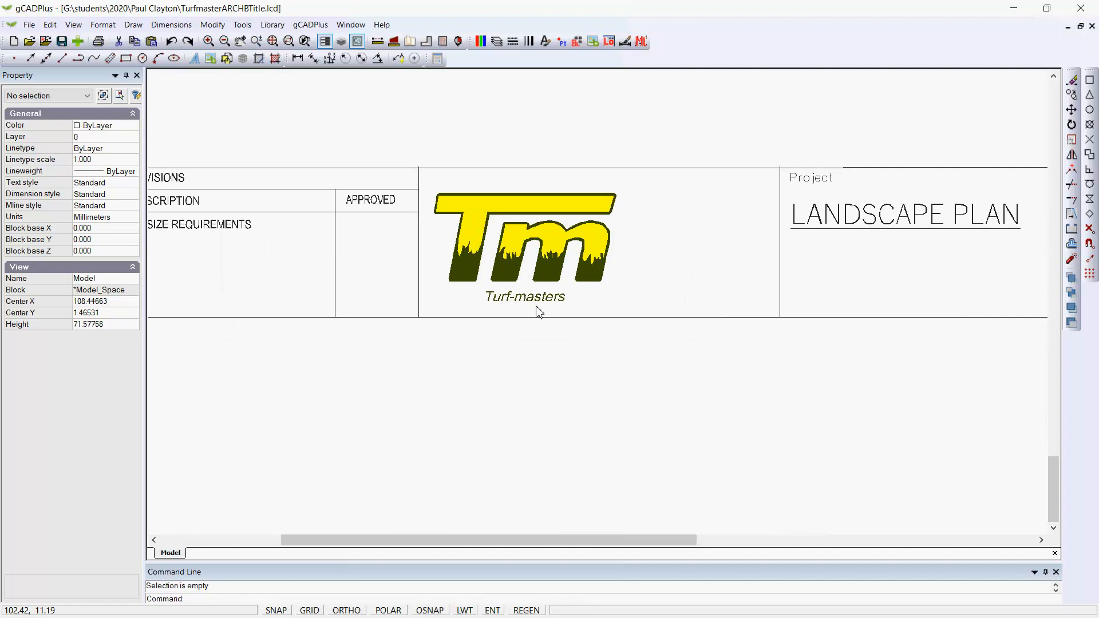
click(550, 259)
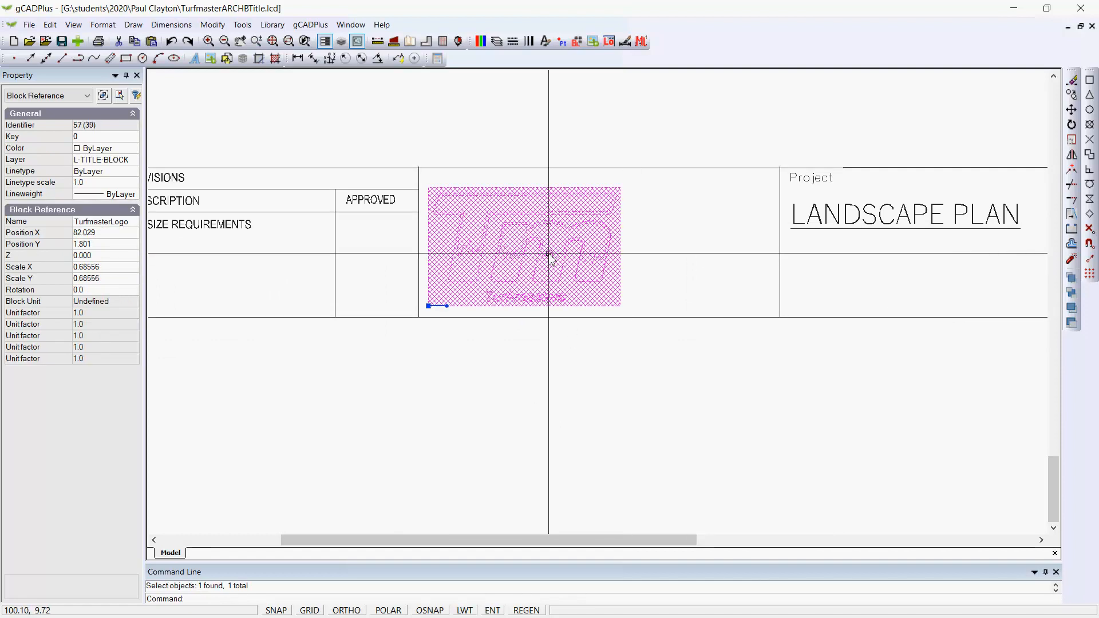
right_click(549, 256)
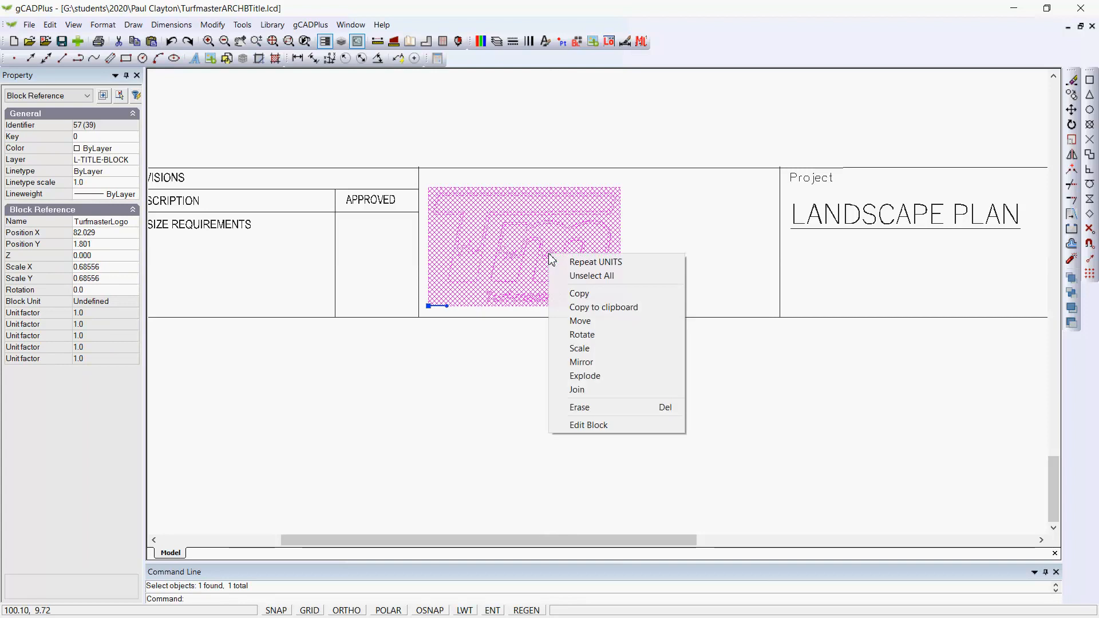
click(600, 426)
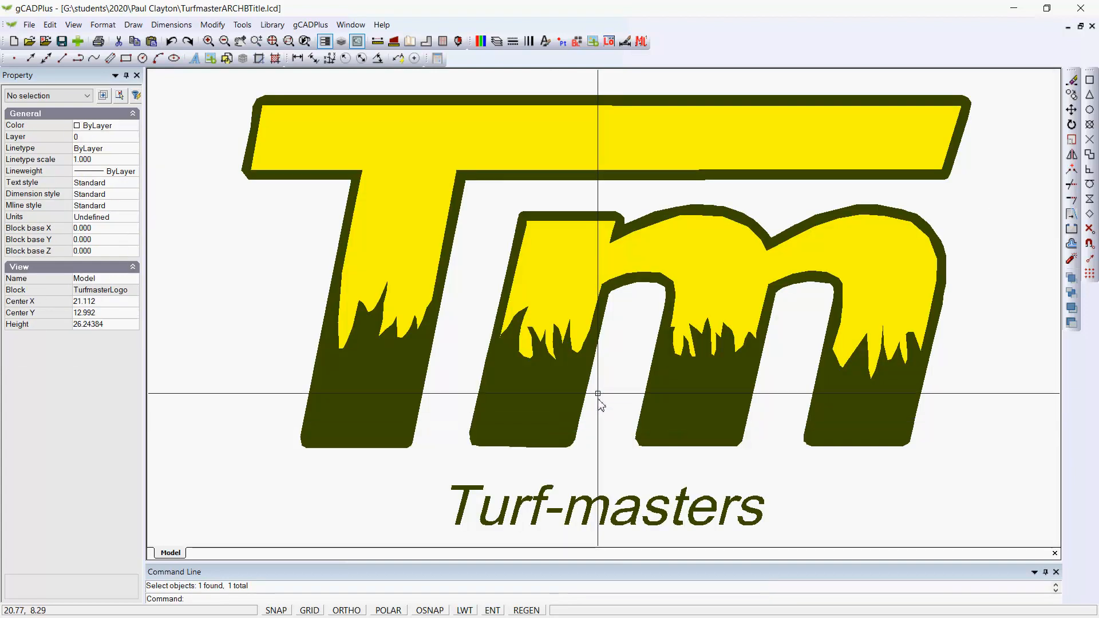
click(570, 312)
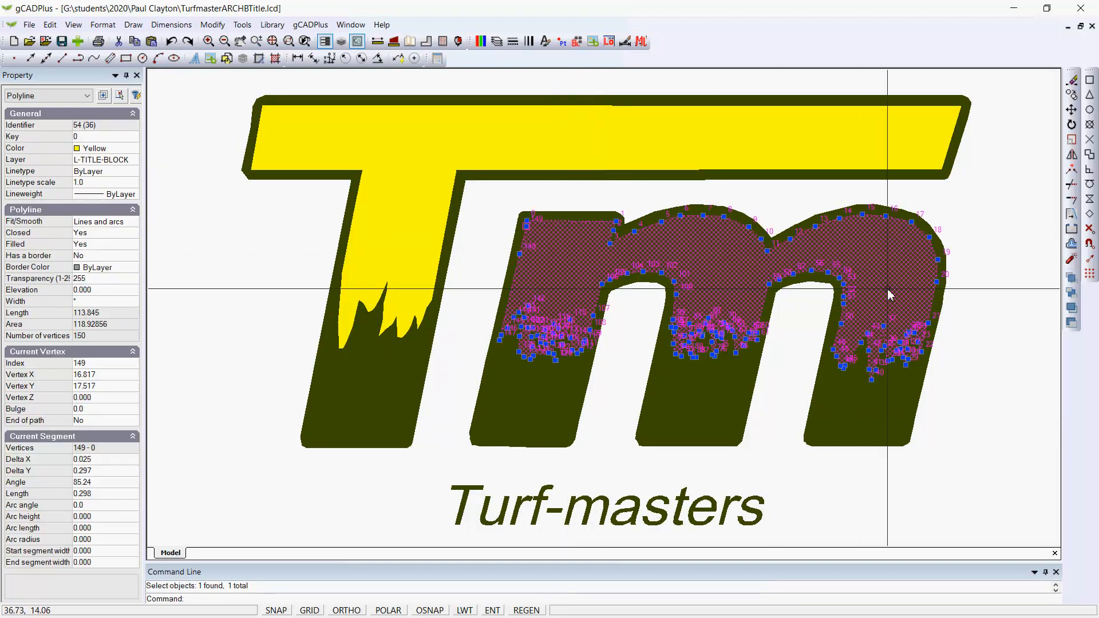
Clear the selection of the letter m's yellow fill and close the TurfmasterLogo block without editing it.
key(Escape)
right_click(565, 287)
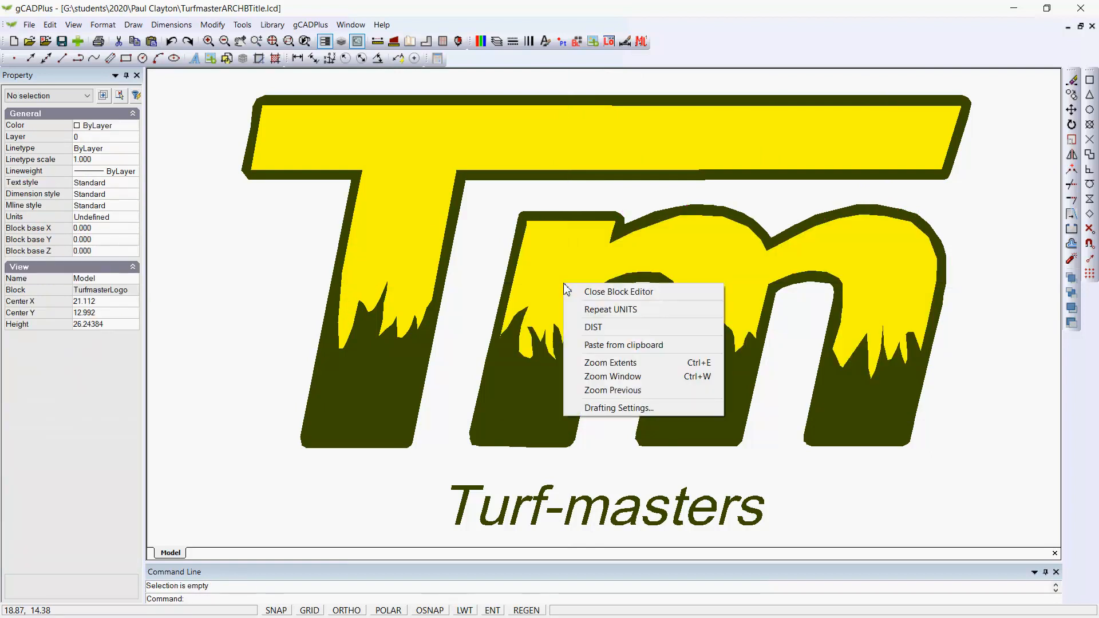
click(578, 292)
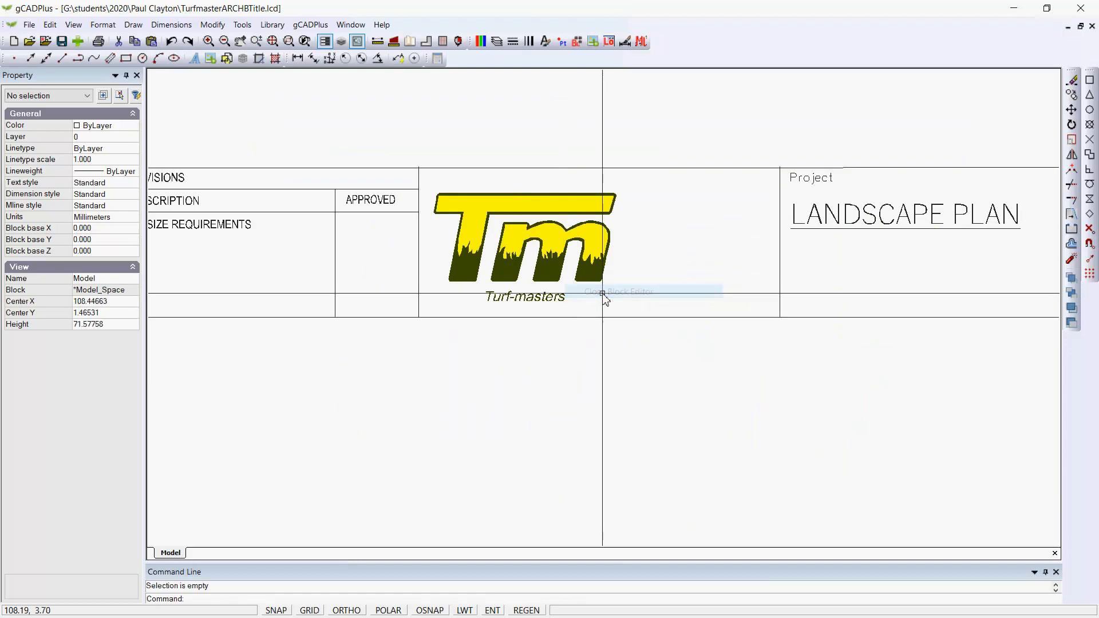
Examine the title block's revision table, logo, project and approval fields in relation to the sheet border.
scroll(555, 368, down, 1)
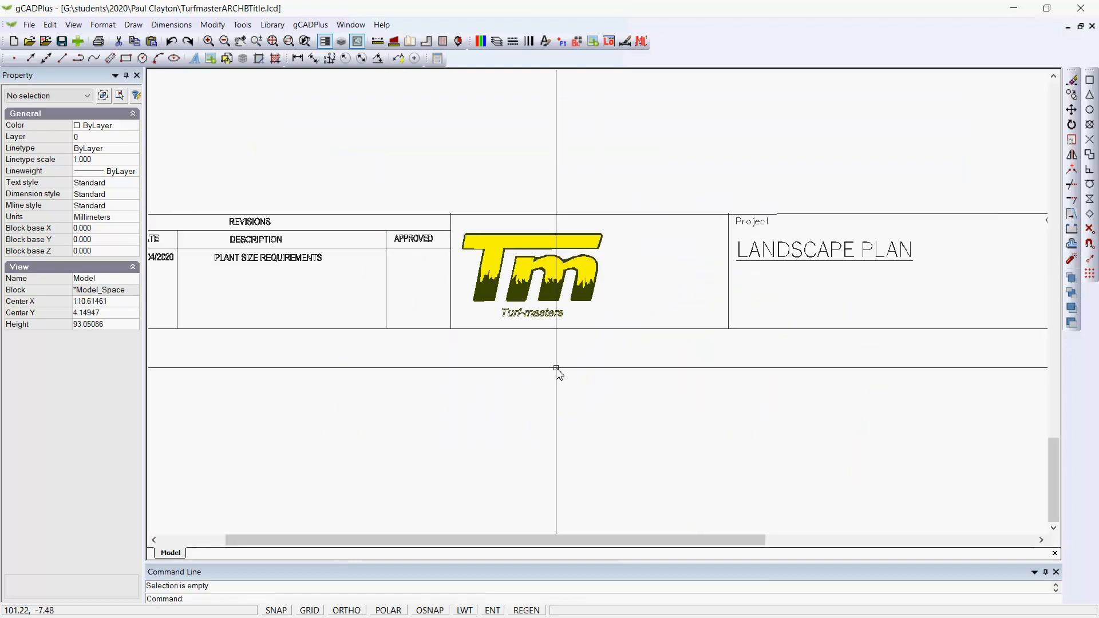
scroll(556, 368, down, 3)
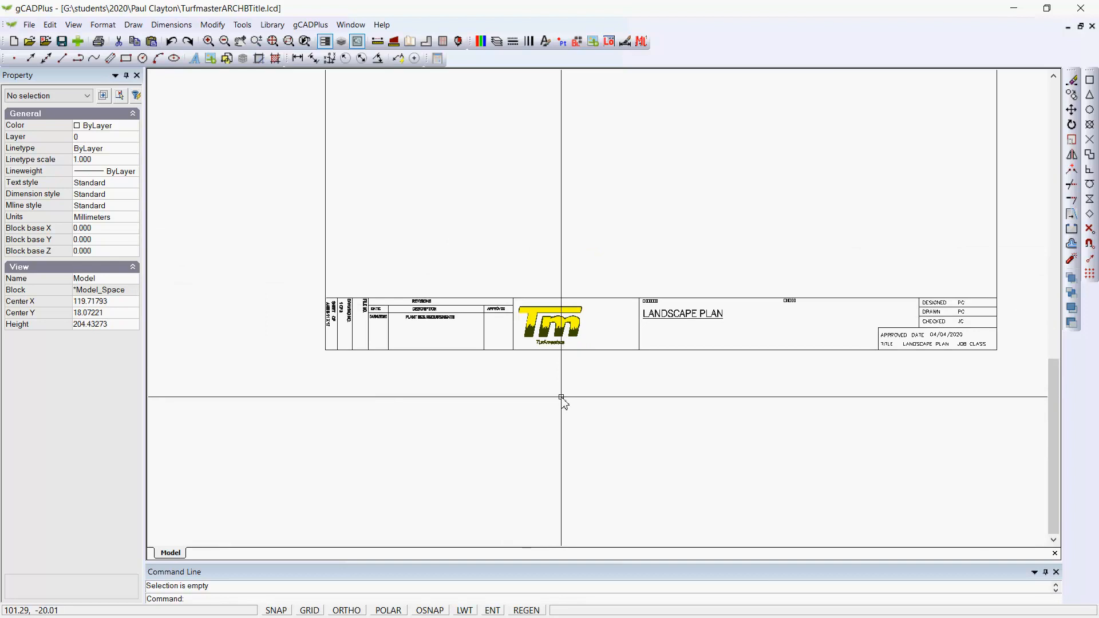
scroll(665, 341, up, 1)
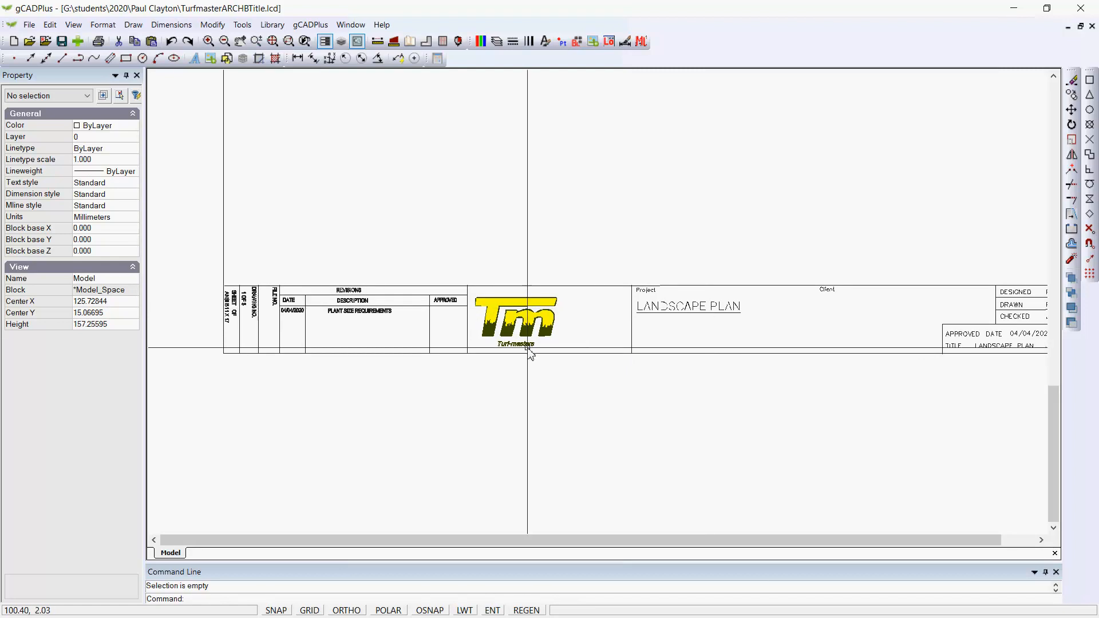
scroll(286, 318, up, 4)
scroll(286, 319, up, 1)
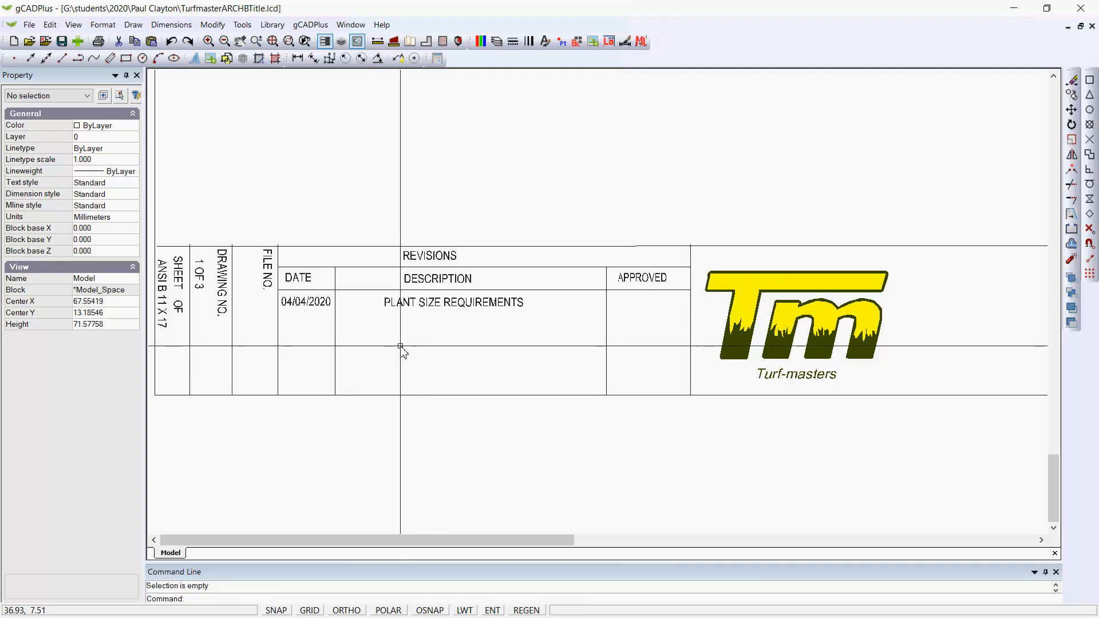
scroll(404, 349, down, 2)
scroll(437, 351, down, 1)
scroll(436, 350, down, 1)
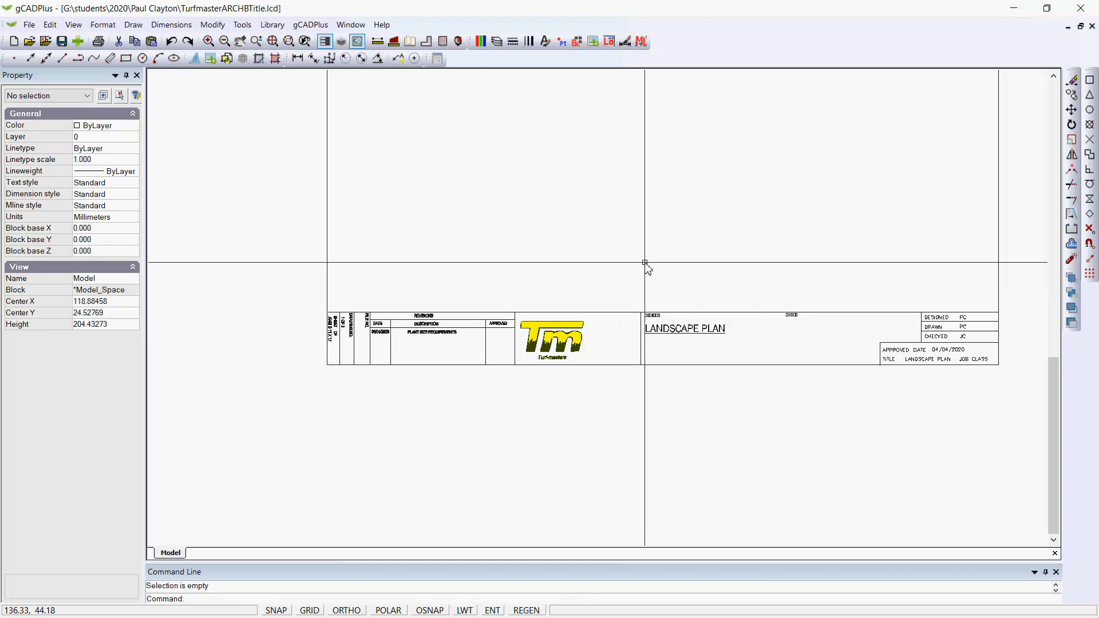
middle_drag(646, 265, 600, 298)
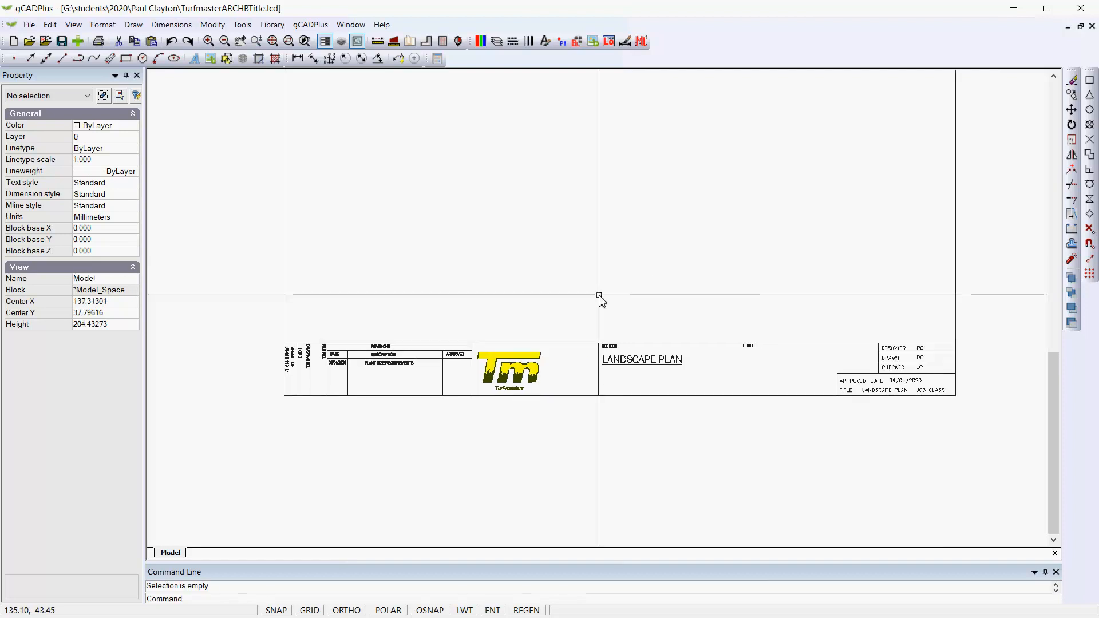
scroll(597, 297, down, 1)
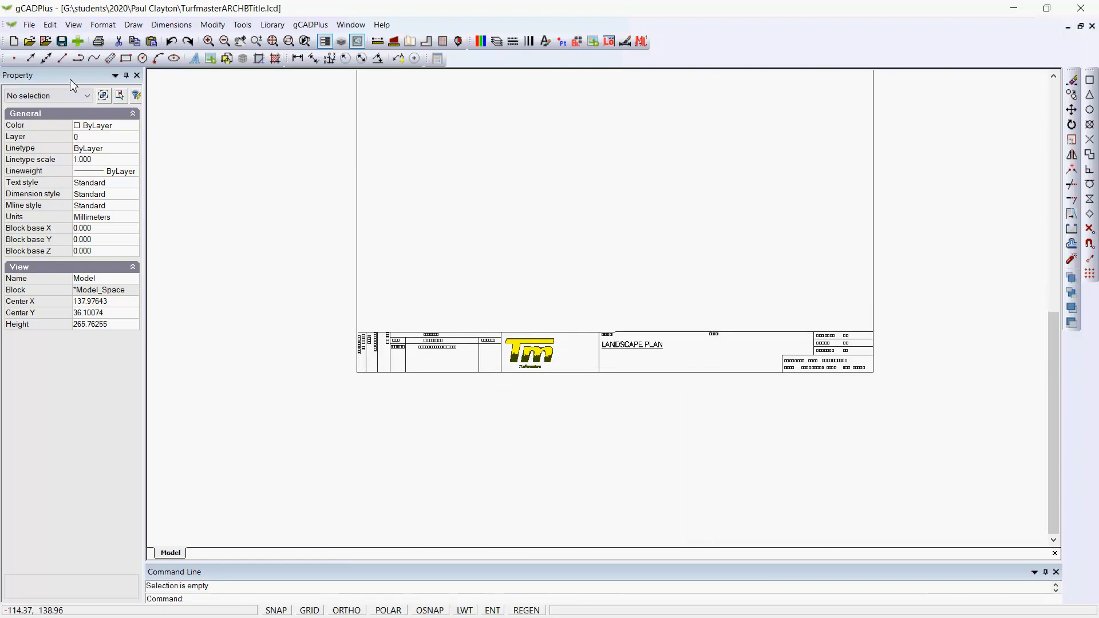
Close the title block drawing and start a new drawing without a template.
click(28, 25)
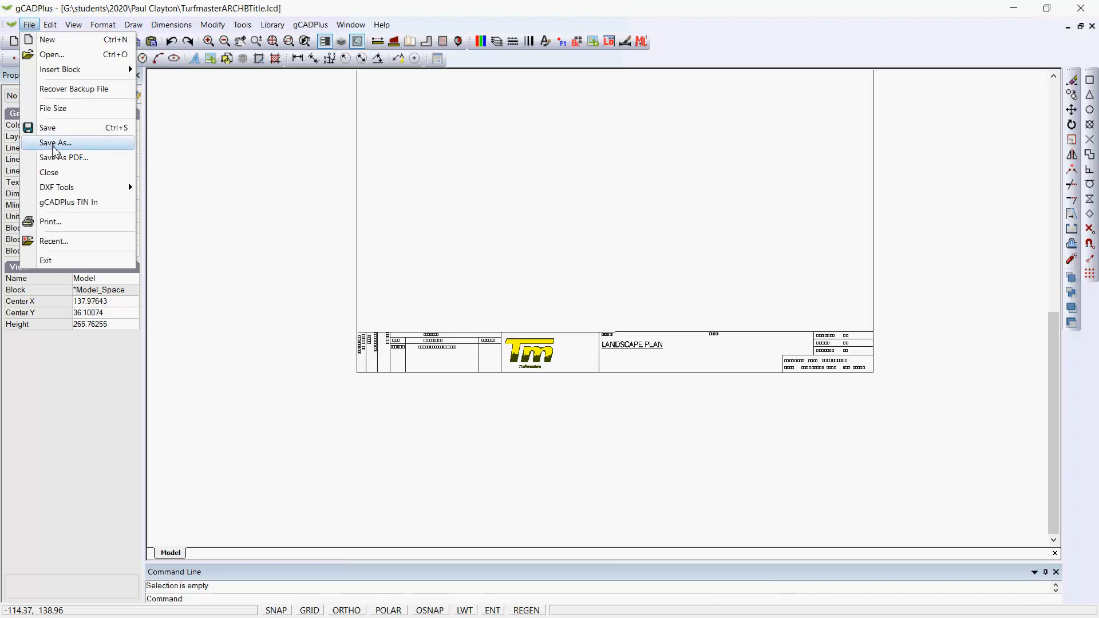
click(51, 173)
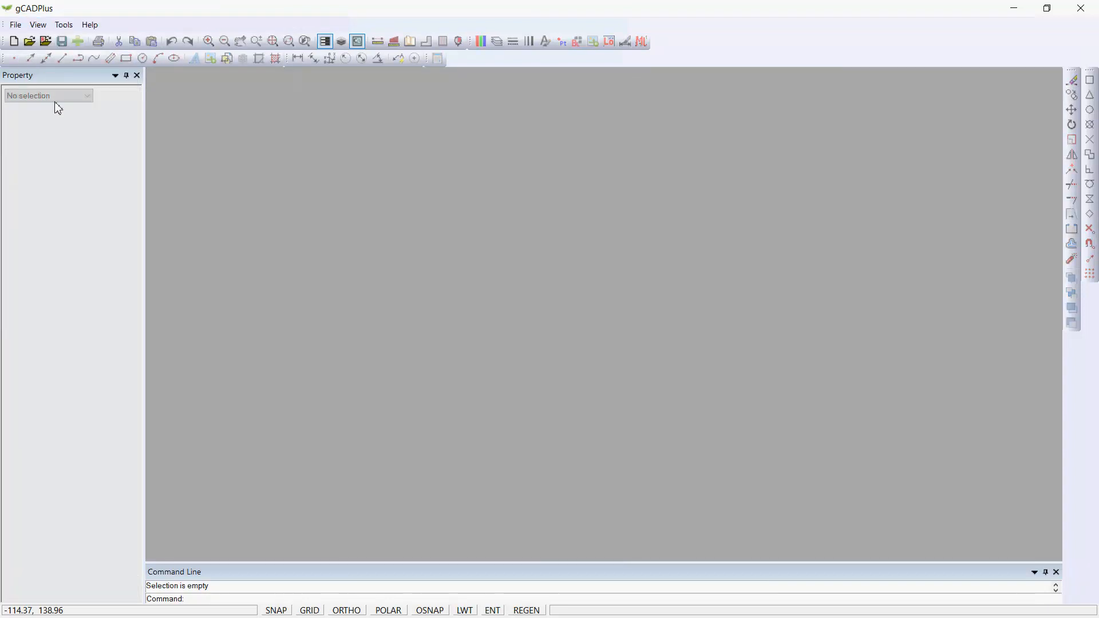
click(14, 41)
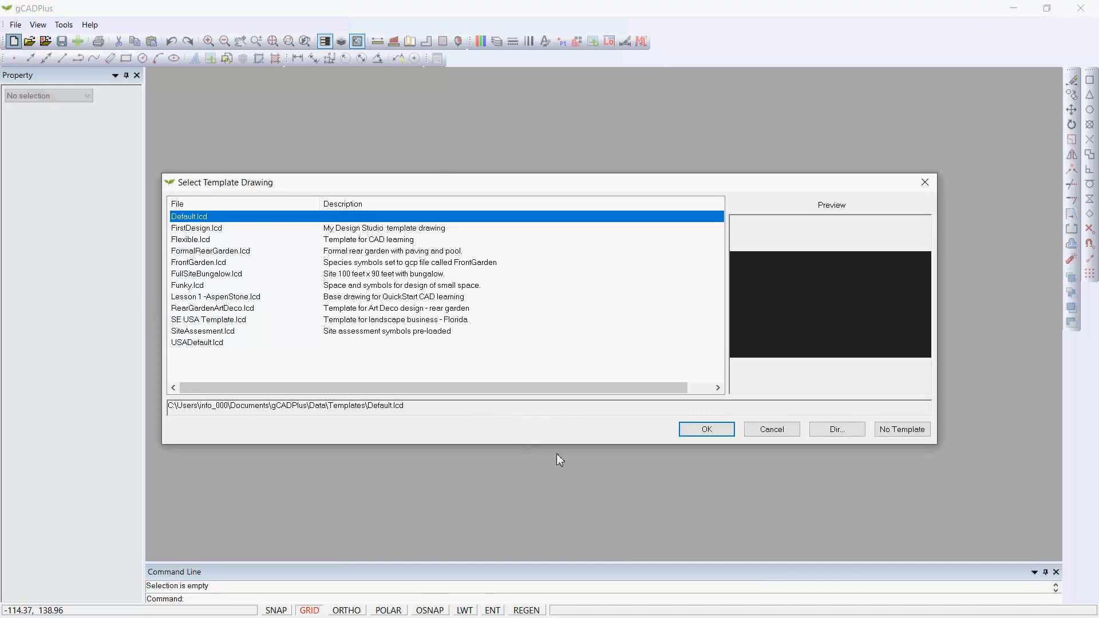
click(903, 430)
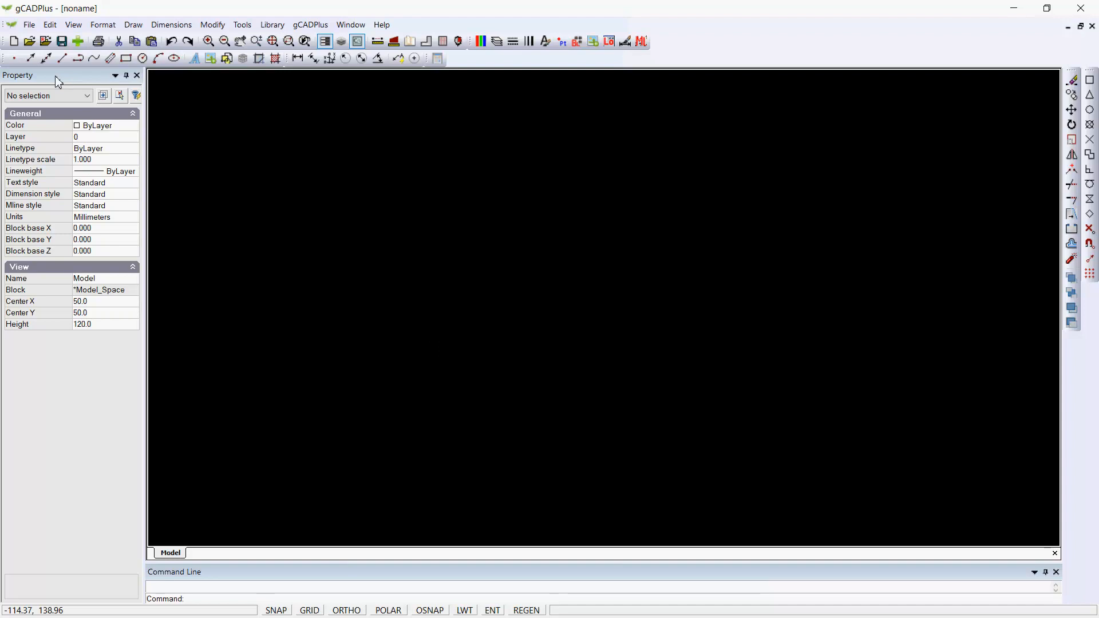
Add a layout to the new drawing with the ANSI B 279 x 432 (11 x 17 in.) paper size in portrait orientation.
click(103, 25)
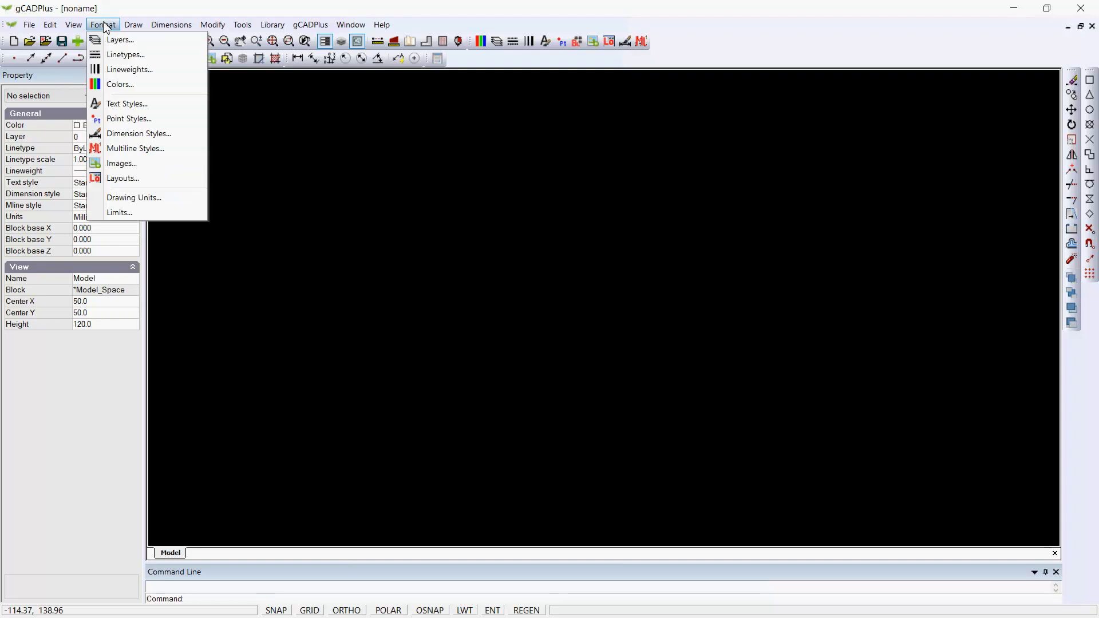
click(126, 178)
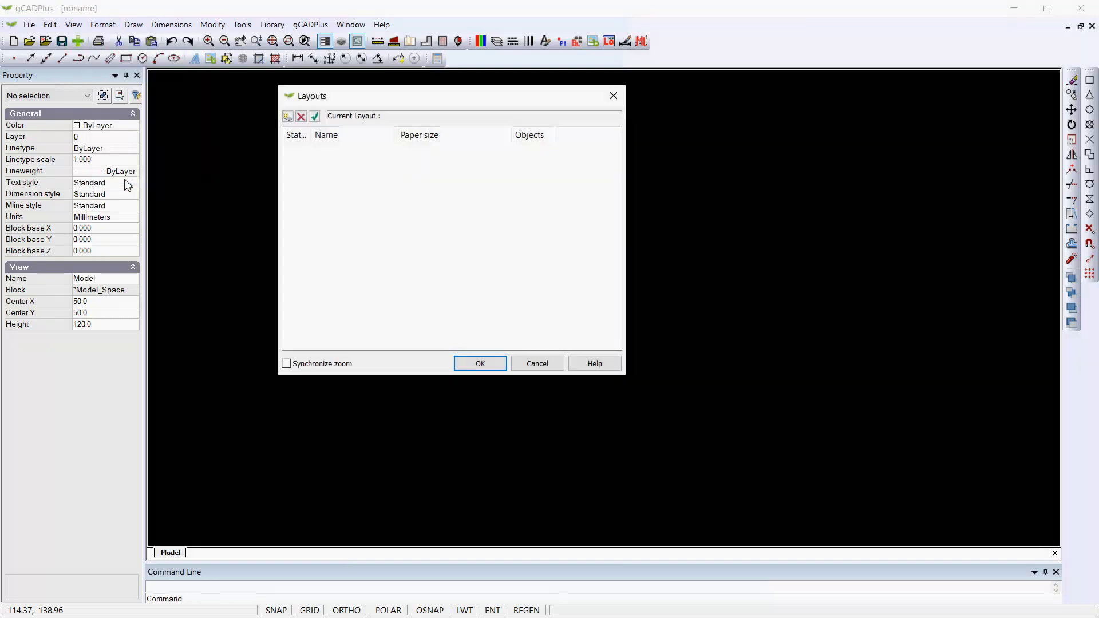
click(288, 117)
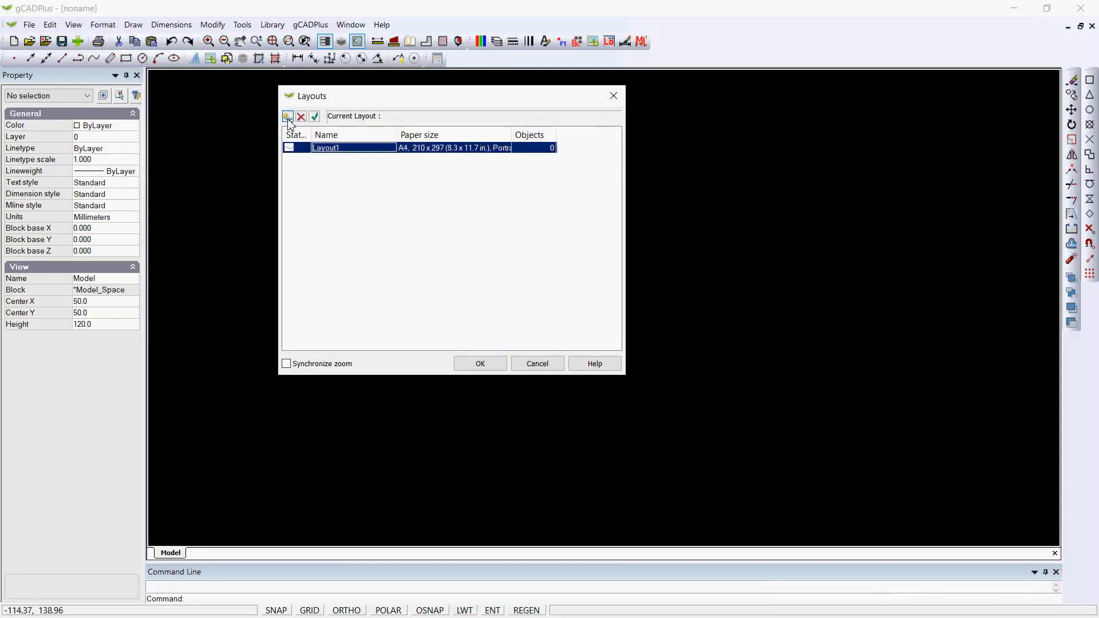
double_click(488, 149)
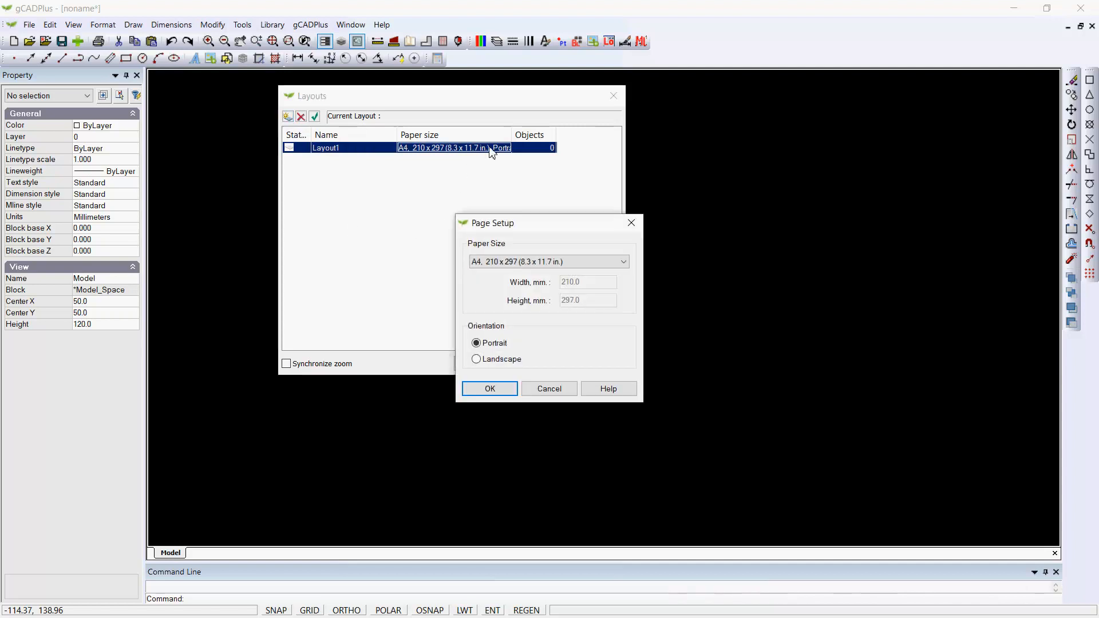
click(626, 263)
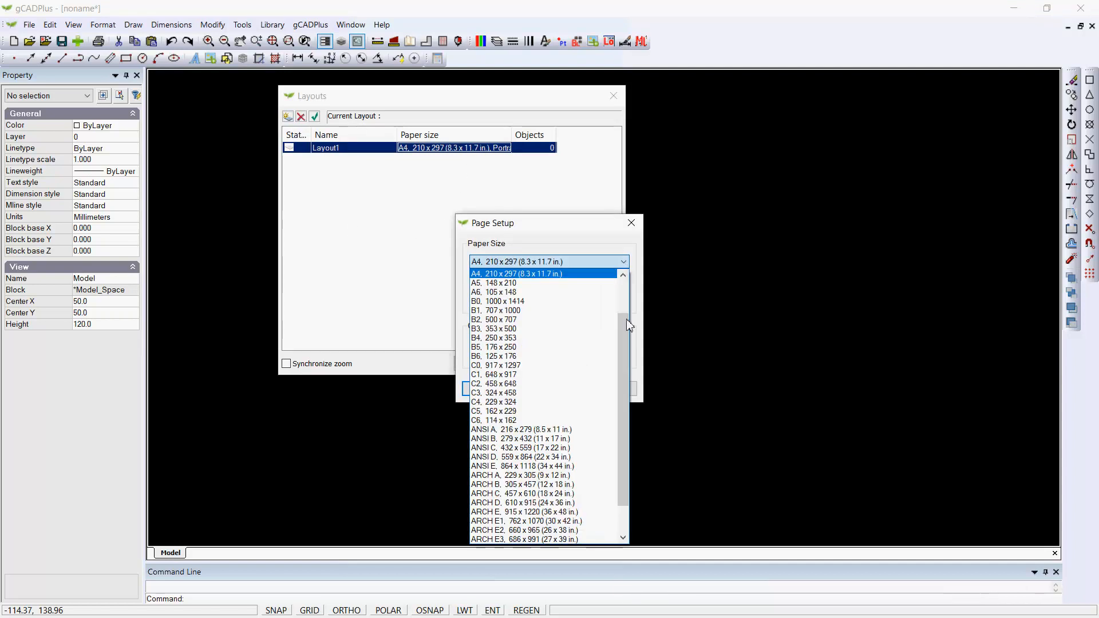
click(570, 439)
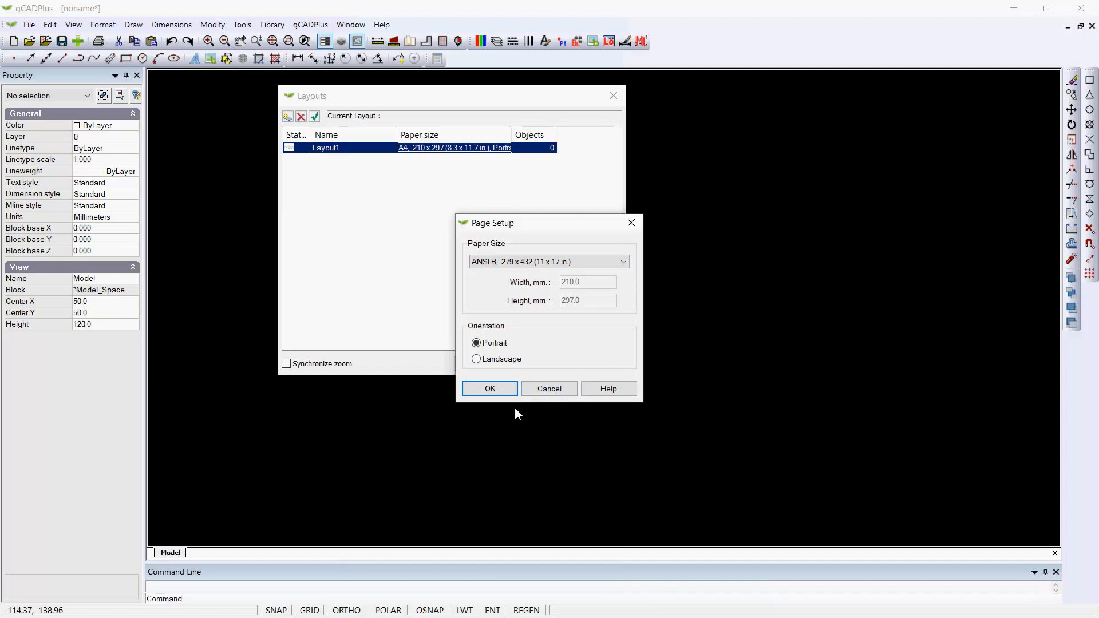
click(490, 390)
click(489, 367)
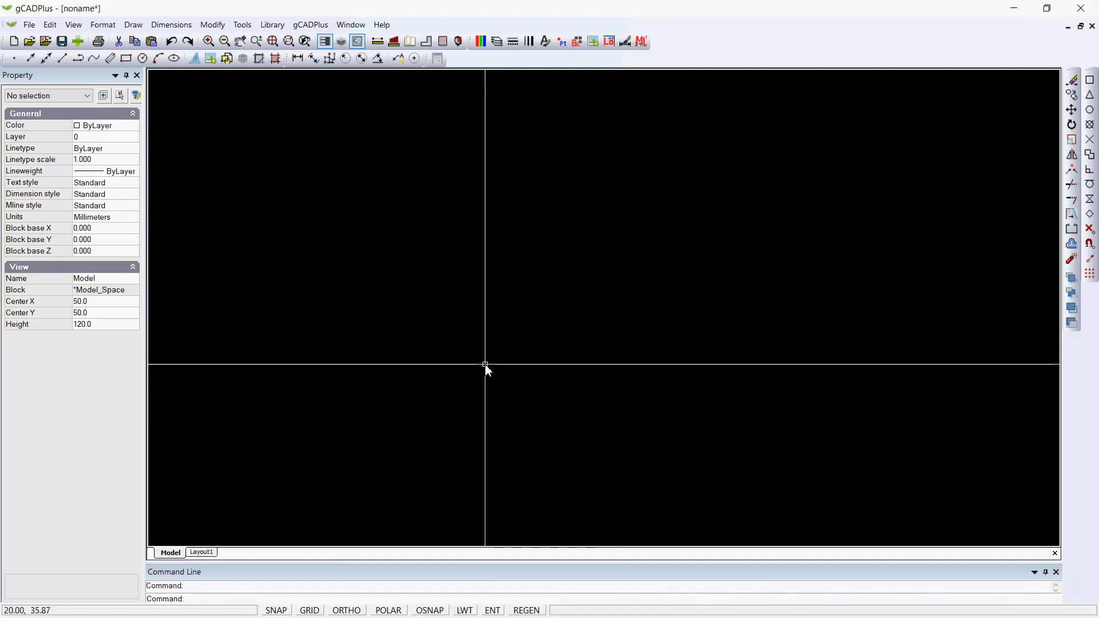
Open Layout1 and add the model space of TurfmasterARCHBTitle.lcd to the drawing's blocks as a retained block.
click(202, 553)
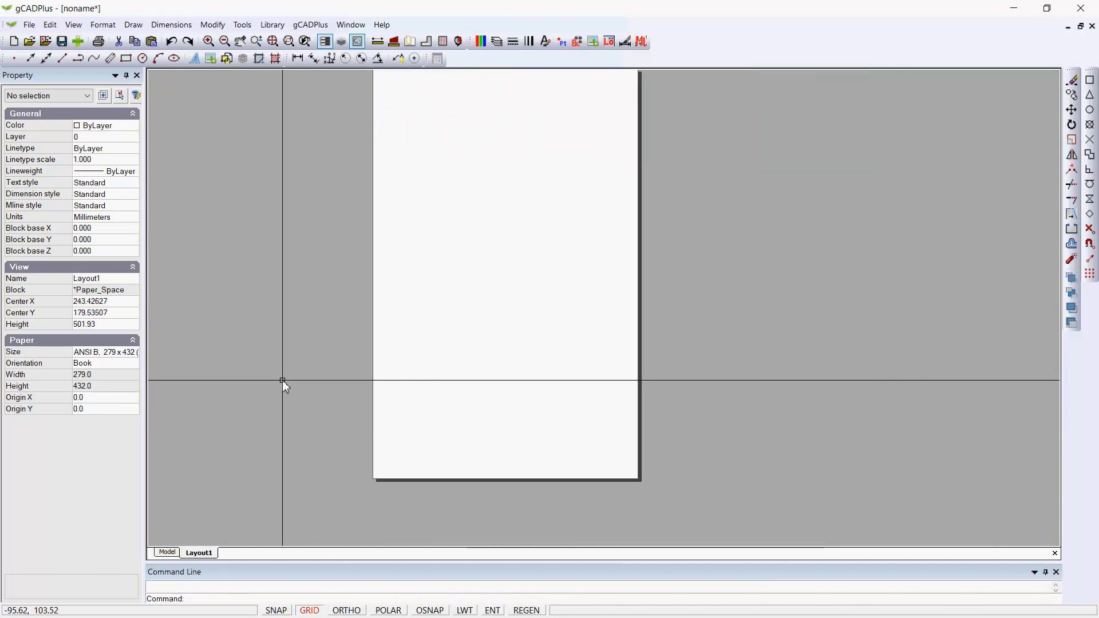
right_click(282, 380)
click(330, 407)
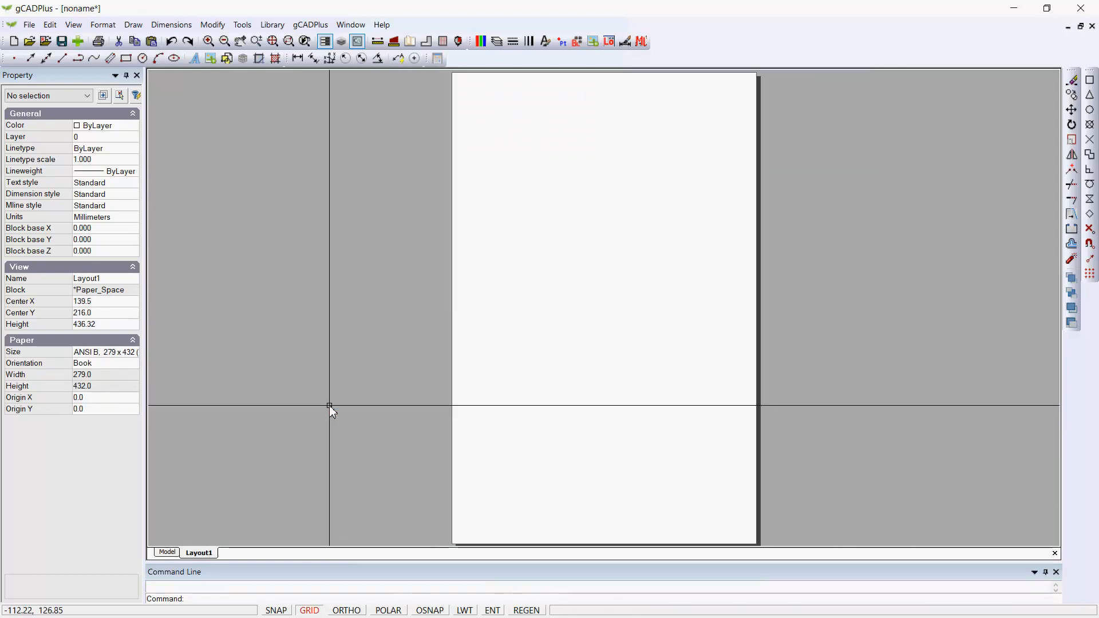
scroll(327, 403, down, 1)
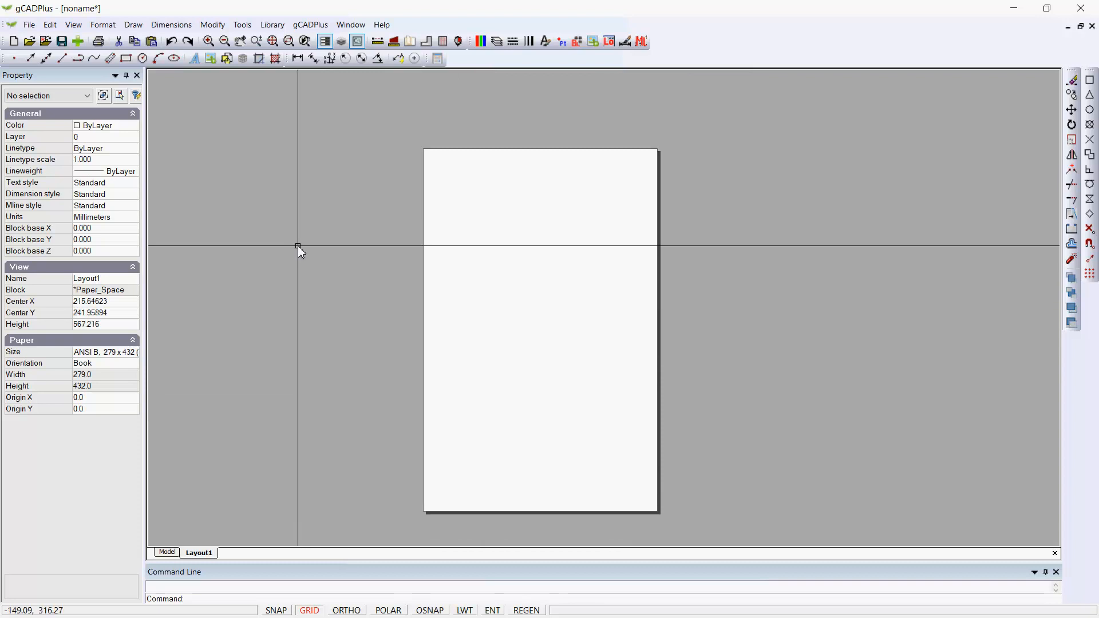
click(29, 25)
mouse_move(103, 71)
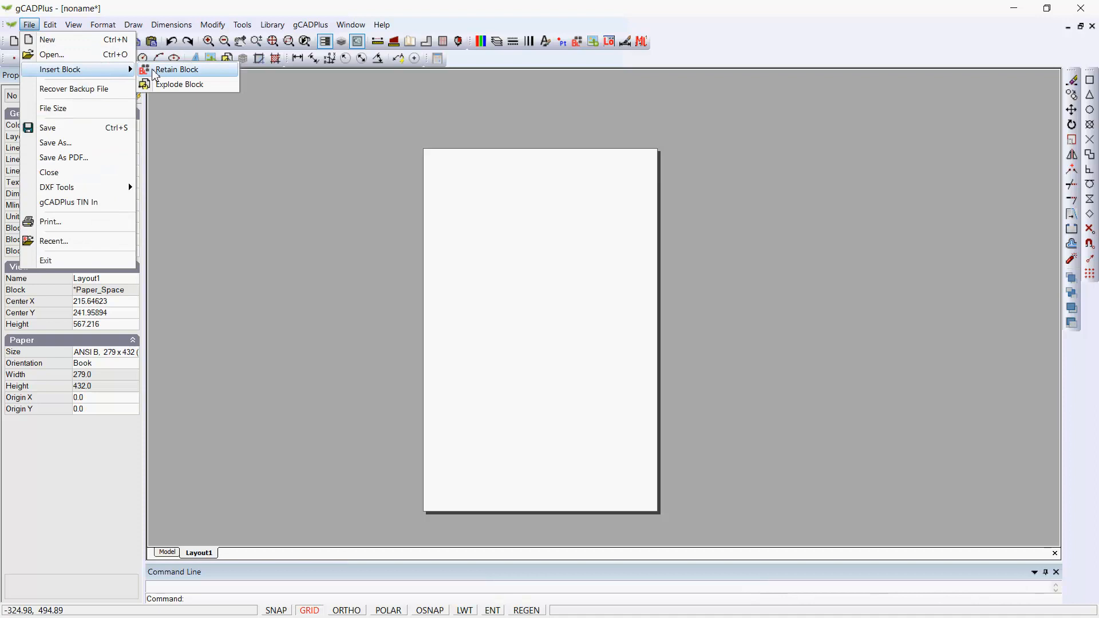
click(177, 73)
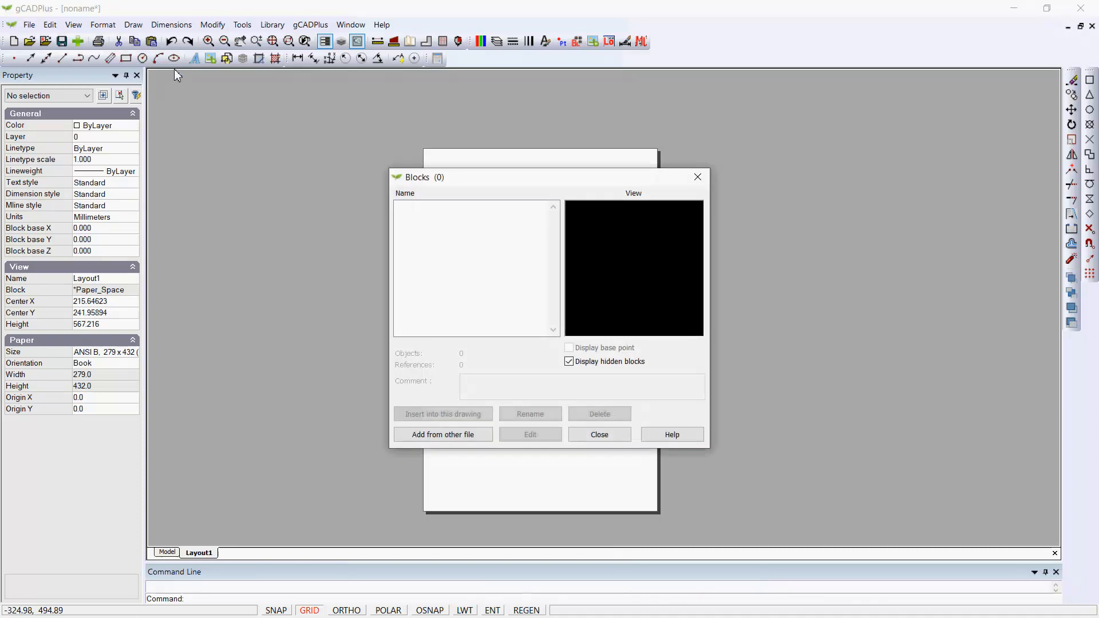
click(449, 439)
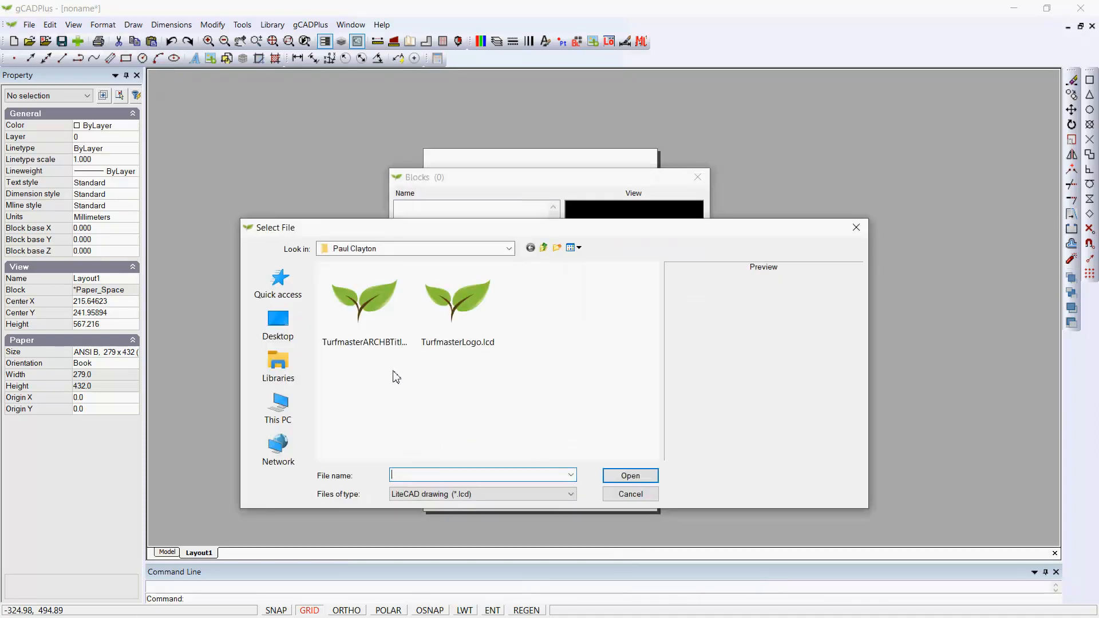
click(367, 319)
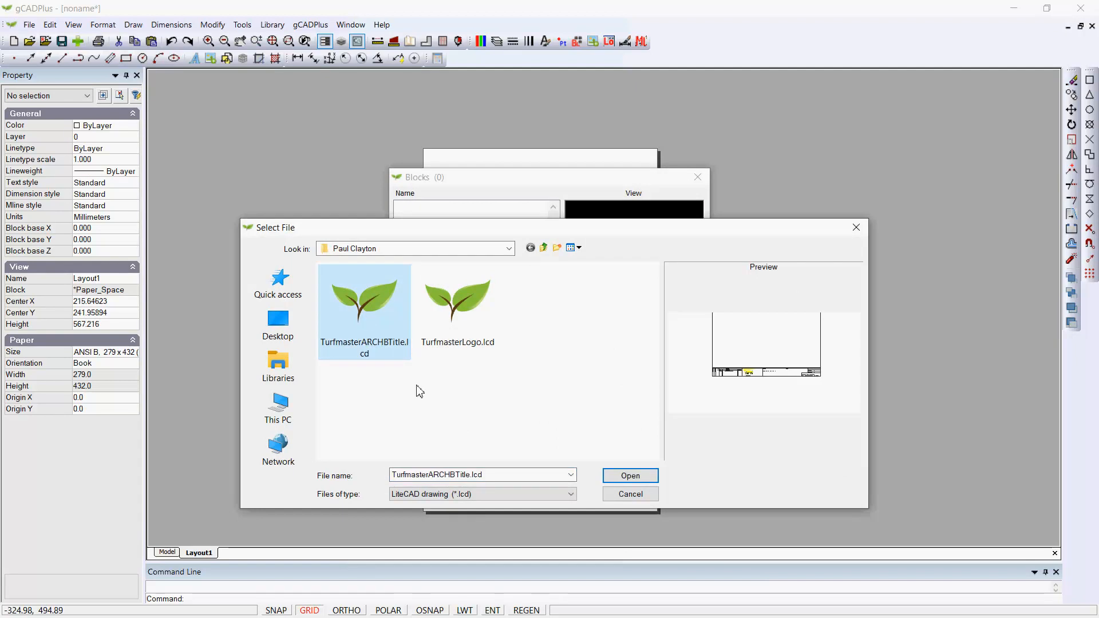
click(631, 478)
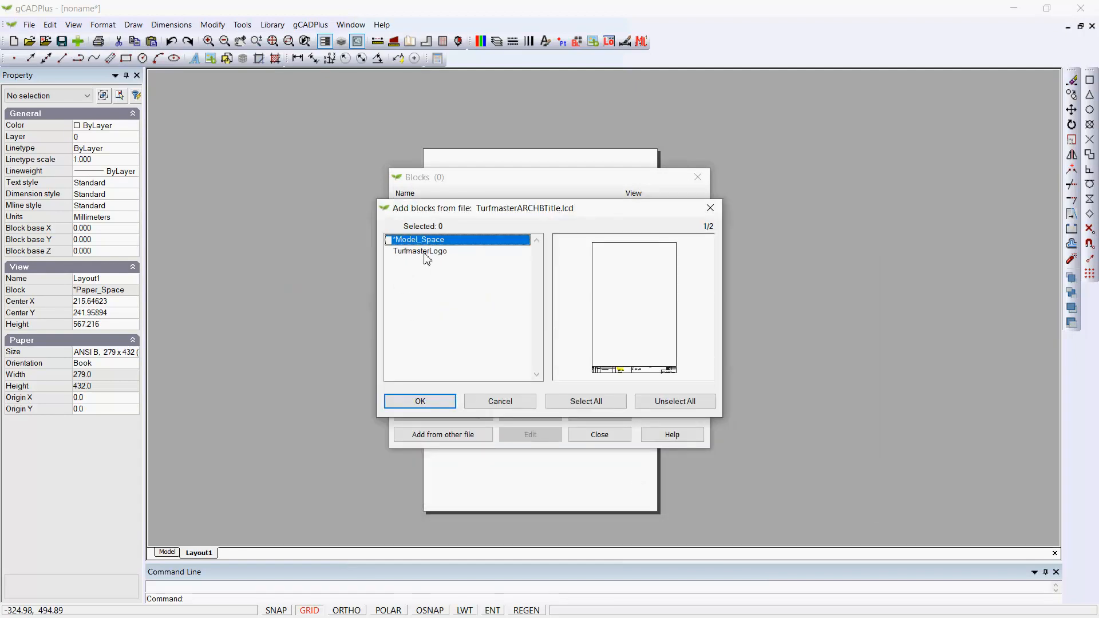
click(421, 401)
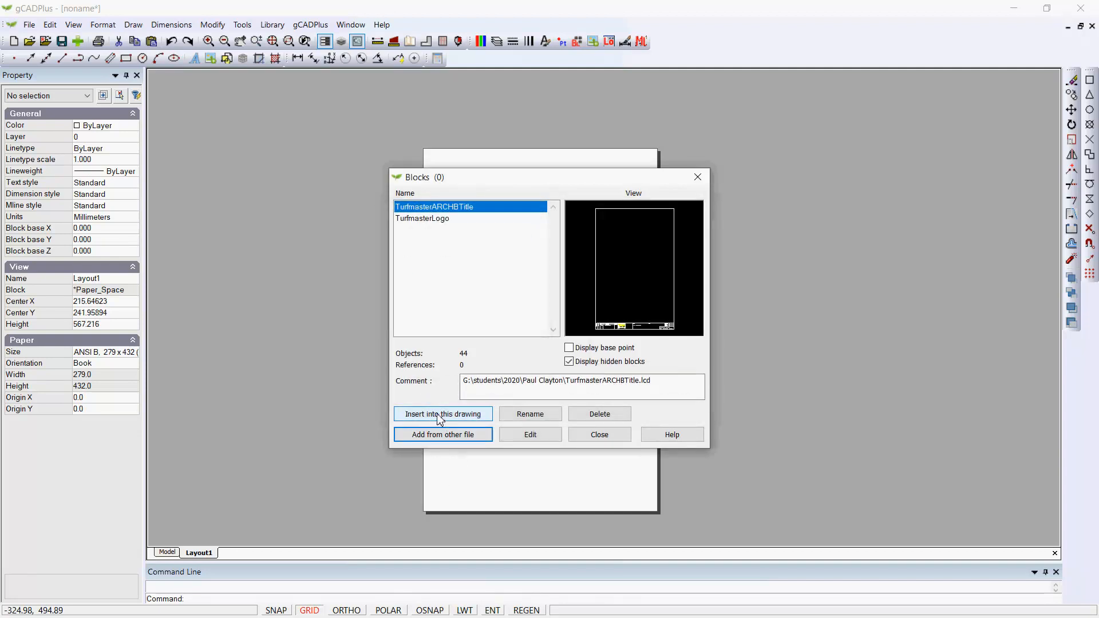
Insert the TurfmasterARCHBTitle block at scale 1.0 and rotation 0.0, placing it at the sheet's lower-left corner.
click(439, 416)
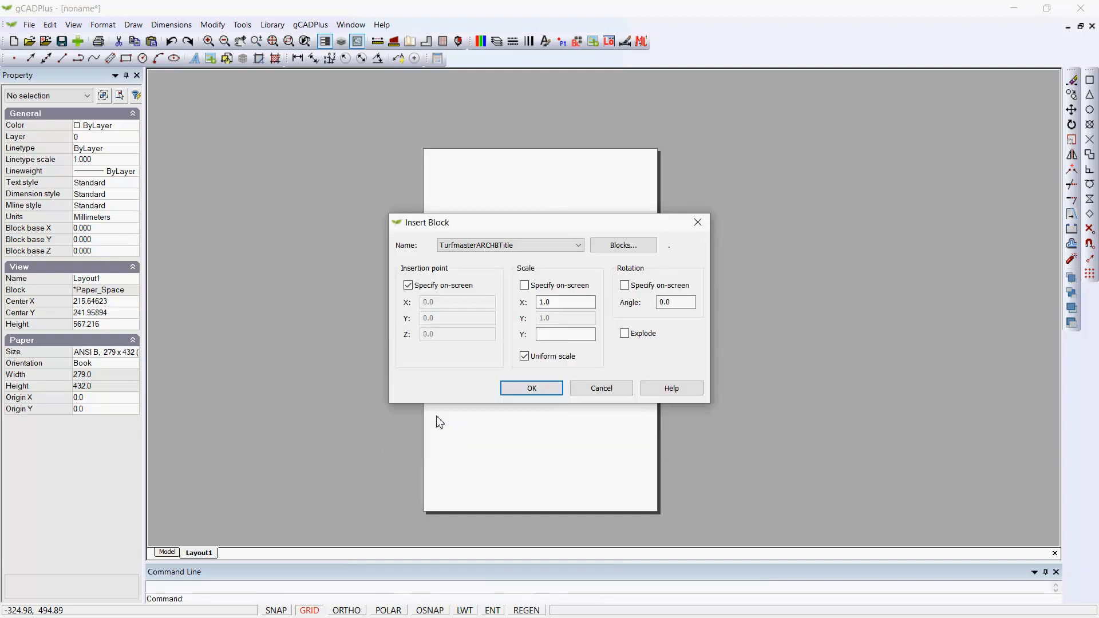
click(521, 389)
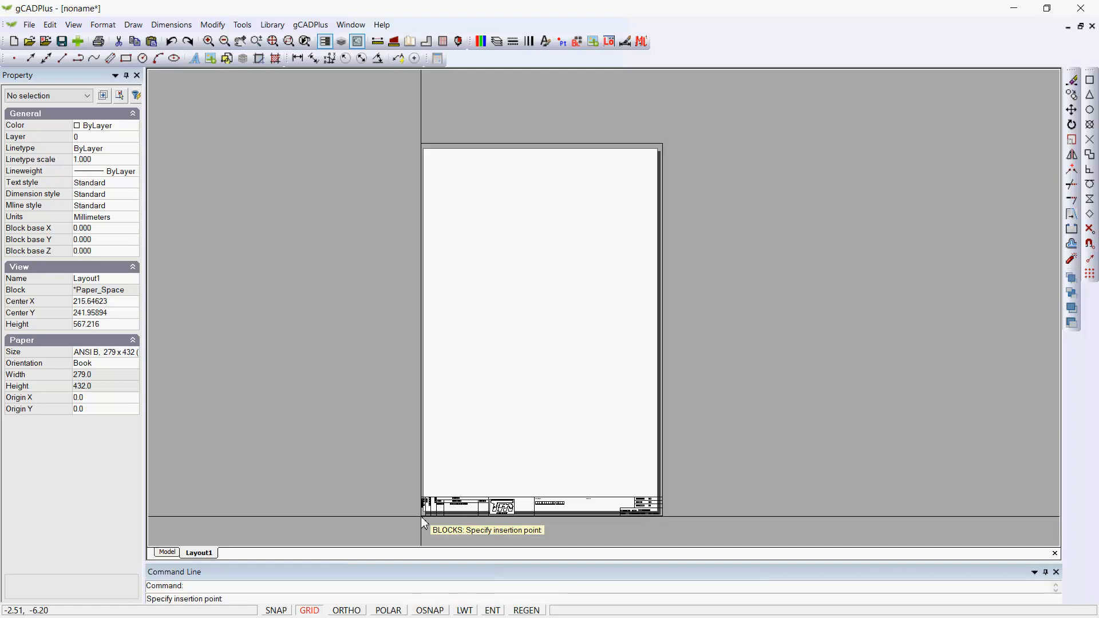
click(421, 517)
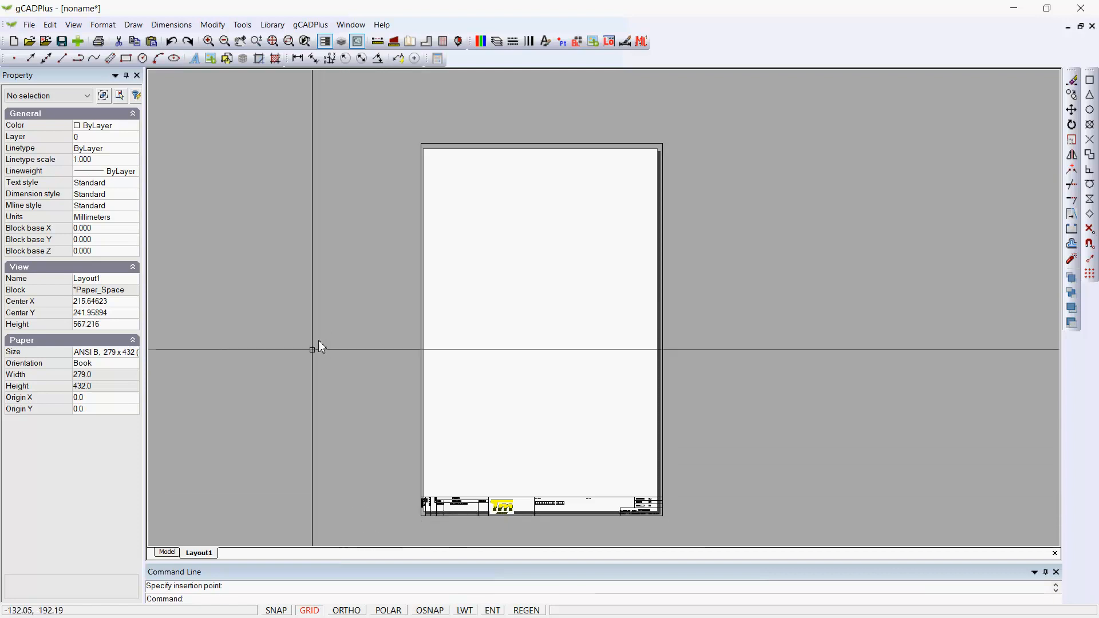
Change the paper size of Layout1 to ARCH B, 305 x 457 (12 x 18 in.), keeping portrait orientation.
right_click(199, 552)
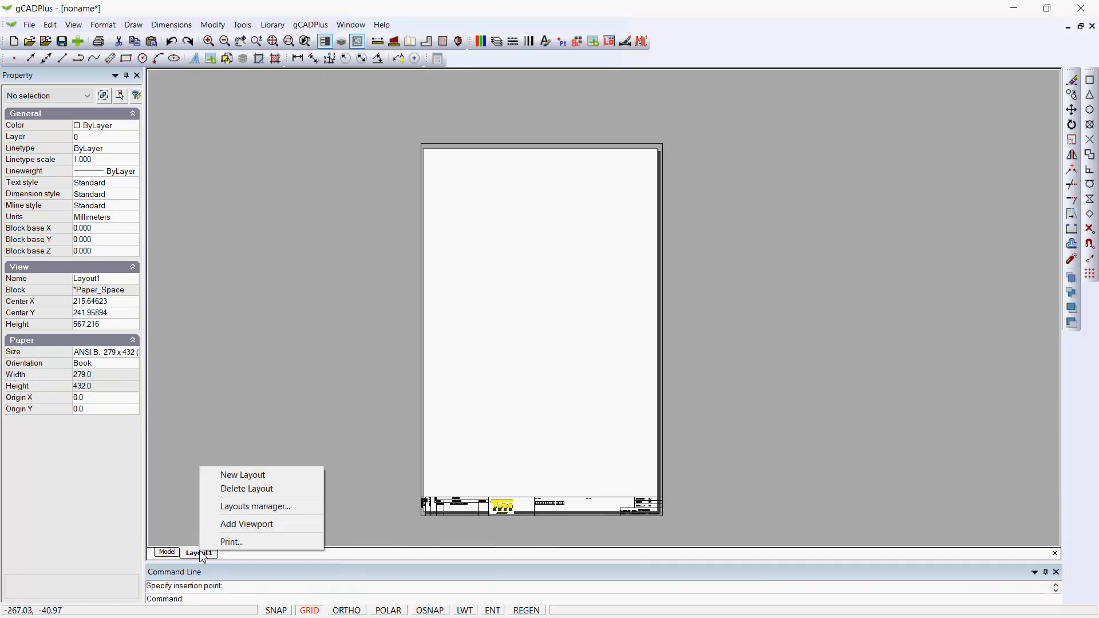
click(283, 507)
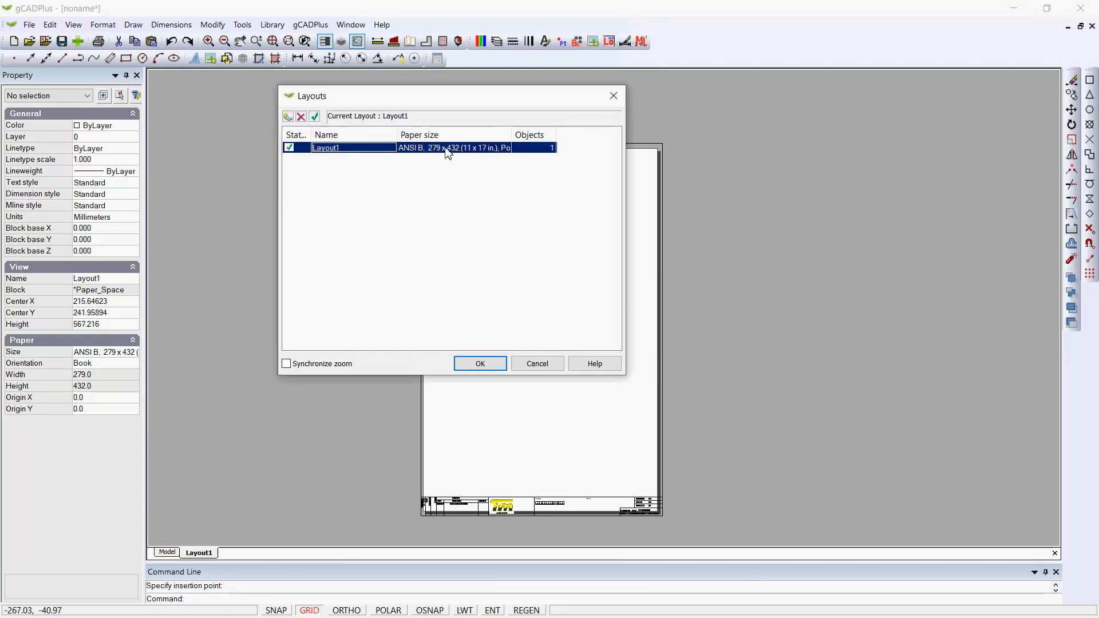
double_click(450, 151)
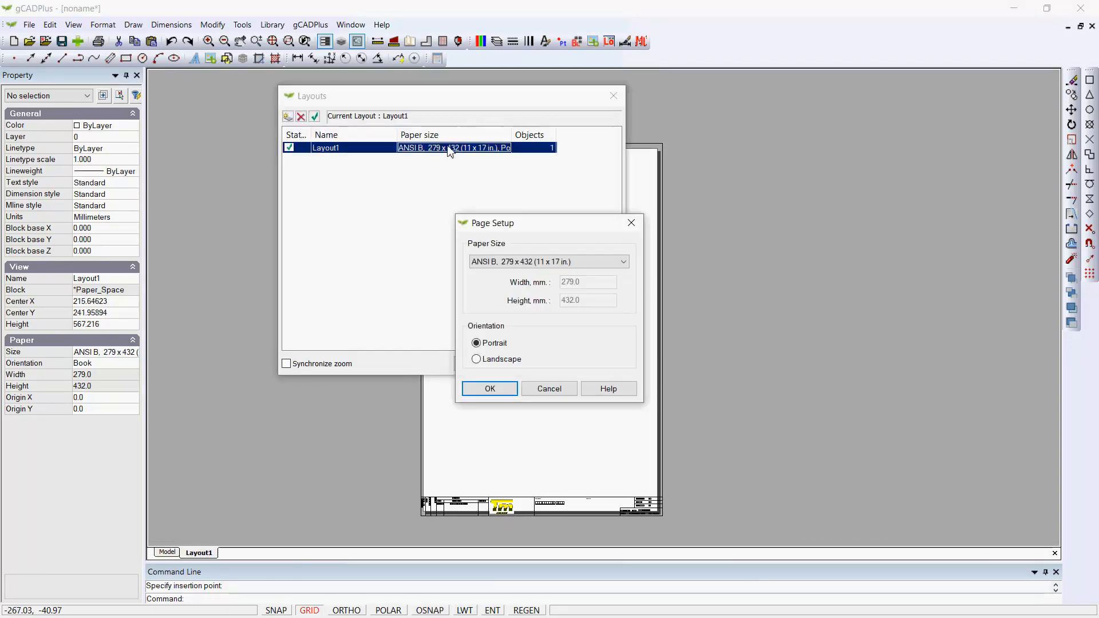
click(623, 264)
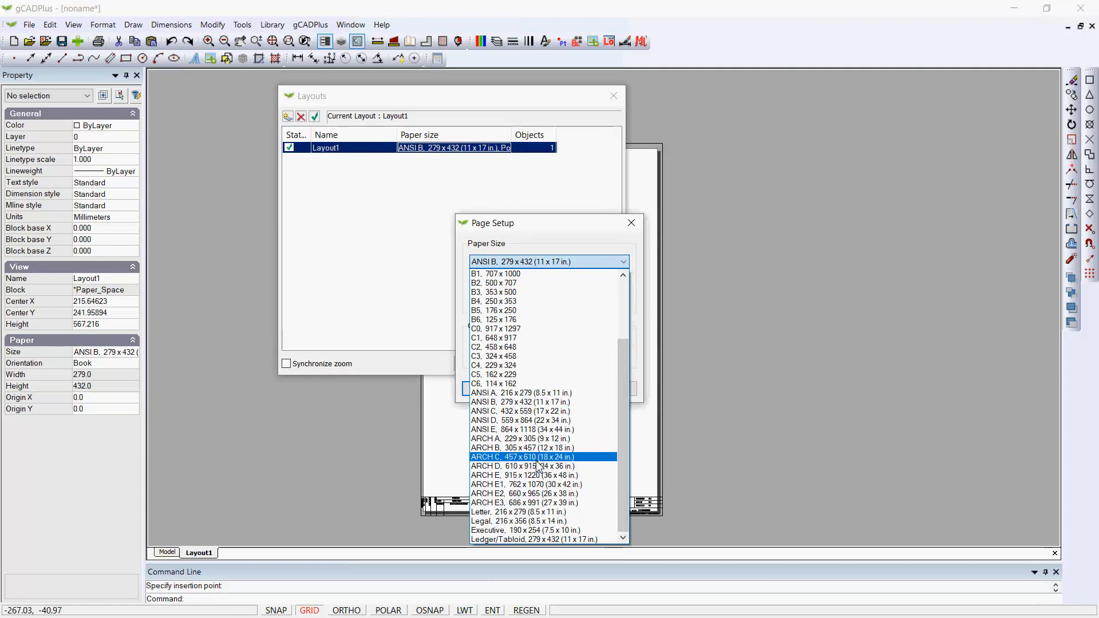
click(530, 448)
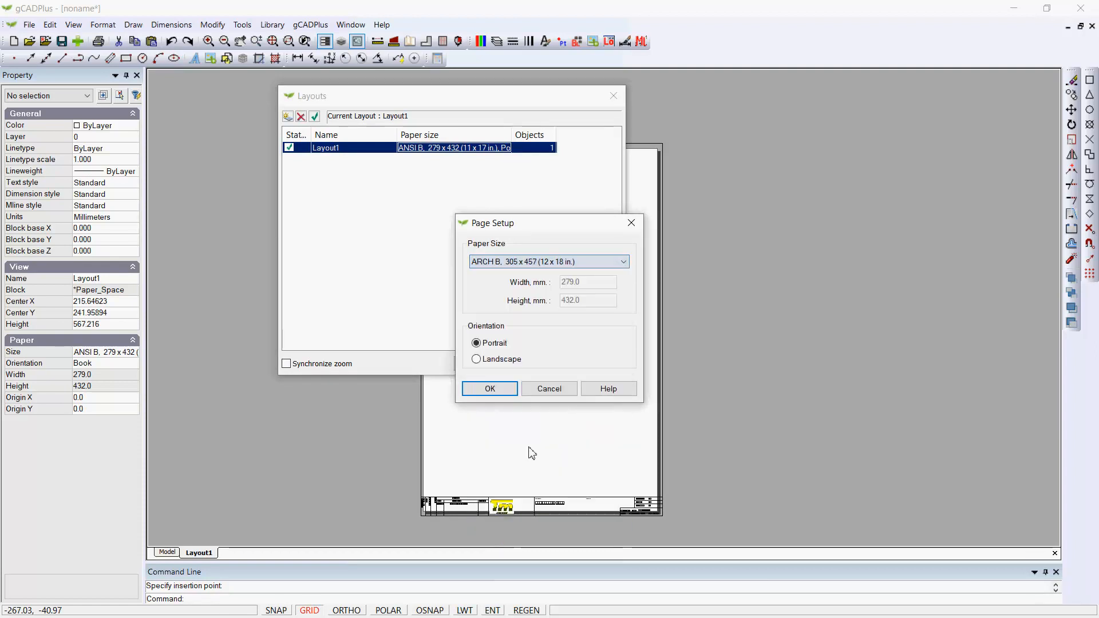
click(490, 389)
click(480, 363)
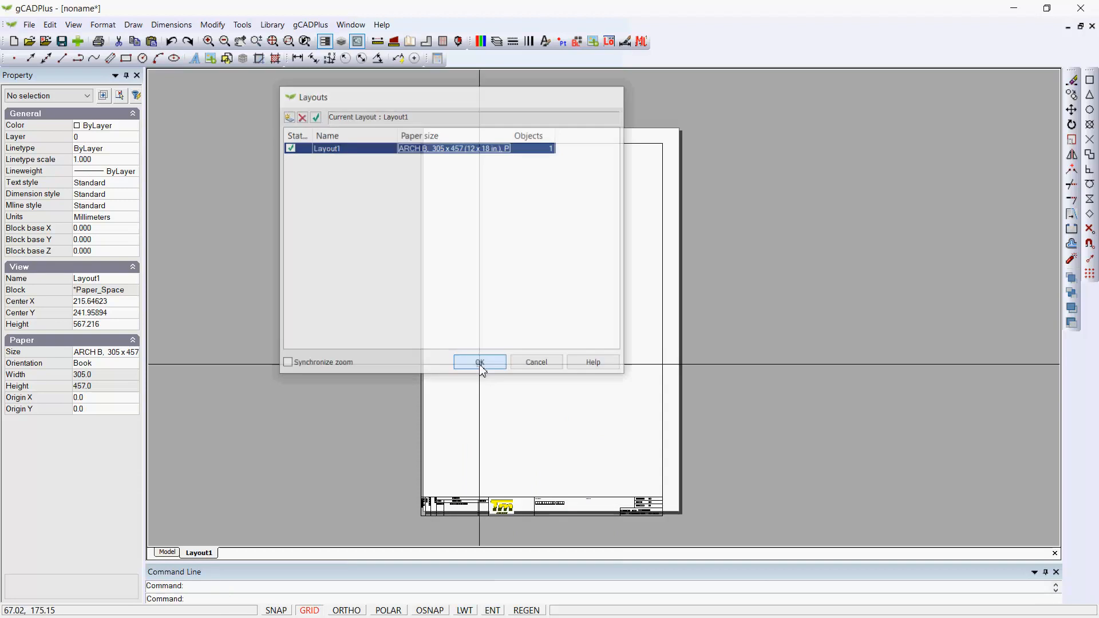
Move the title block by its insertion point to about X 9.8, Y 5.4 so its border sits inside the sheet.
click(663, 159)
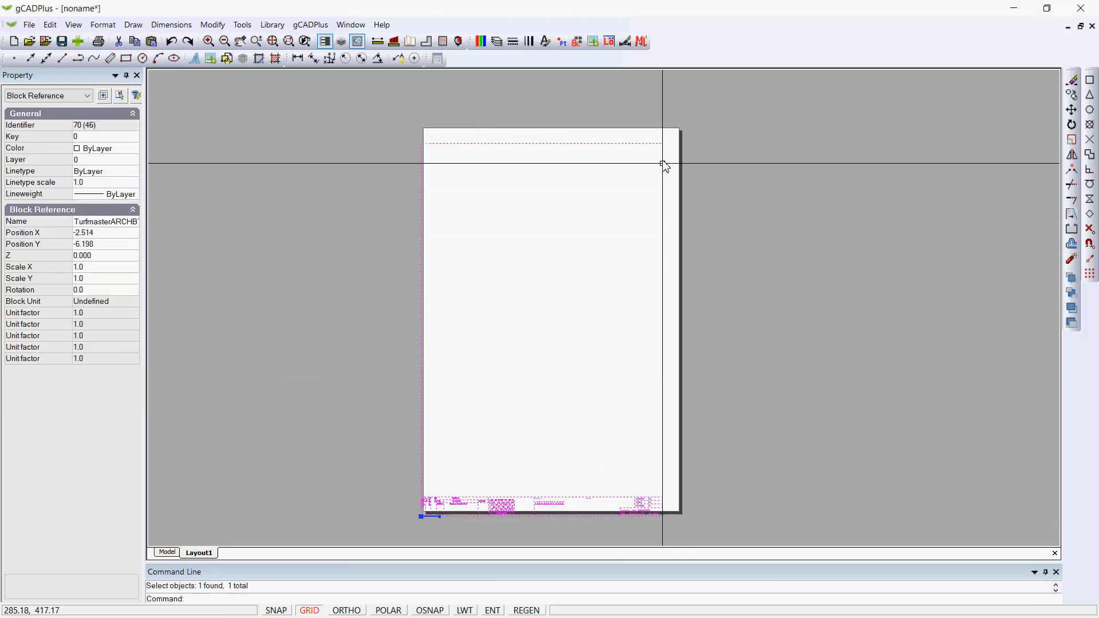
click(422, 517)
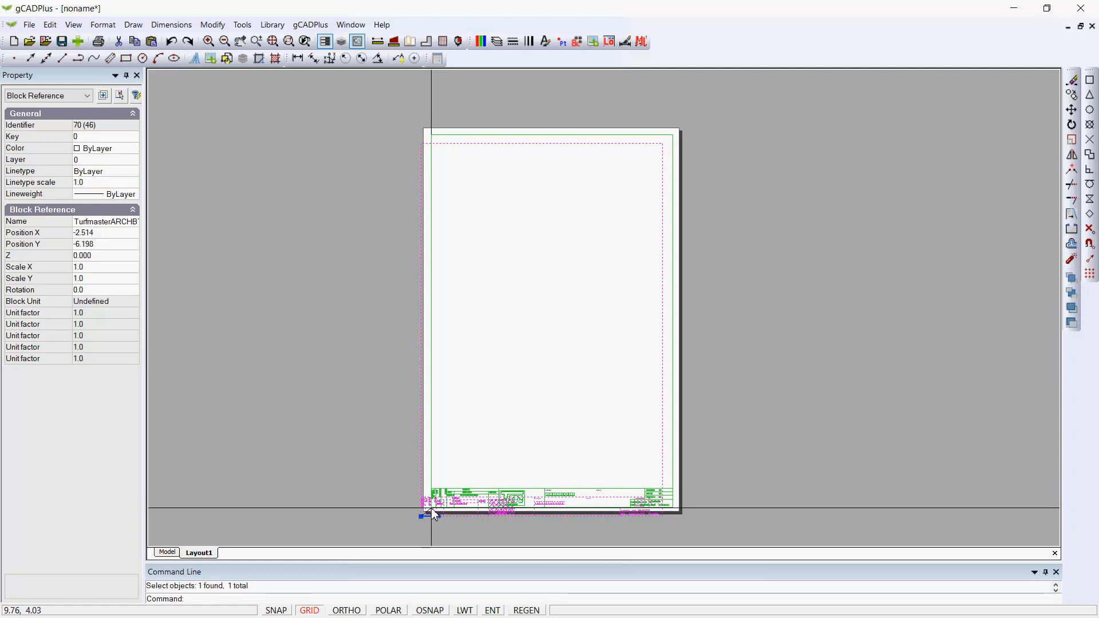
click(431, 507)
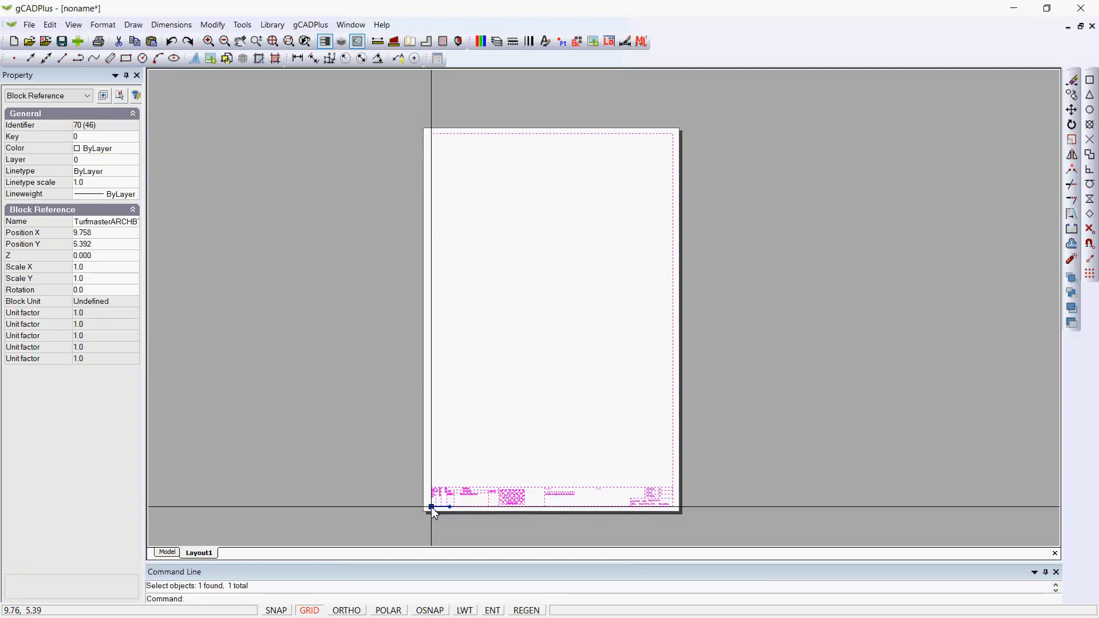
key(Escape)
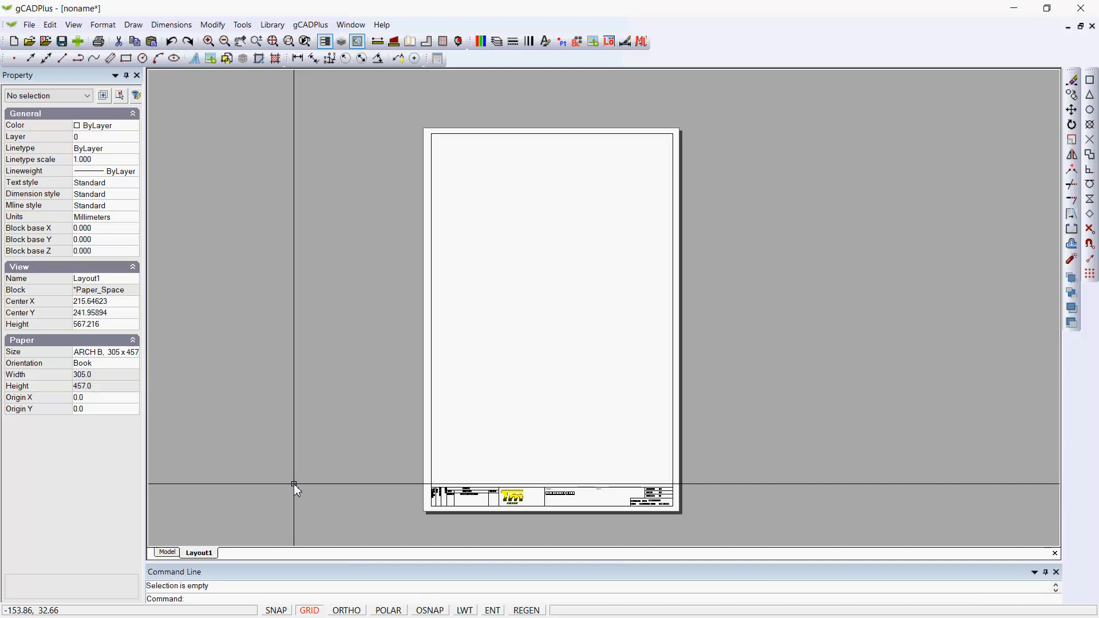
Rename Layout1 as ARCHB in the layouts manager.
right_click(217, 556)
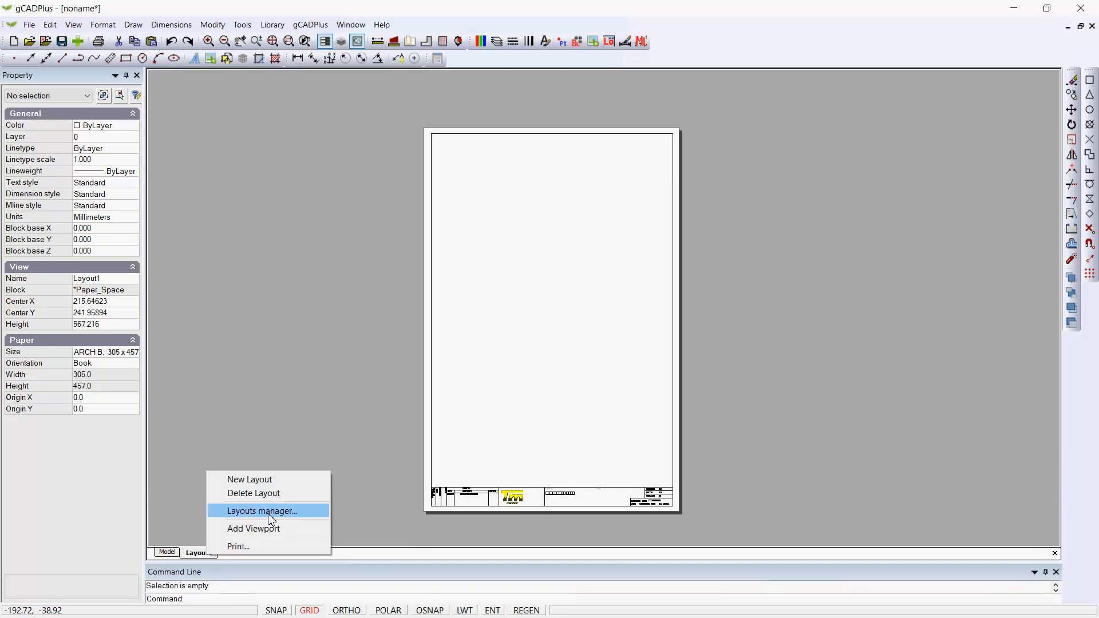
click(269, 510)
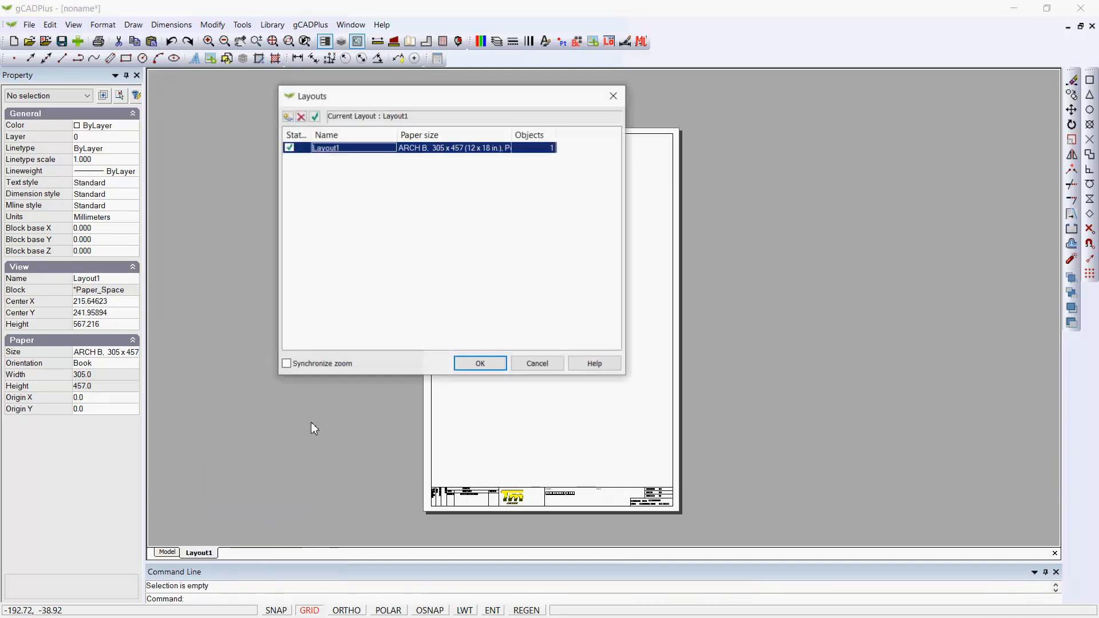
click(346, 150)
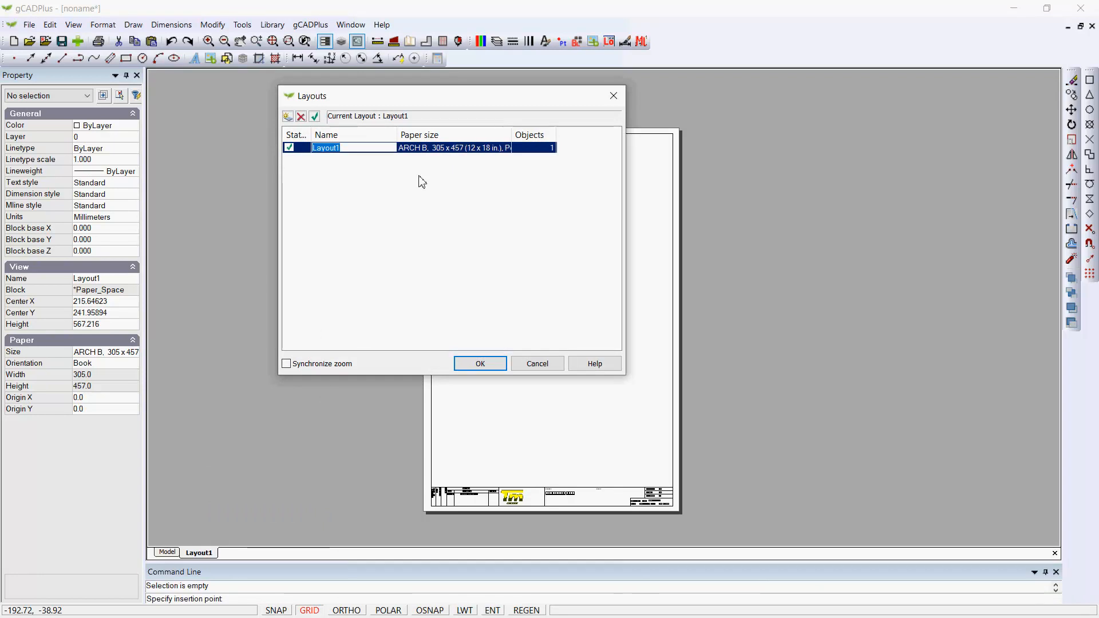
text(ARCHBPO)
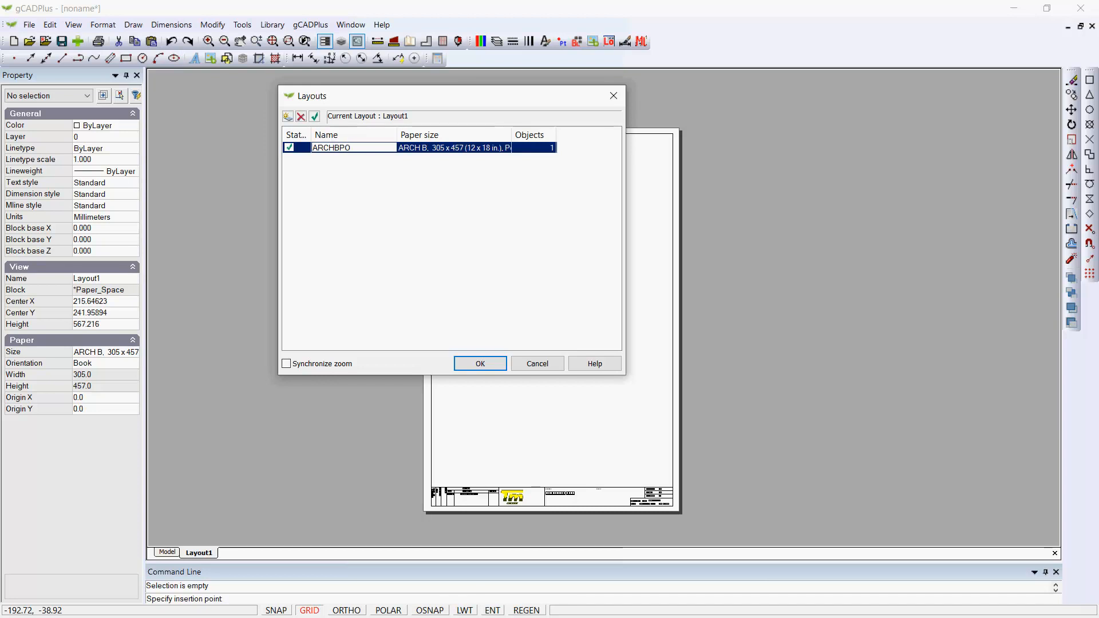
key(BackSpace)
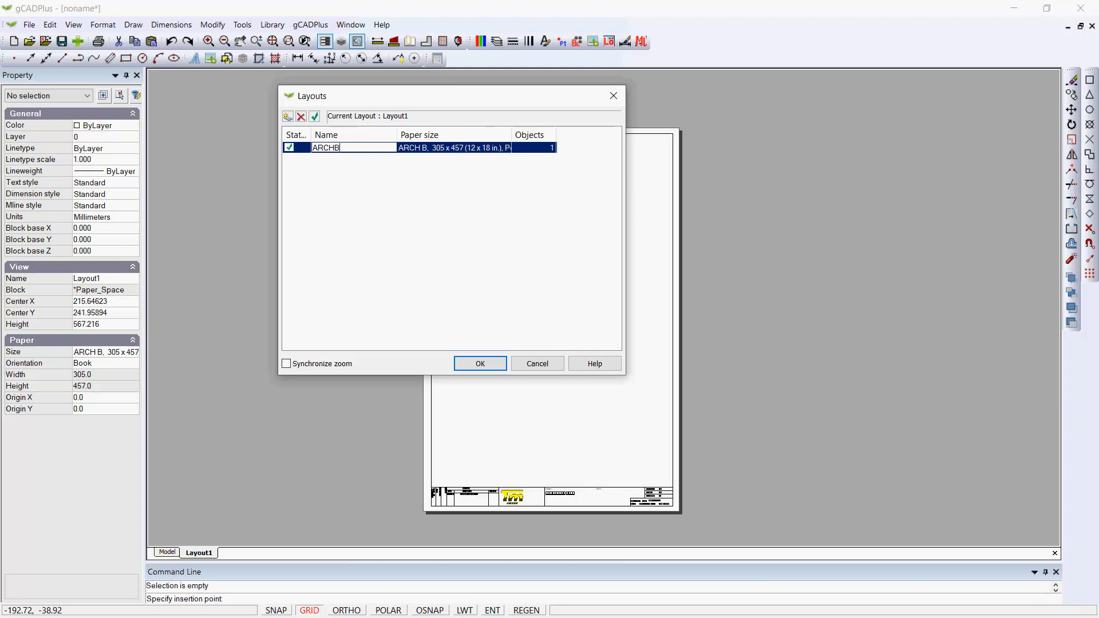
key(Return)
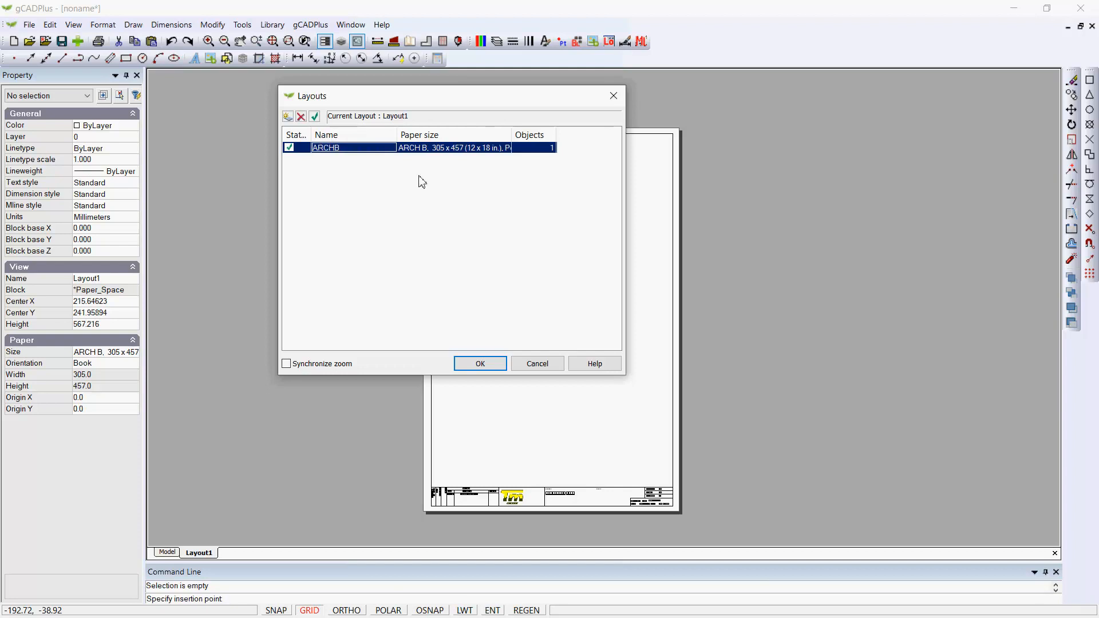
click(476, 365)
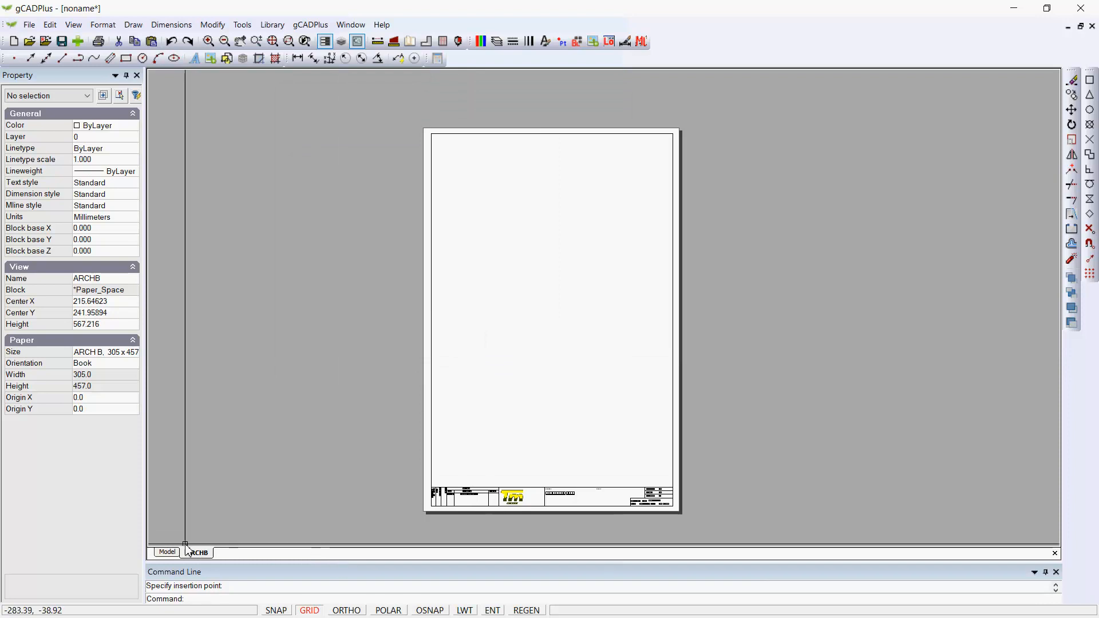
Open the model space and set its background color to white.
click(168, 553)
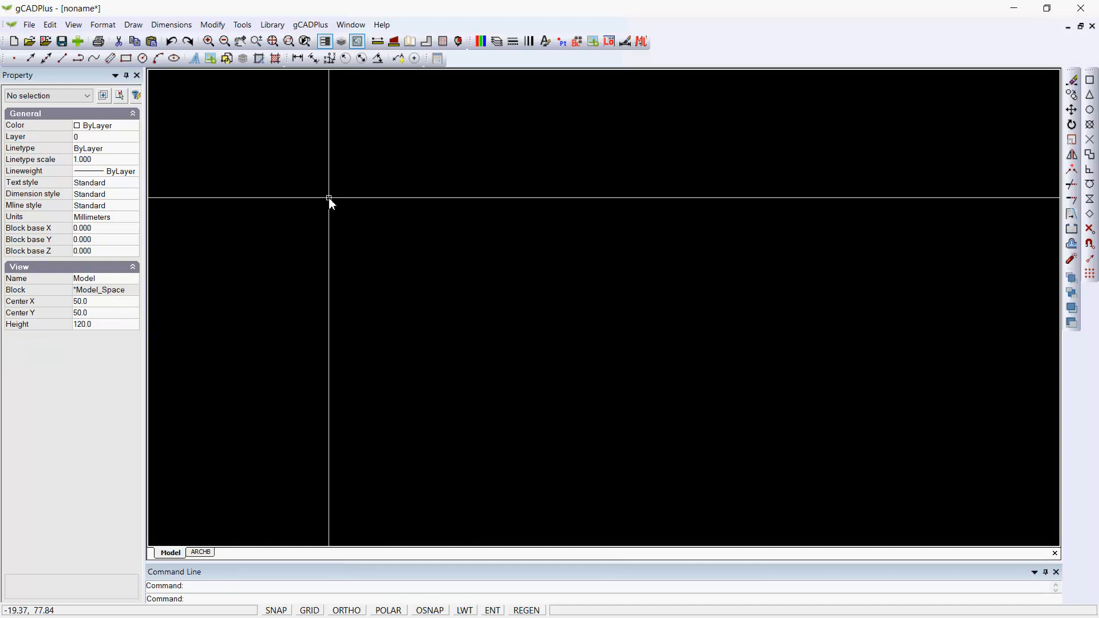
click(73, 25)
mouse_move(177, 267)
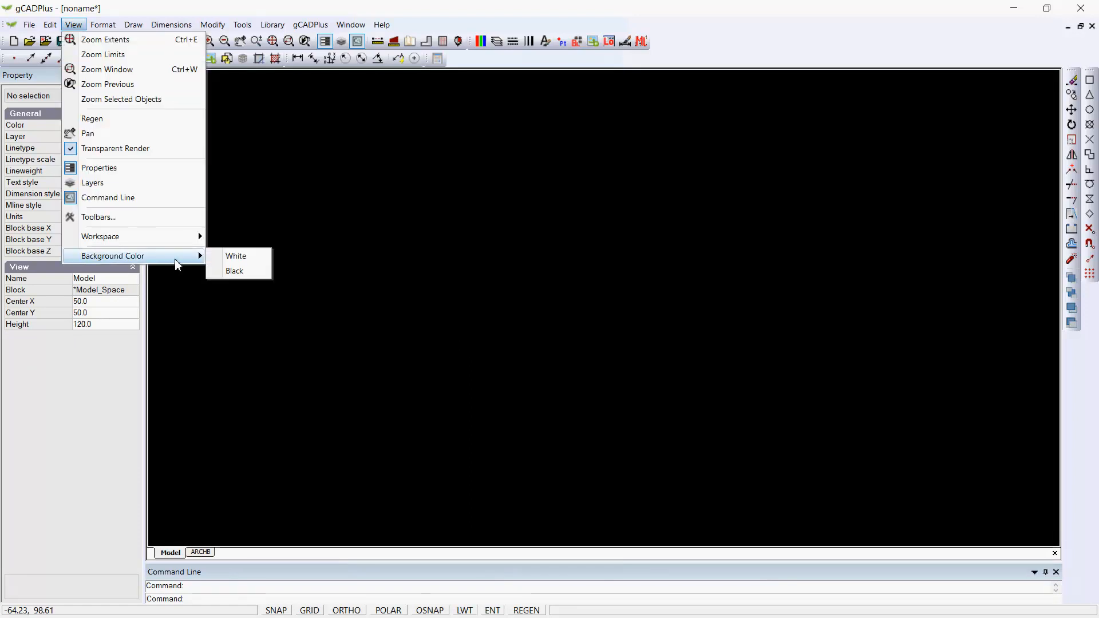
click(225, 257)
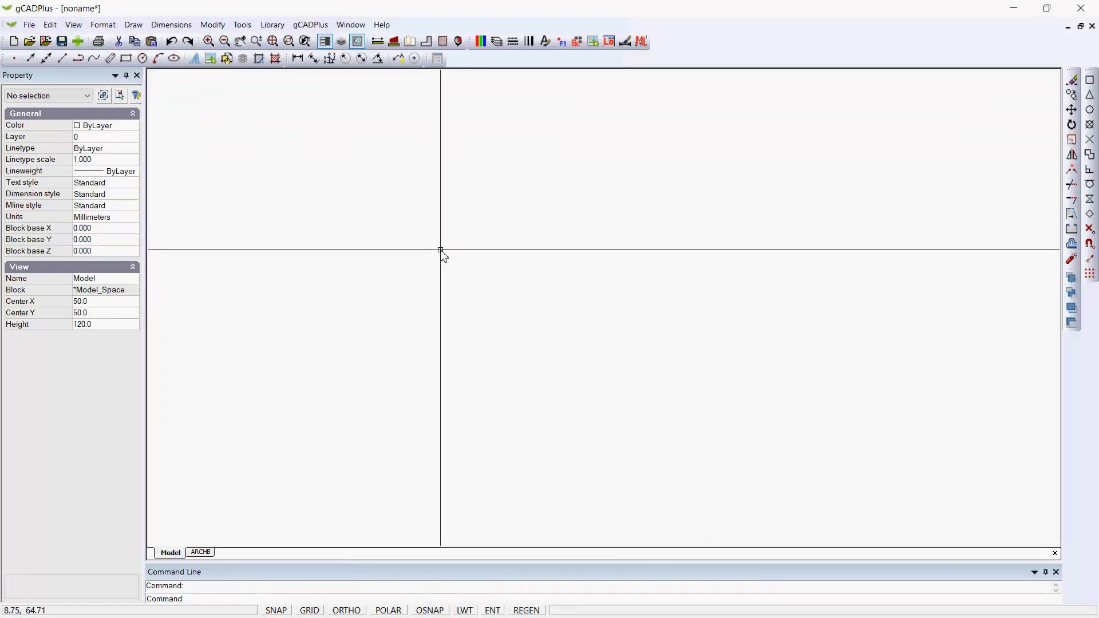
Measure the horizontal distance across the empty model space view.
click(378, 44)
click(169, 356)
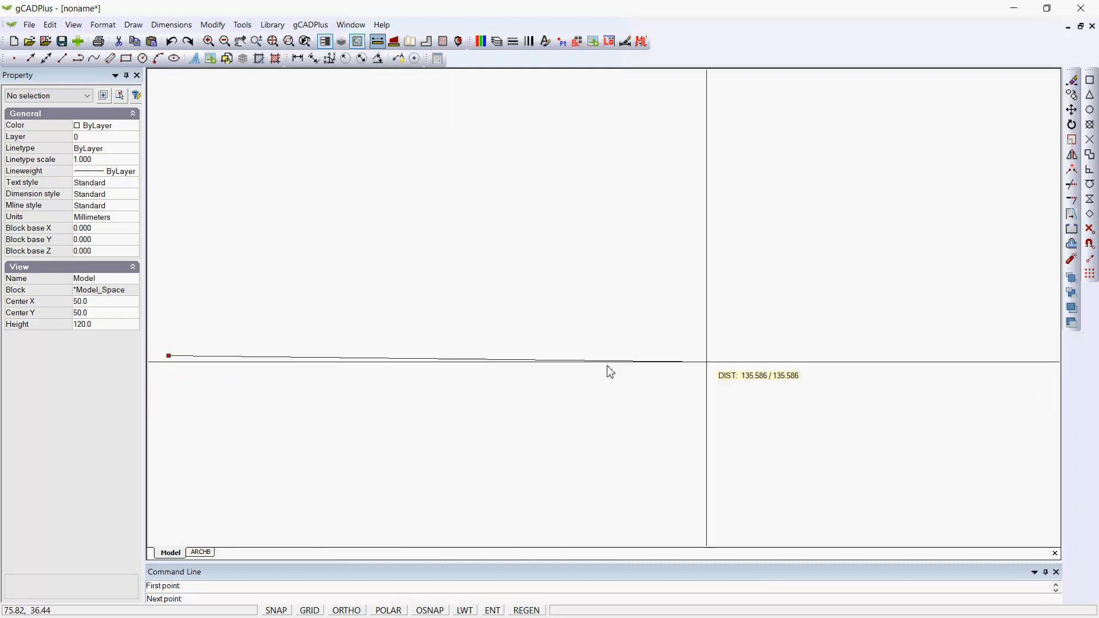
click(899, 354)
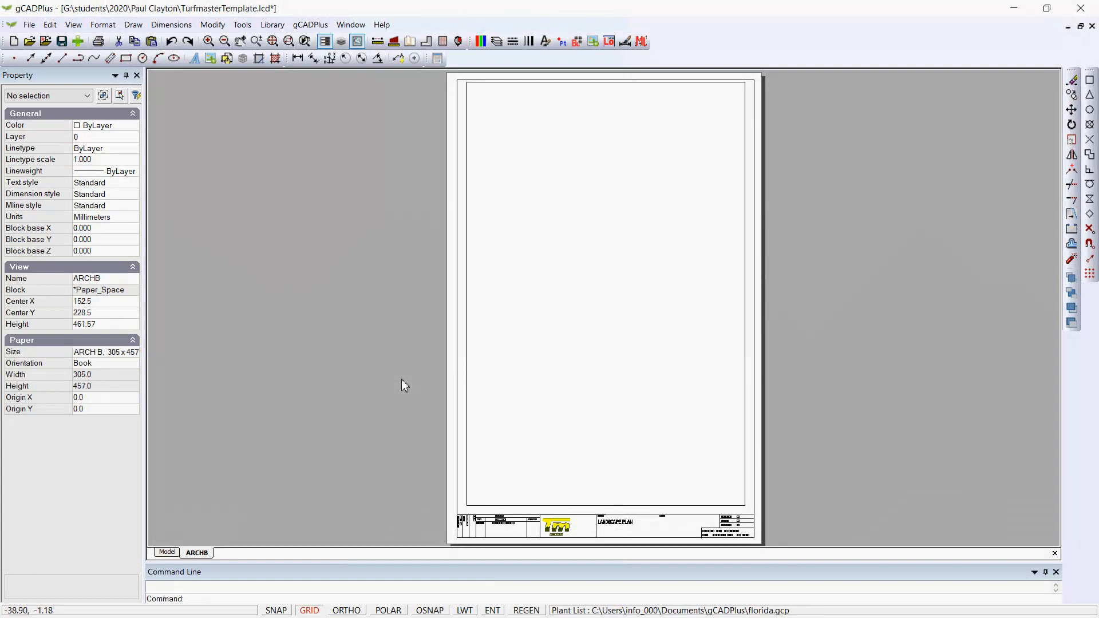
From the template's model space, switch to Florida.lcd and copy its entire landscape plan, including the plant schedule, to the clipboard.
click(168, 553)
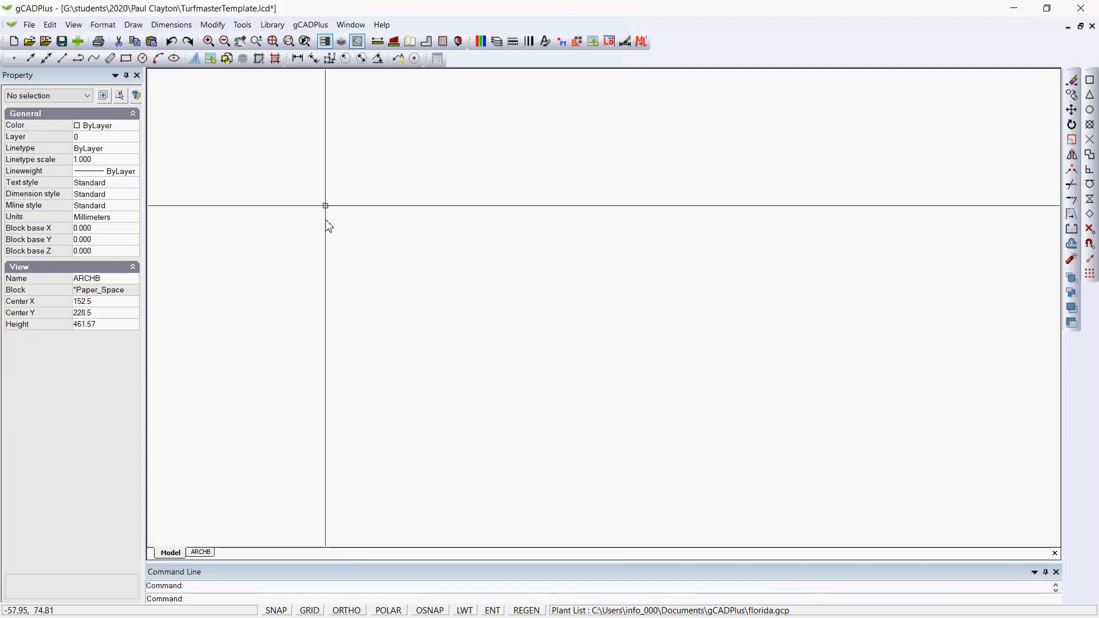
click(347, 26)
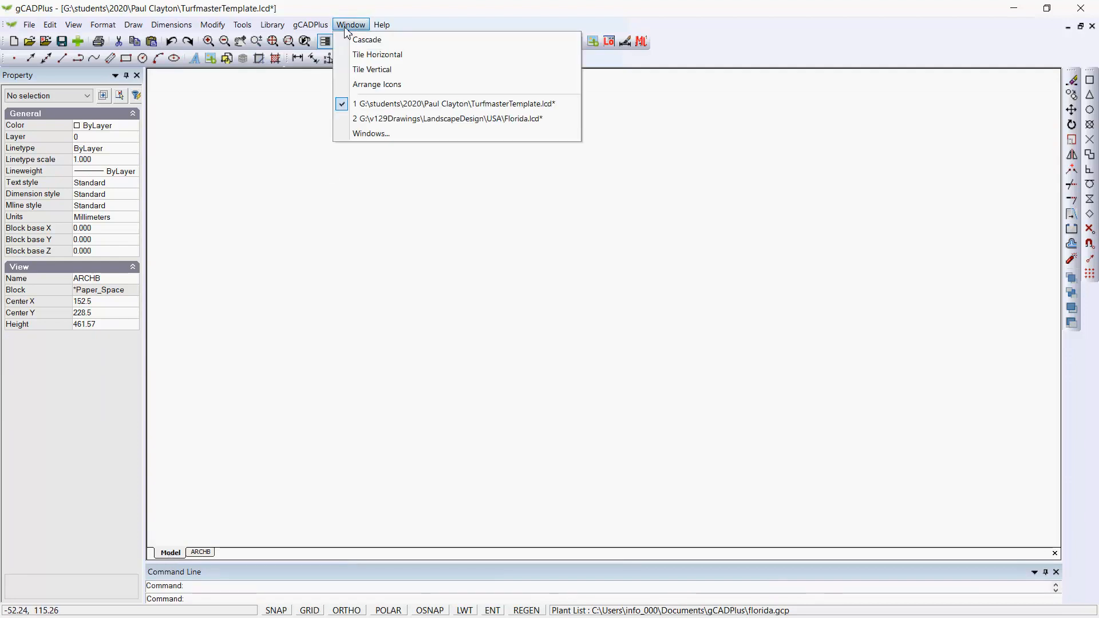
click(365, 121)
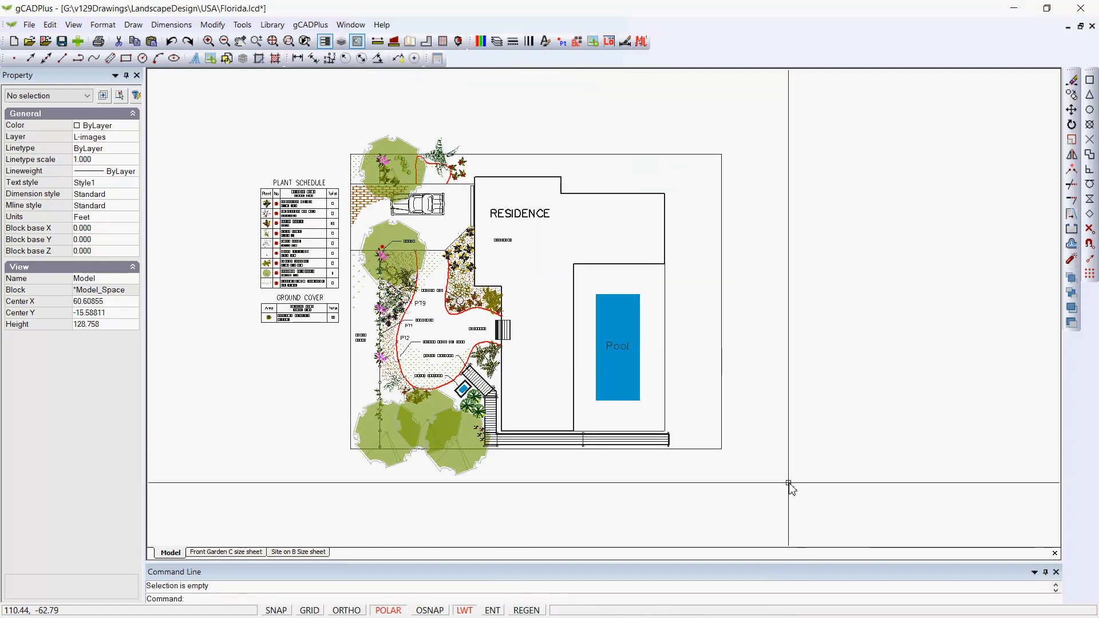
click(772, 500)
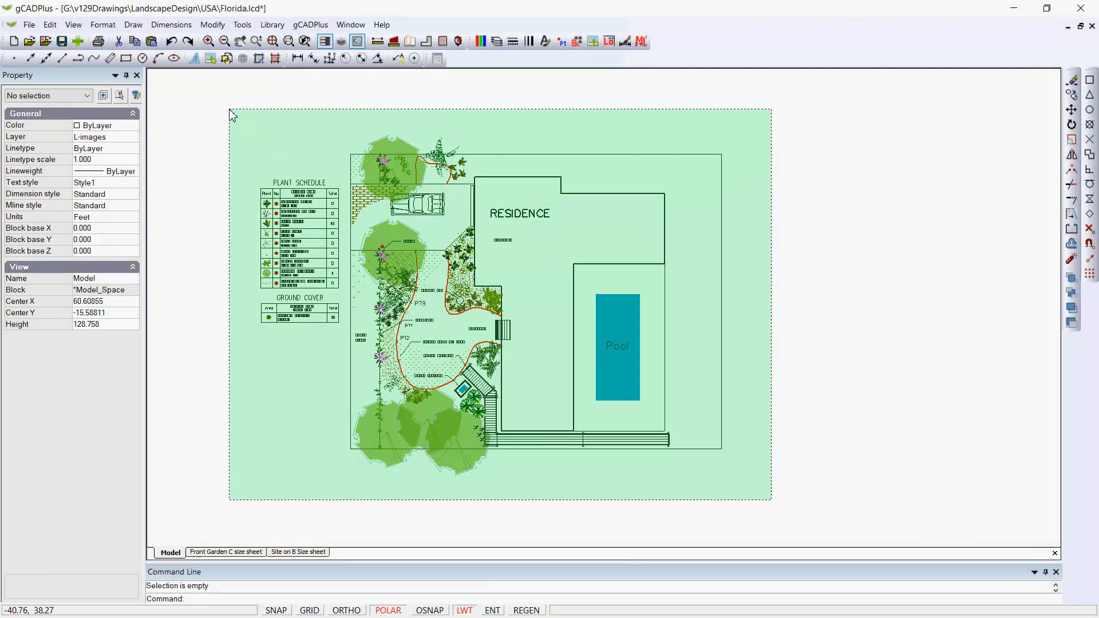
click(229, 109)
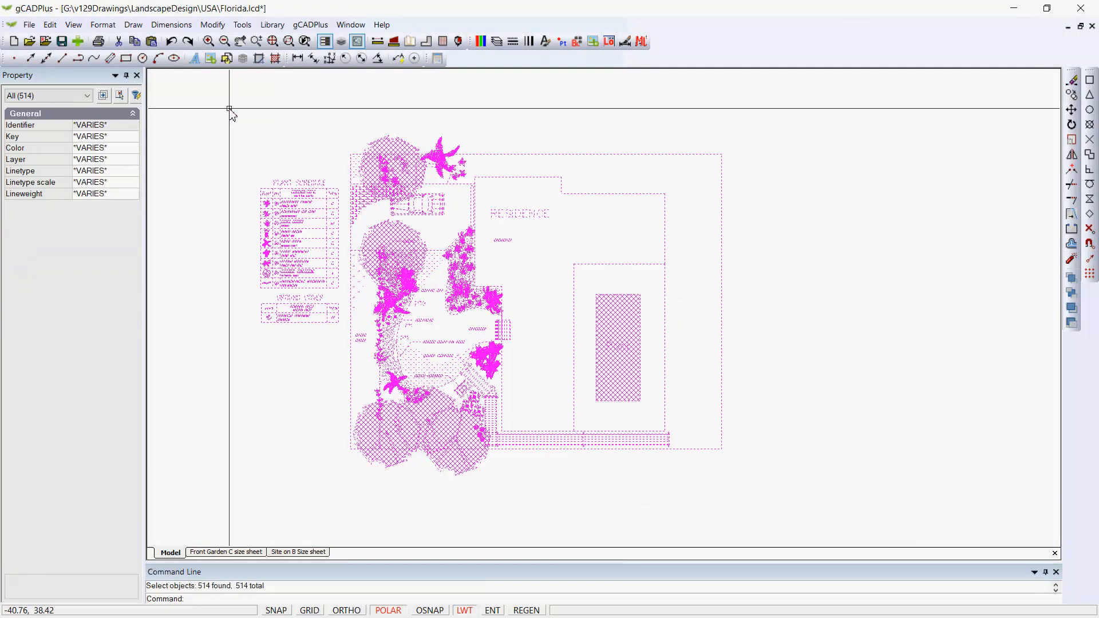
right_click(441, 234)
click(478, 288)
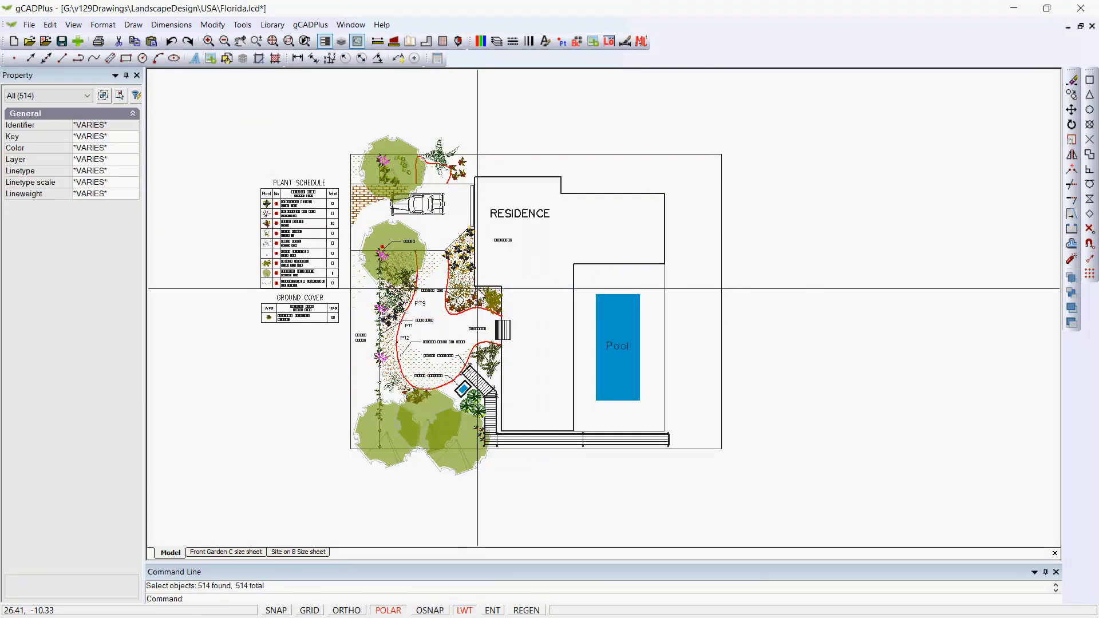
Return to TurfmasterTemplate.lcd and paste the copied landscape plan into model space at about X -64.7, Y 7.2.
click(344, 27)
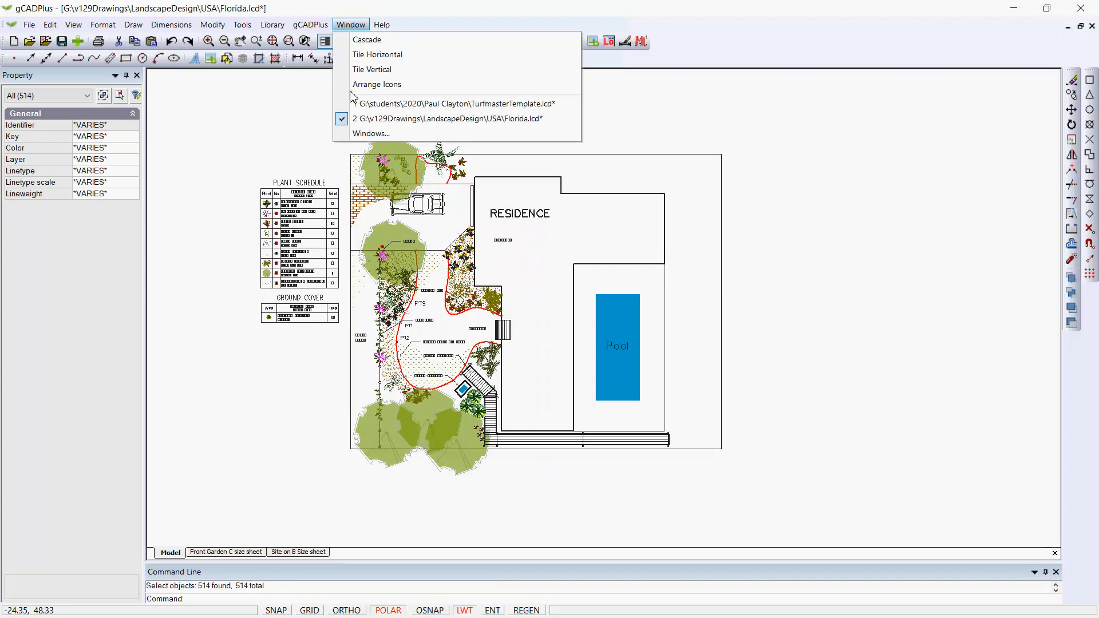
click(388, 105)
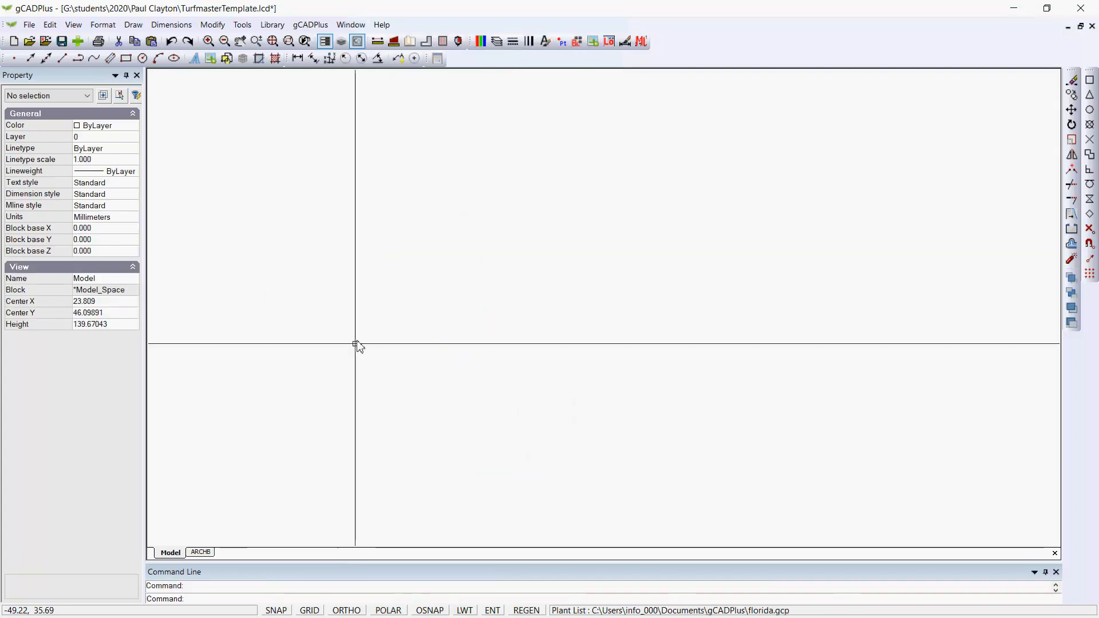
right_click(302, 441)
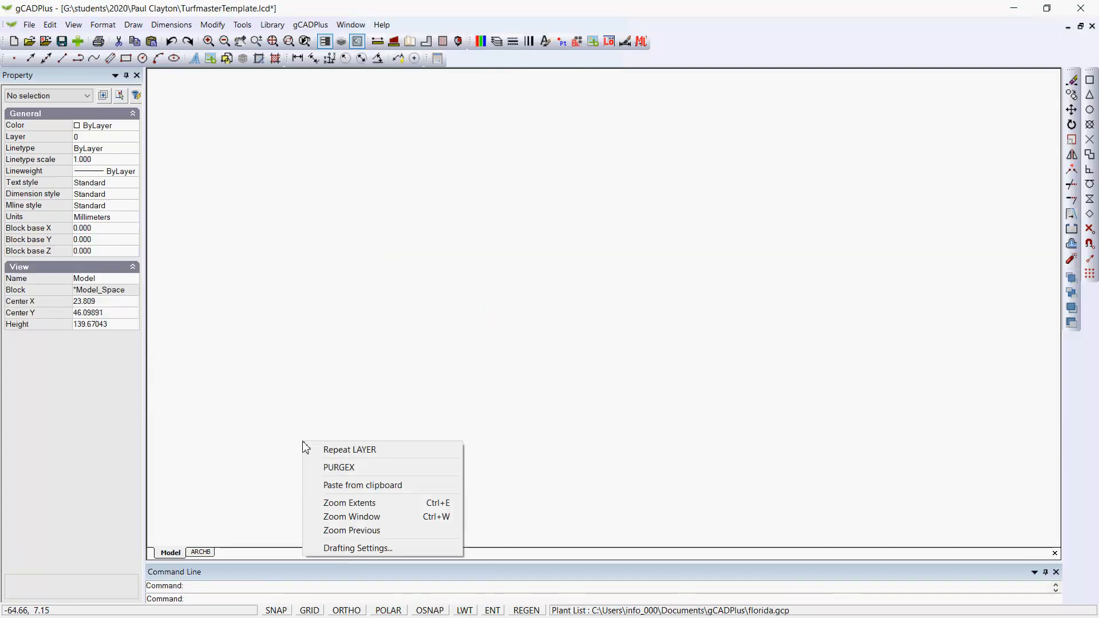
click(363, 486)
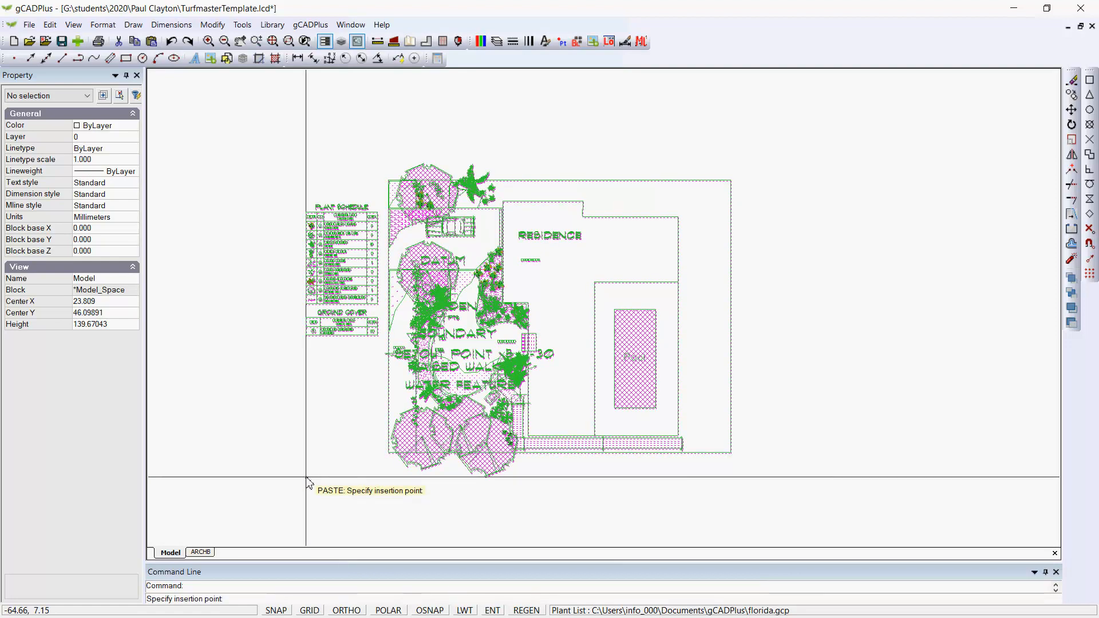
click(306, 477)
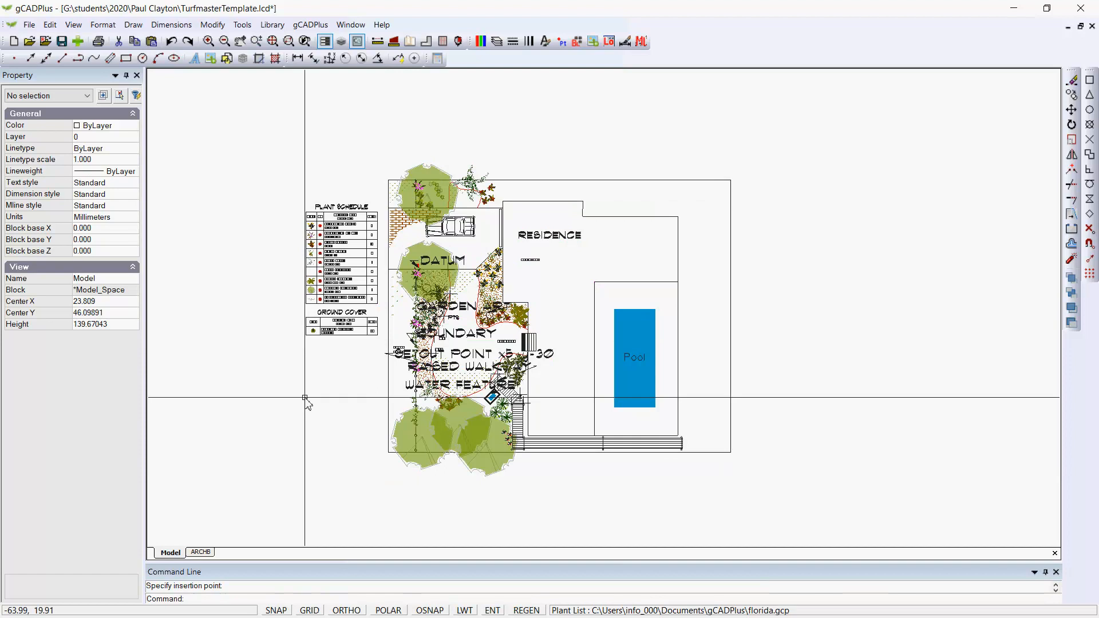
scroll(455, 355, up, 3)
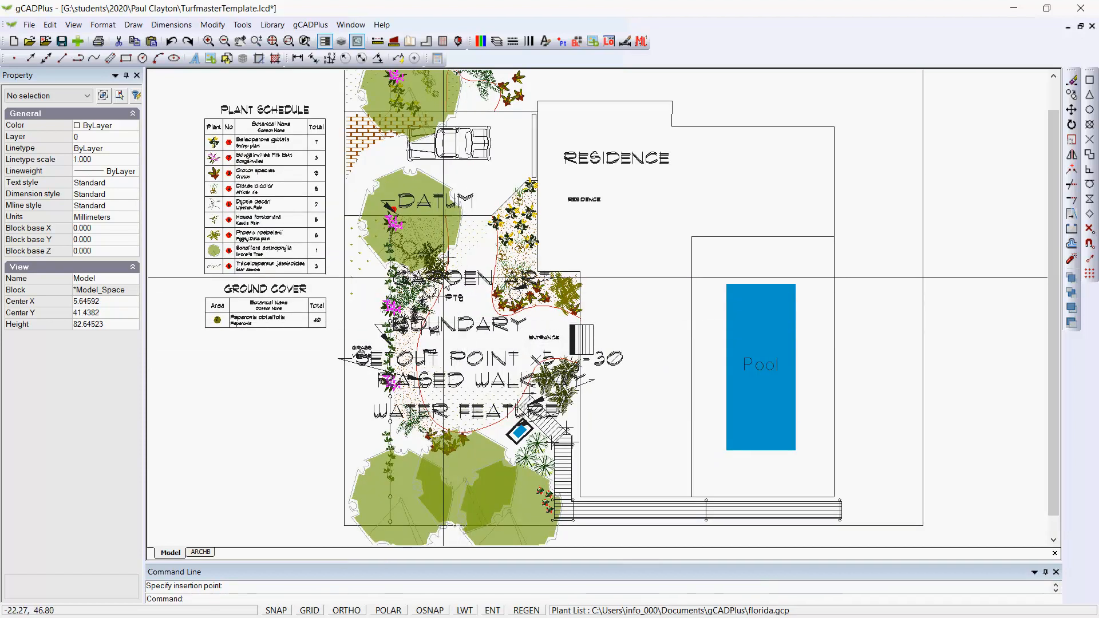
scroll(443, 277, down, 1)
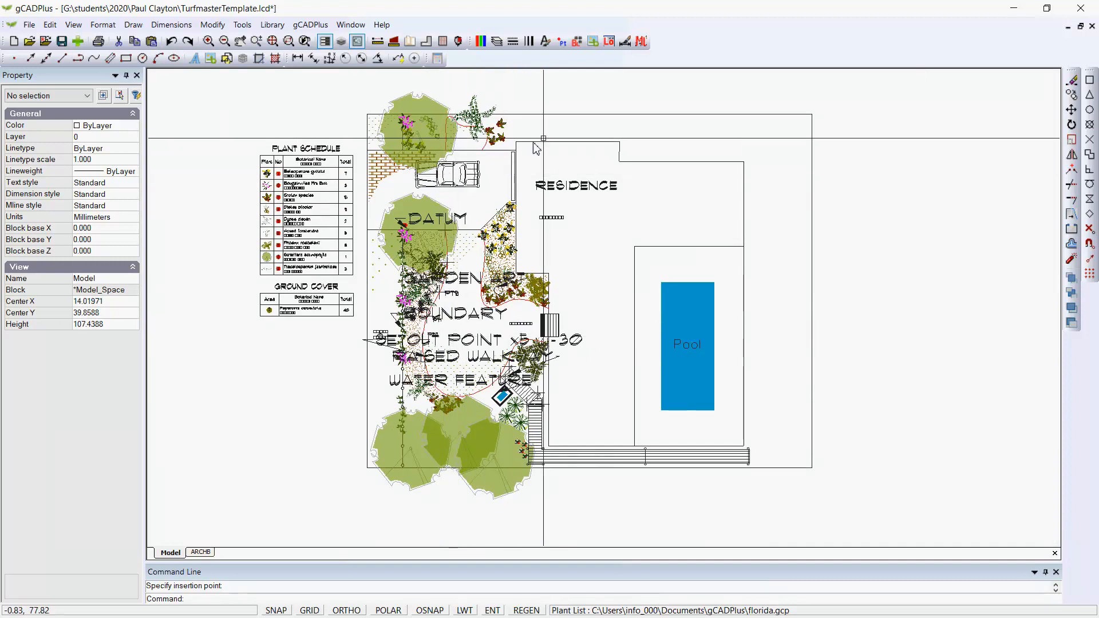
Browse the template's block list, previewing entries from Anthurium andreanum through PlantNumber1, and close the list.
click(577, 42)
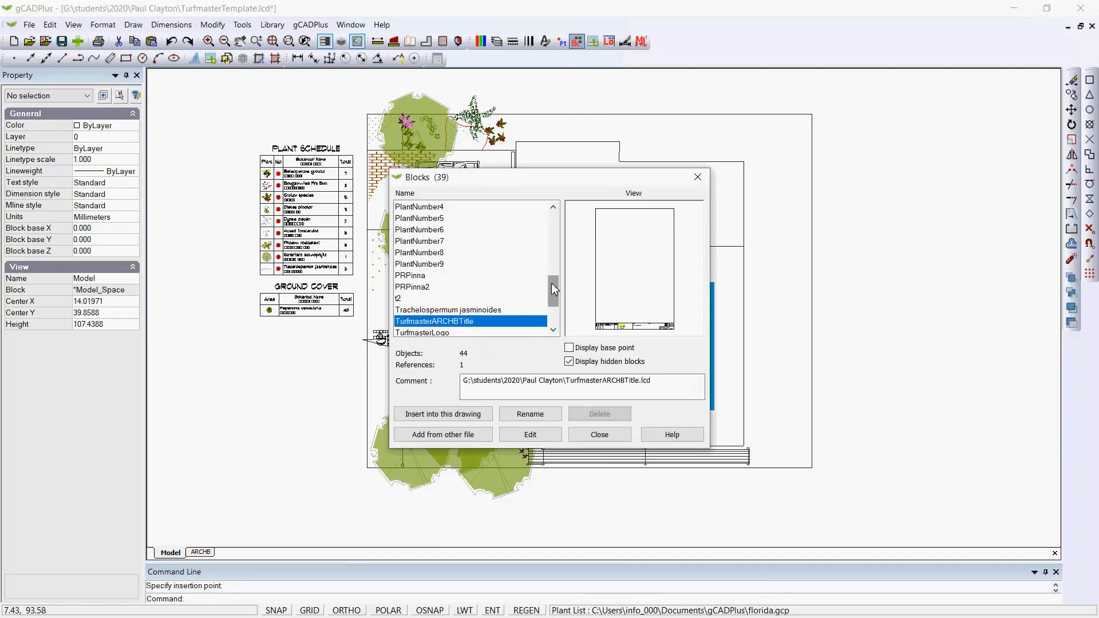
drag(551, 282, 553, 224)
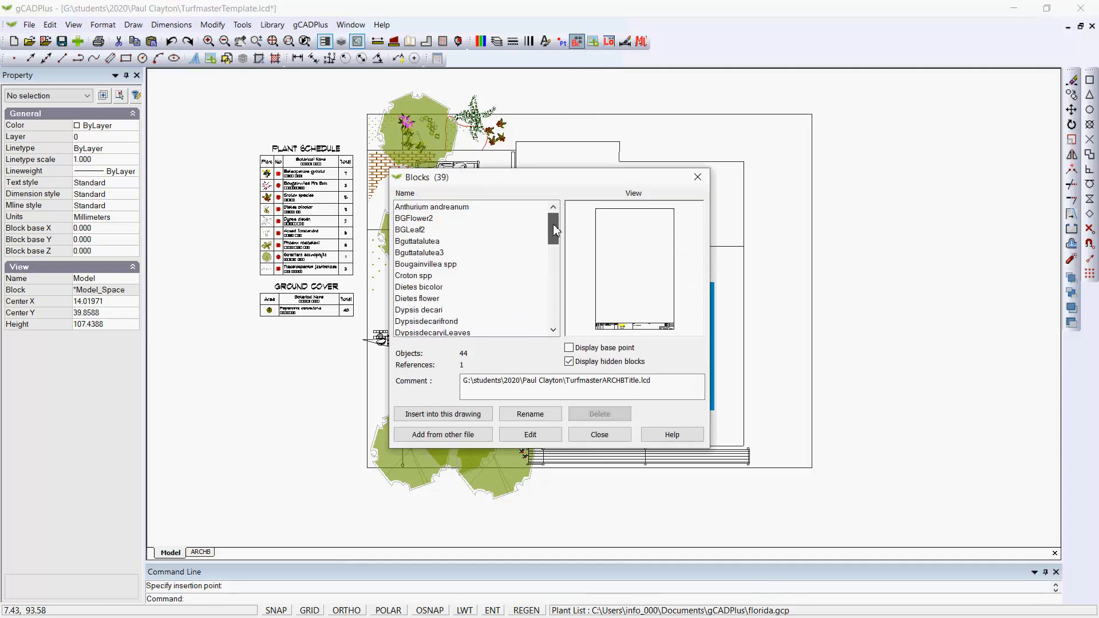
click(421, 209)
key(Down)
key(Down)
key(Down)
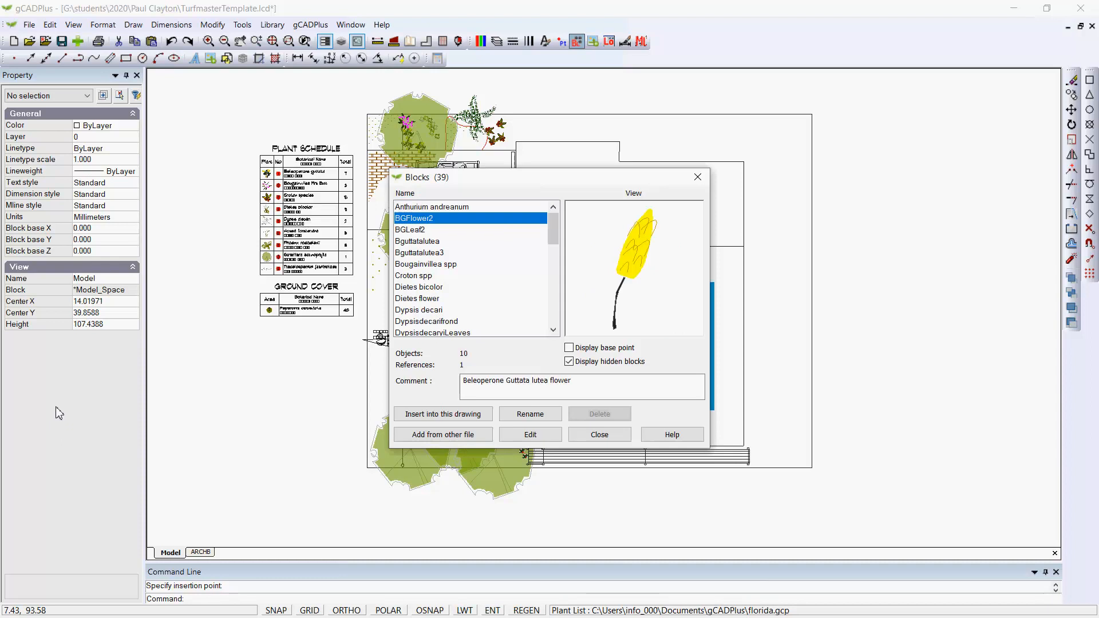
key(Down)
key(Down)
key(Down)
key(Down)
key(Down)
key(Down)
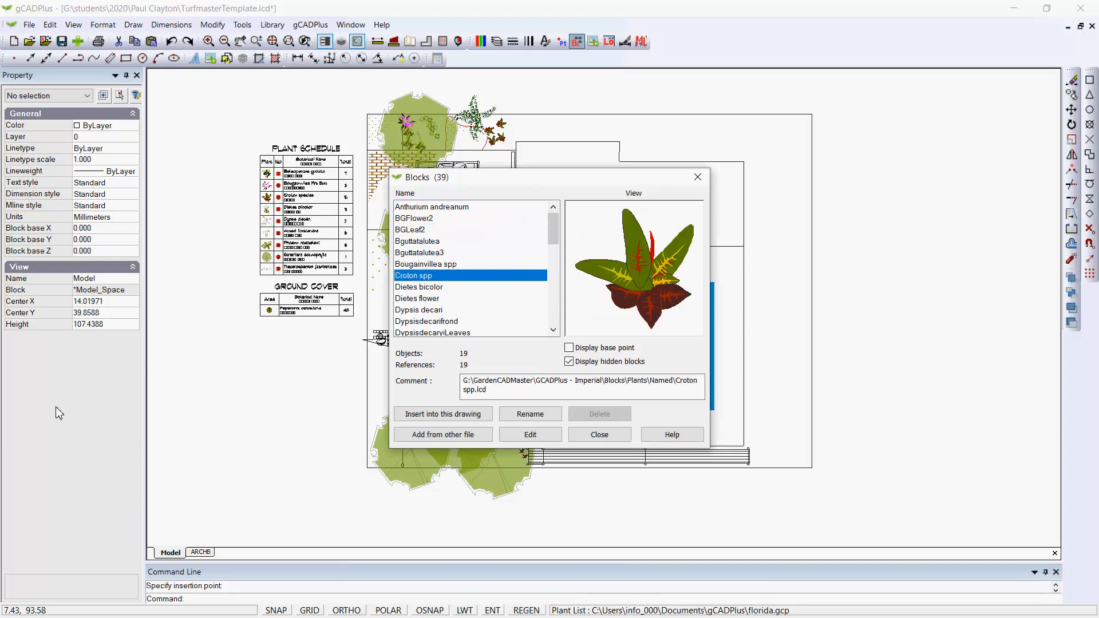
key(Down)
key(Down)
key(Down)
key(Down)
key(Down)
key(Down)
key(Down)
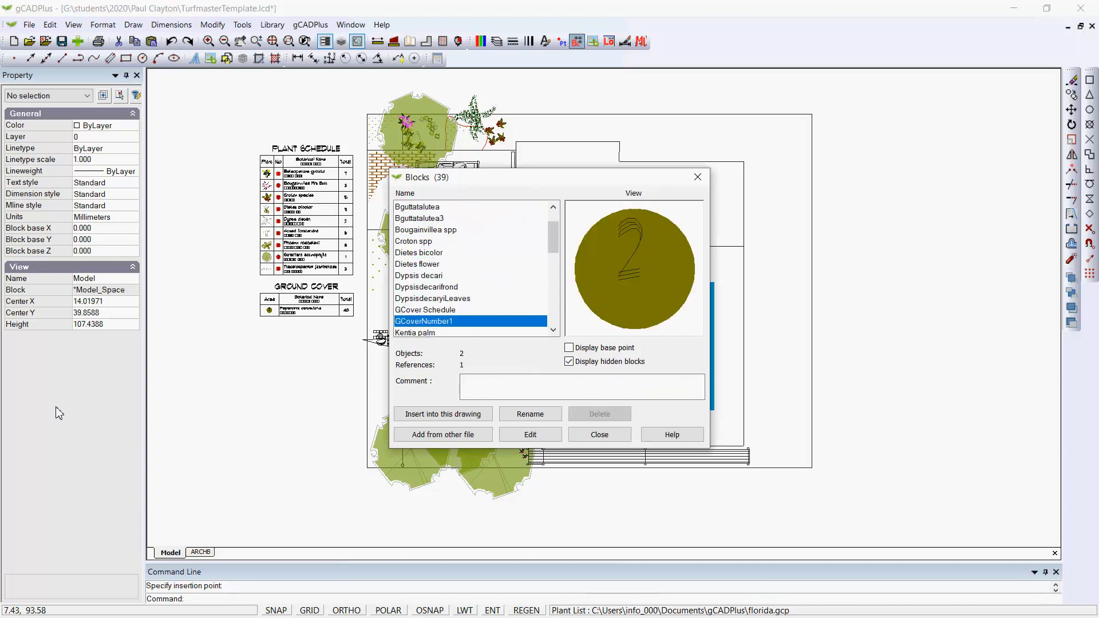
key(Down)
key(Down)
key(Down)
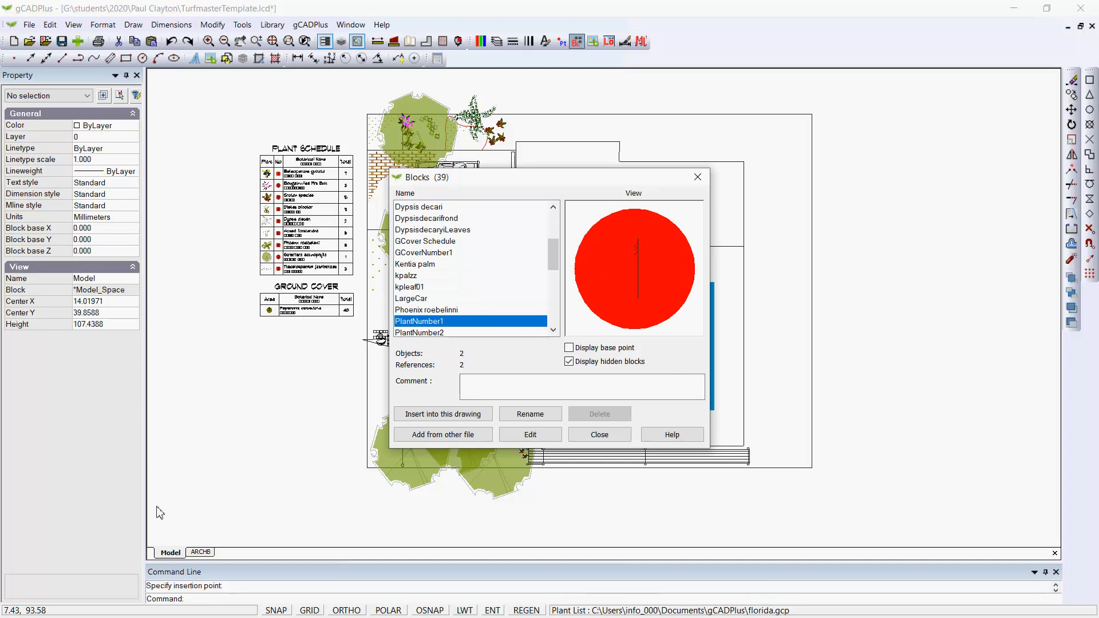
click(599, 435)
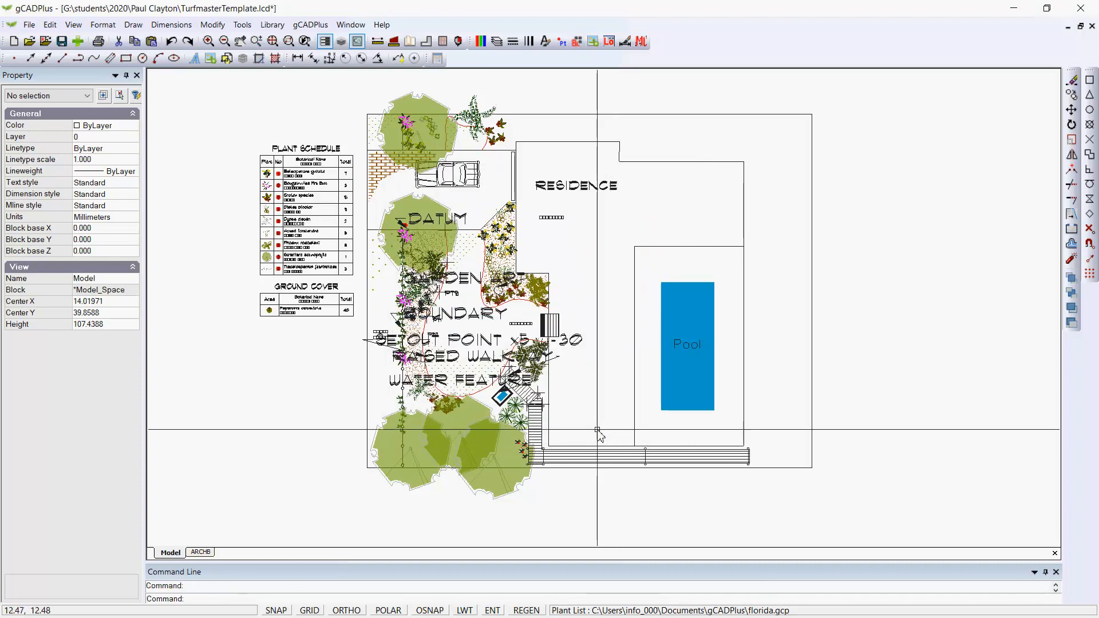
Review the attached plant list florida.gcp and close it without making changes.
scroll(599, 434, down, 1)
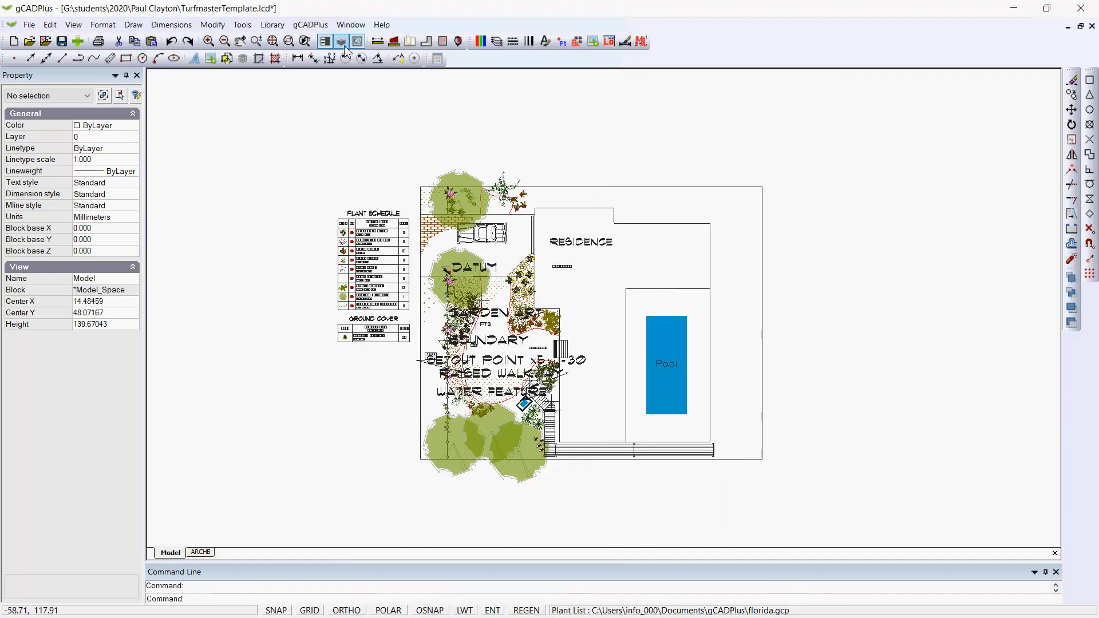
click(317, 27)
mouse_move(342, 41)
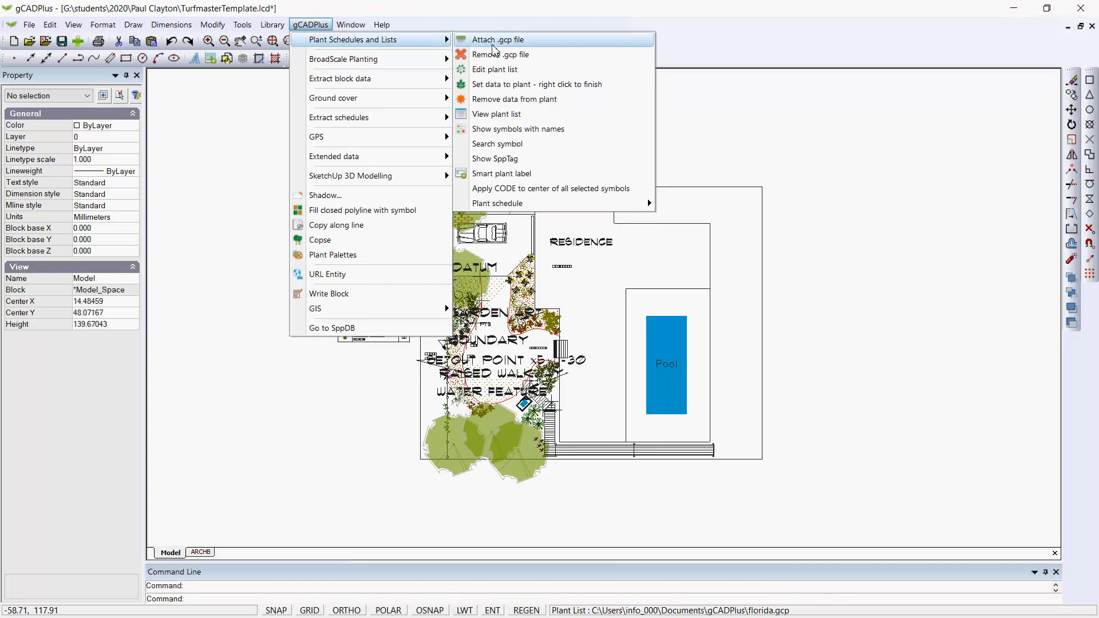
click(504, 70)
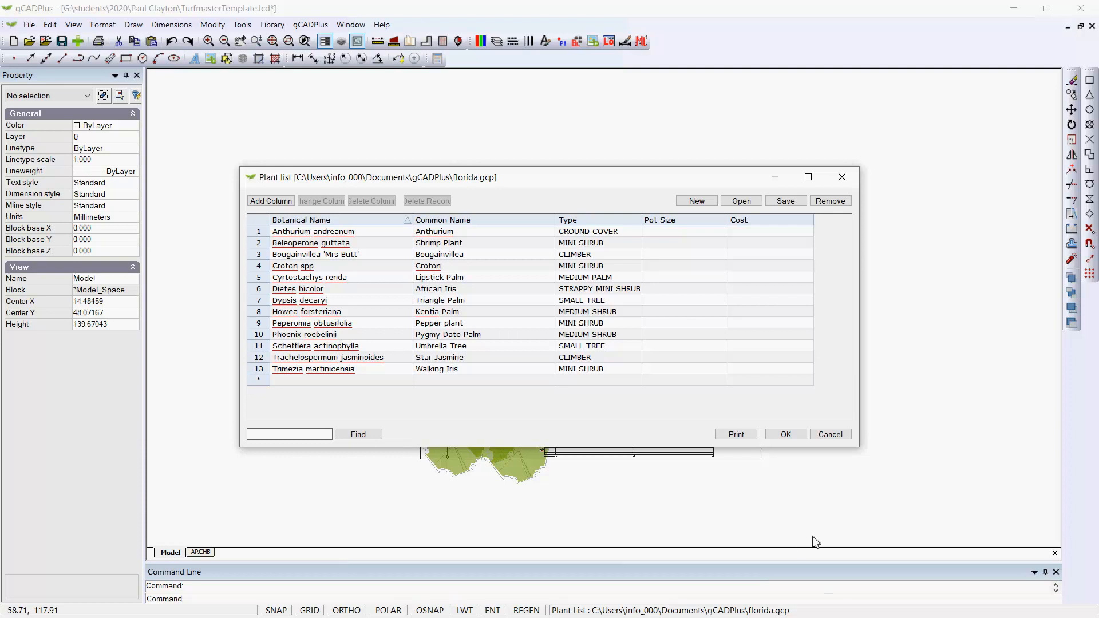
click(830, 434)
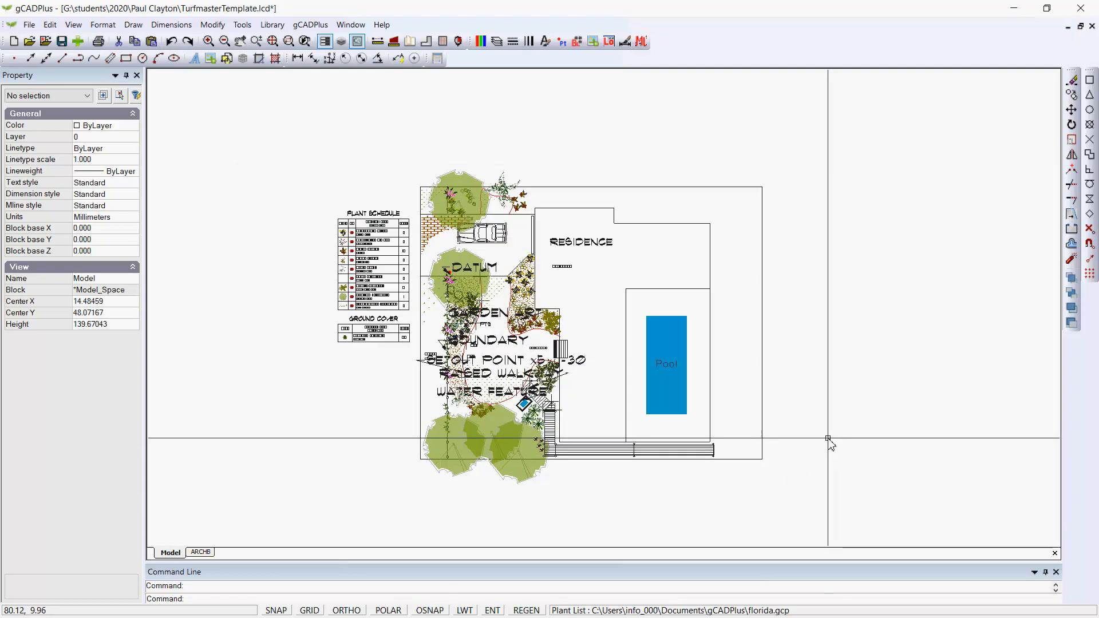
Delete the entire pasted plan from model space and save the empty template to the Desktop as TurfmasterTemplate.lcd.
click(824, 504)
click(310, 137)
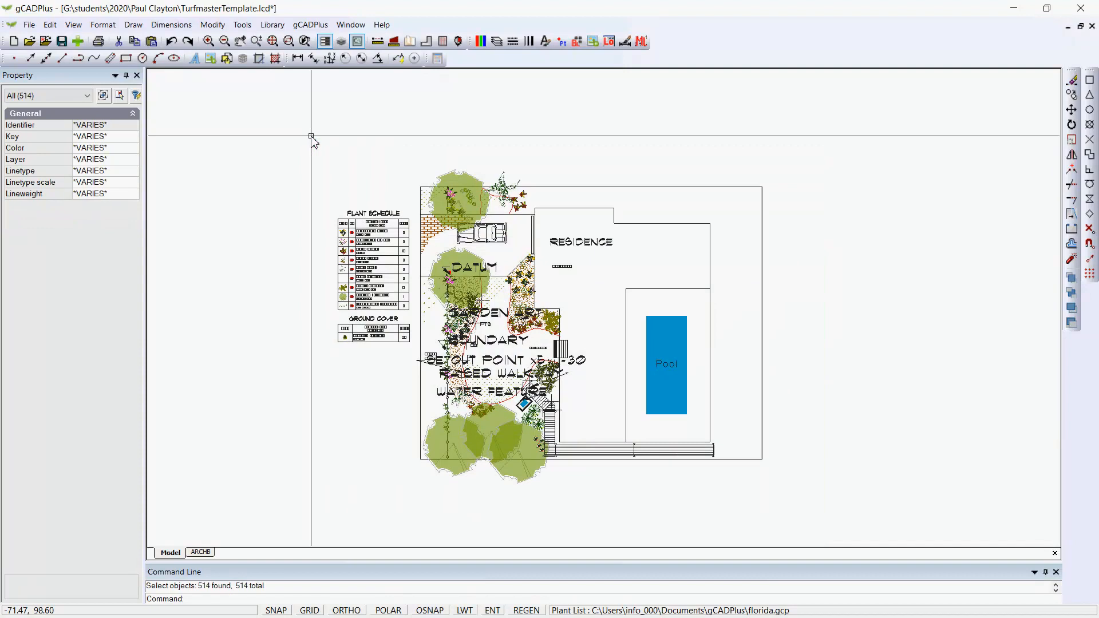
key(Delete)
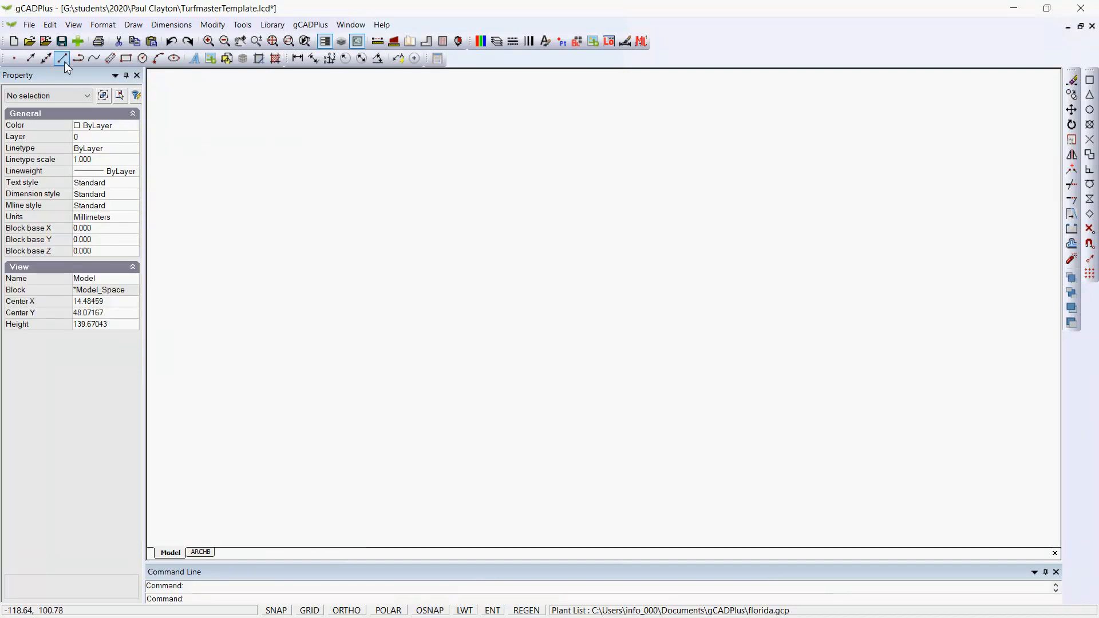
click(62, 41)
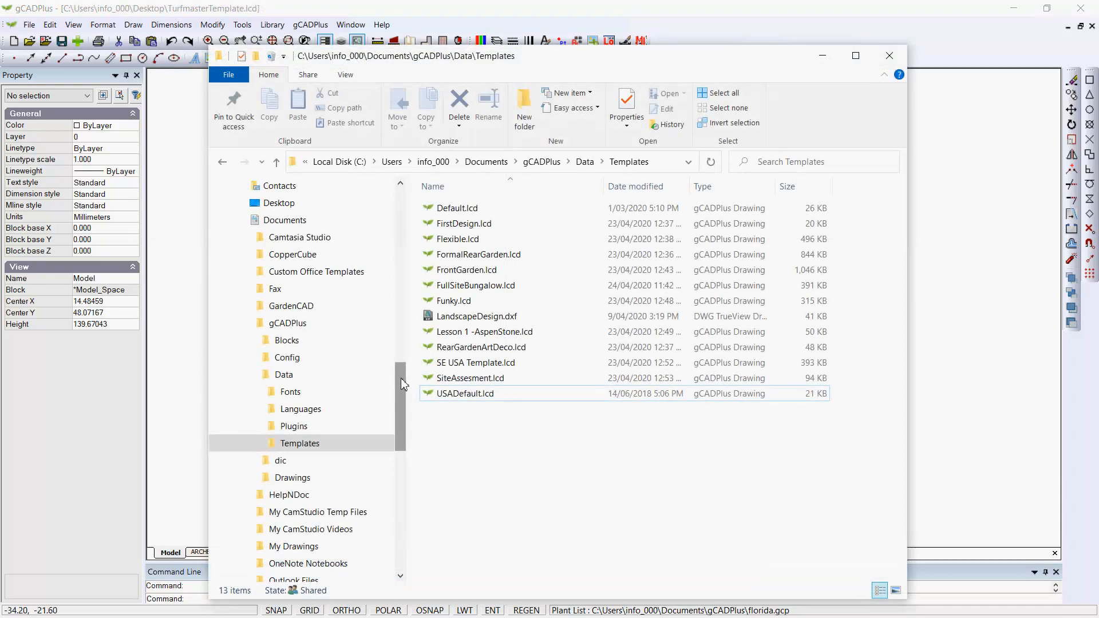
In File Explorer, copy TurfmasterTemplate.lcd from the Desktop folder and open the Templates folder under Documents\gCADPlus\Data.
click(279, 204)
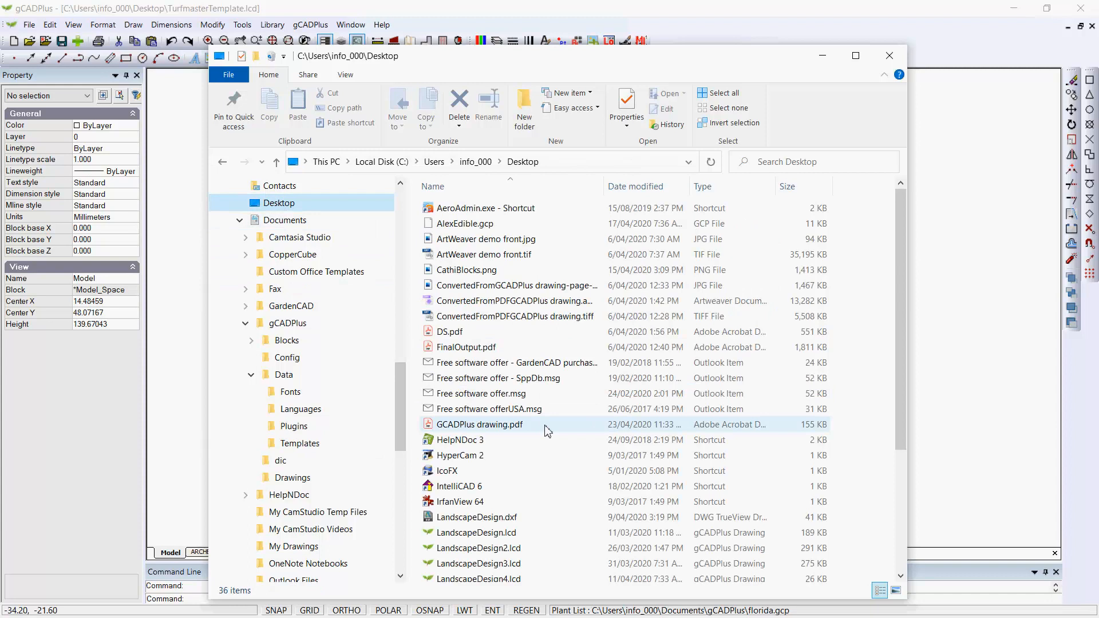
scroll(548, 431, down, 3)
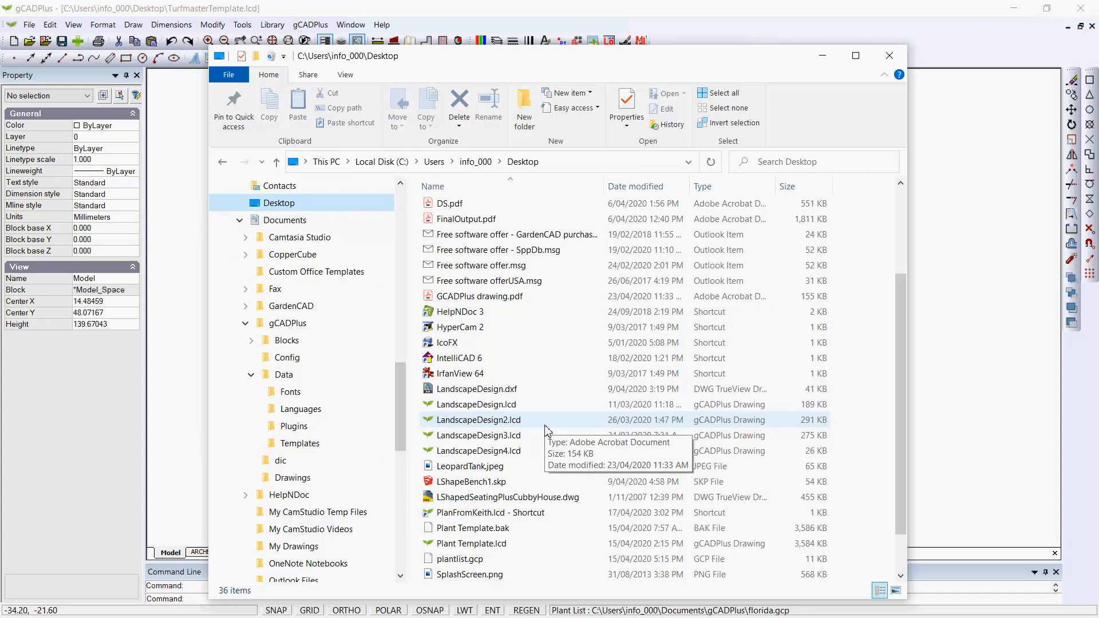
scroll(548, 431, down, 1)
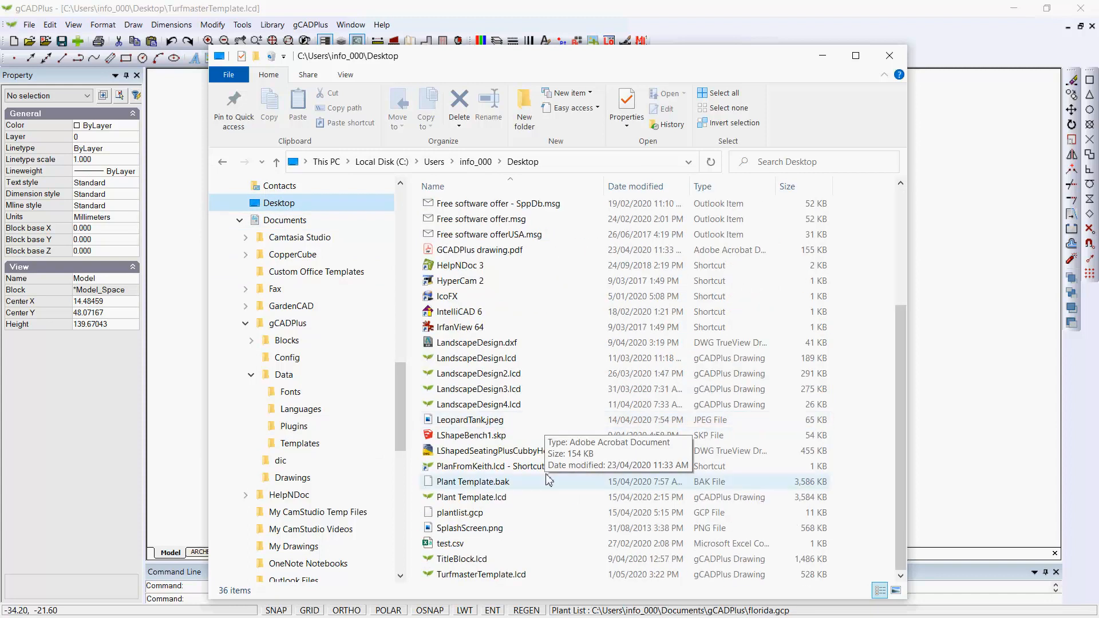
click(503, 576)
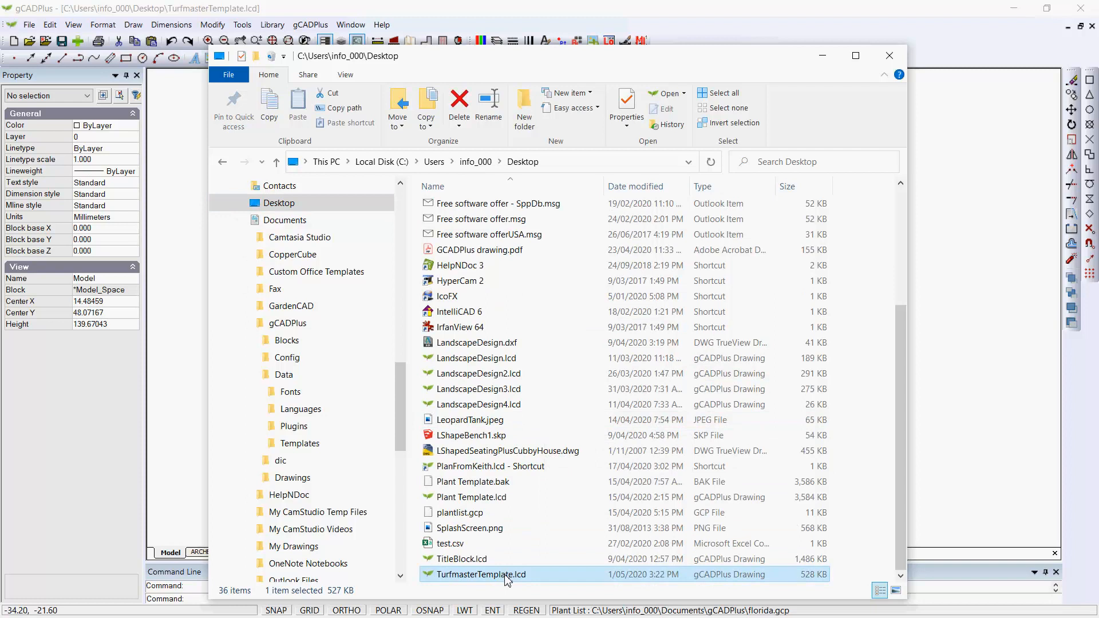
right_click(507, 578)
click(389, 489)
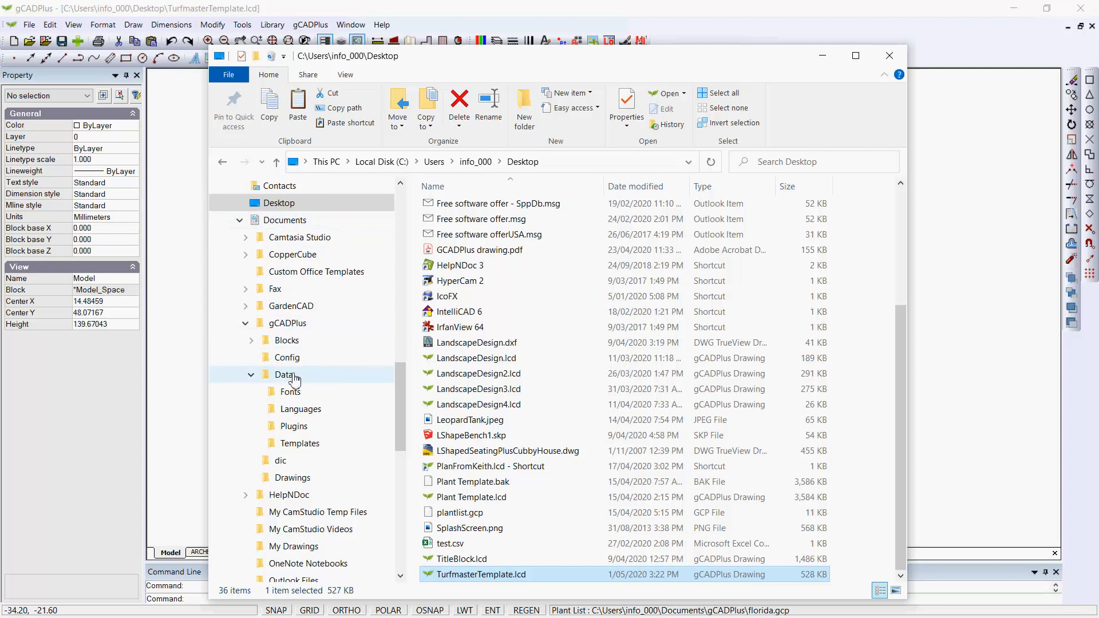
click(298, 446)
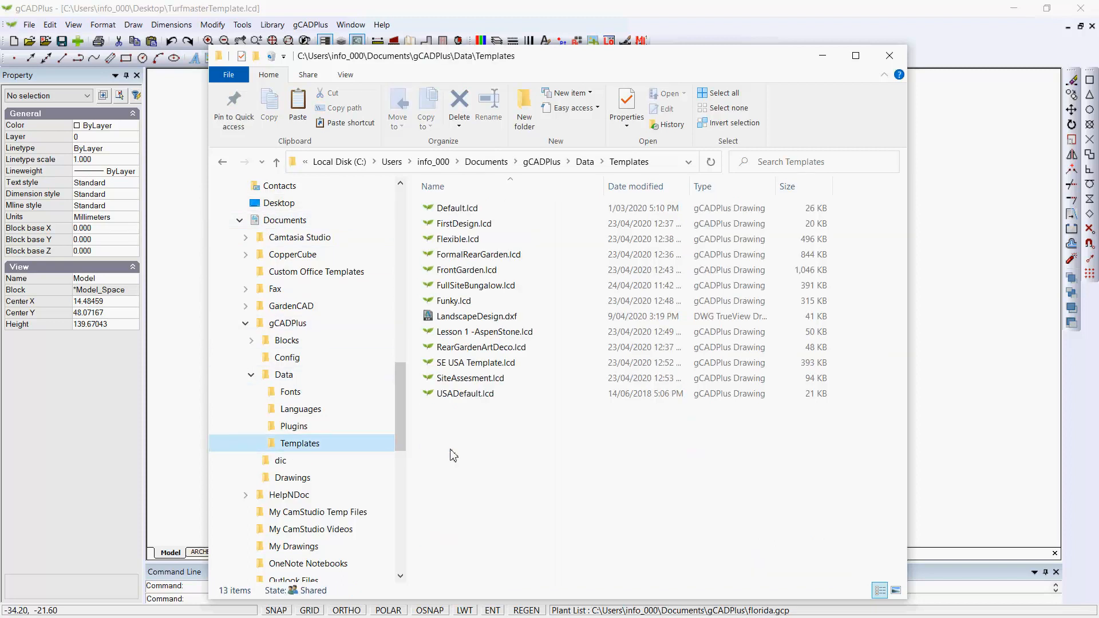
Try to paste TurfmasterTemplate.lcd into the Templates folder while it is still open in gCADPlus.
right_click(476, 444)
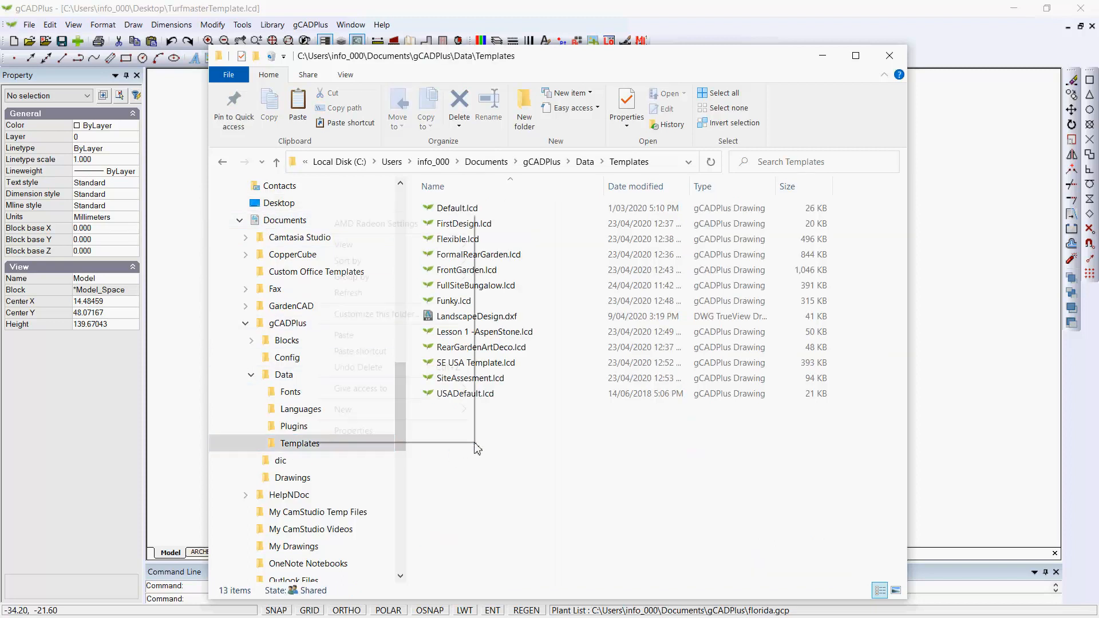
click(346, 336)
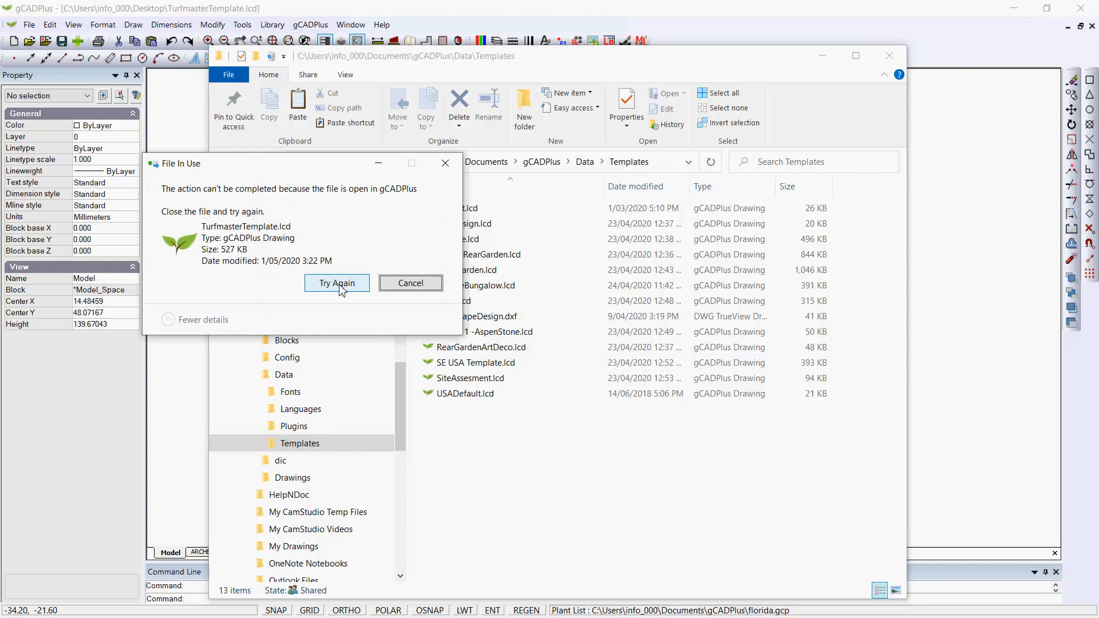
click(420, 285)
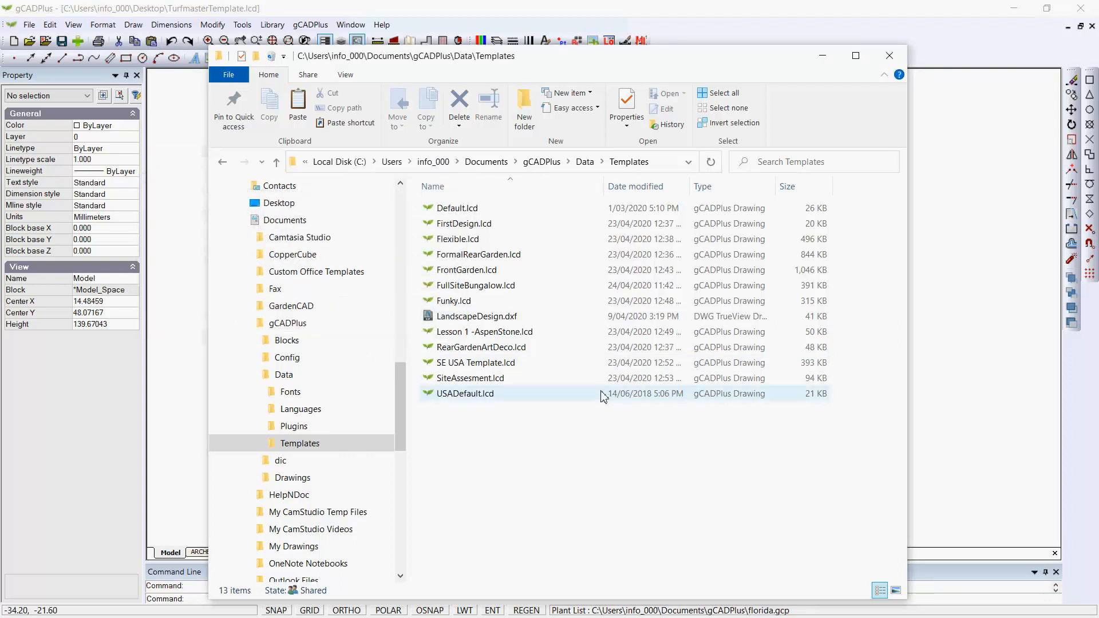
Switch to gCADPlus and close TurfmasterTemplate.lcd and Florida.lcd, discarding the changes to Florida.lcd.
click(936, 502)
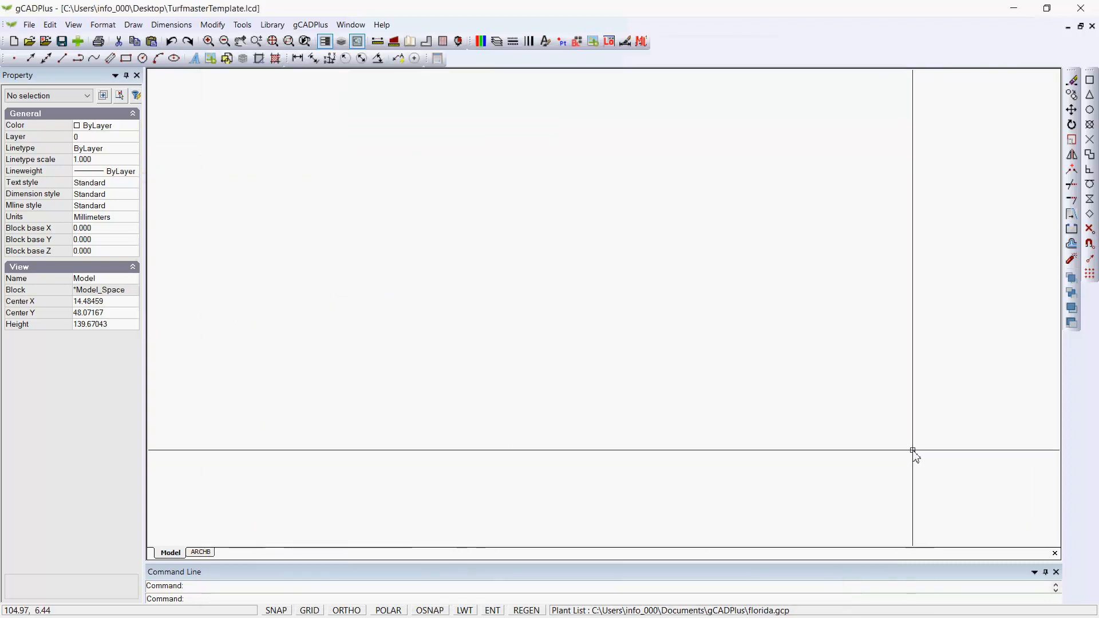
click(27, 26)
click(53, 171)
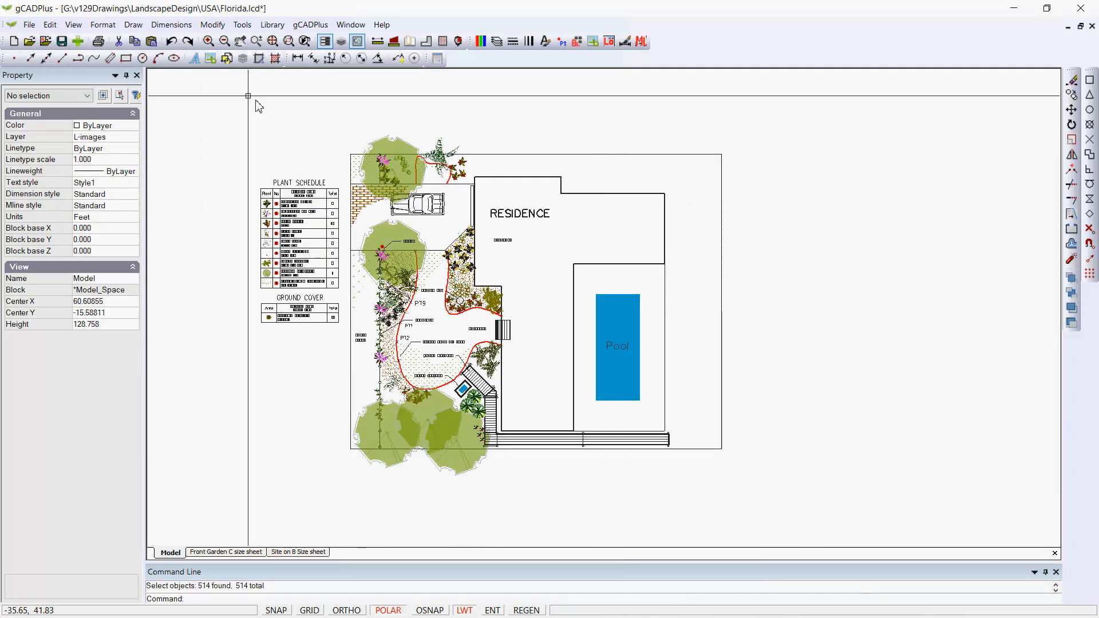
click(28, 24)
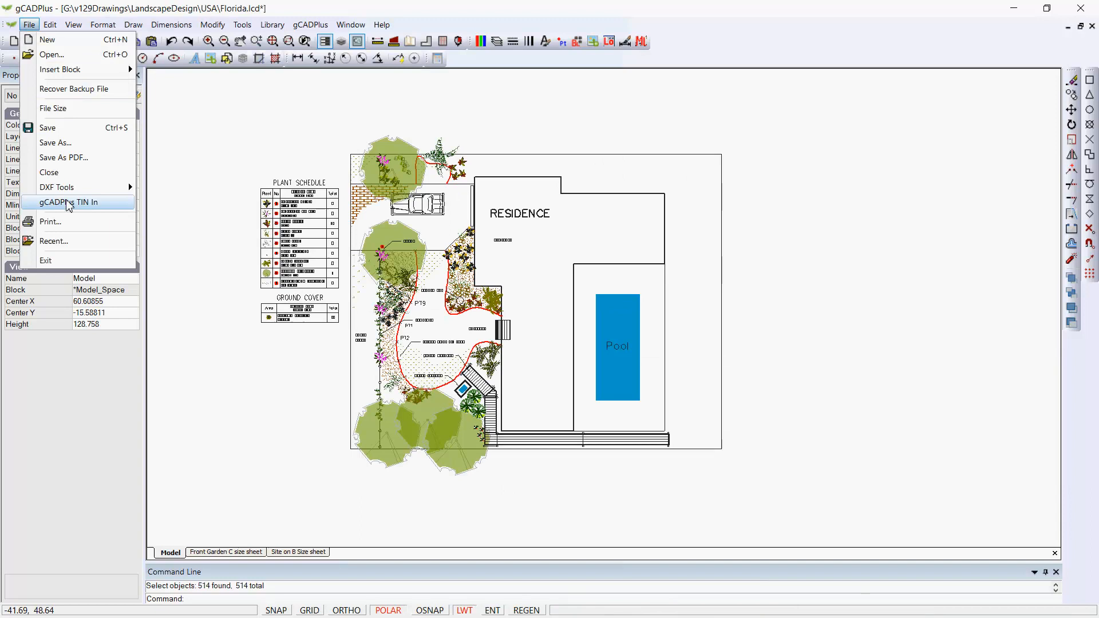
click(51, 172)
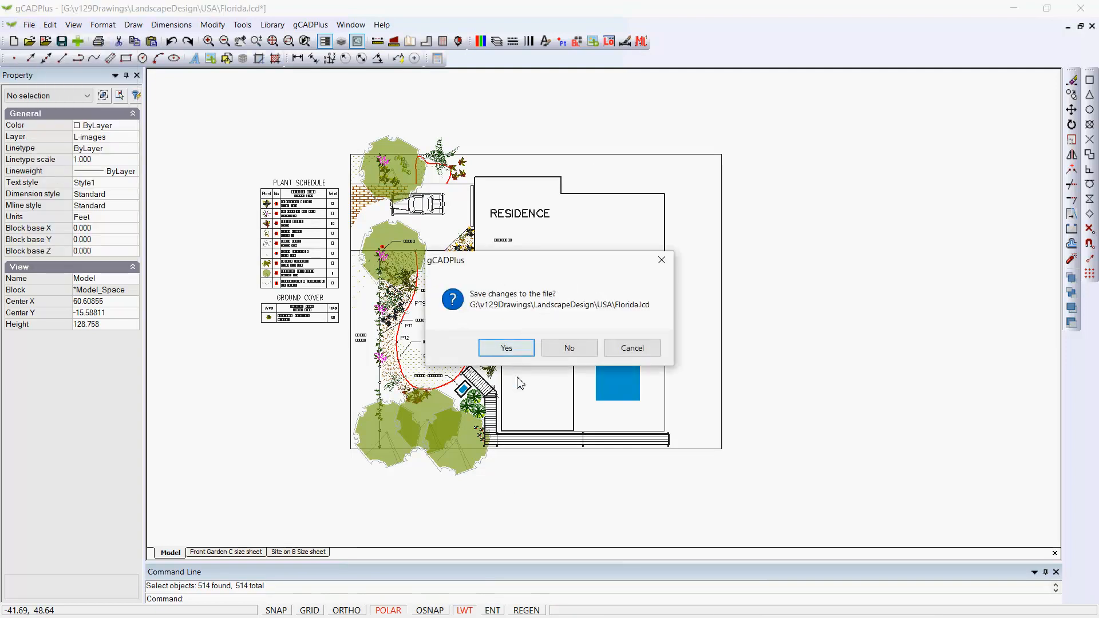
click(570, 348)
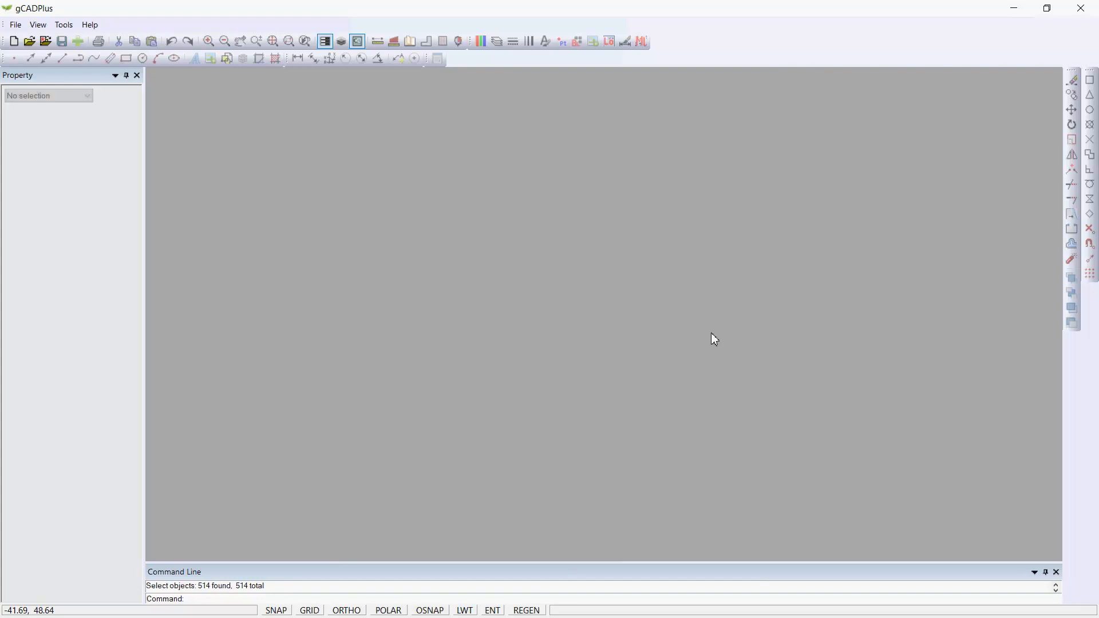
Return to File Explorer and paste TurfmasterTemplate.lcd into the gCADPlus Templates folder.
click(1016, 10)
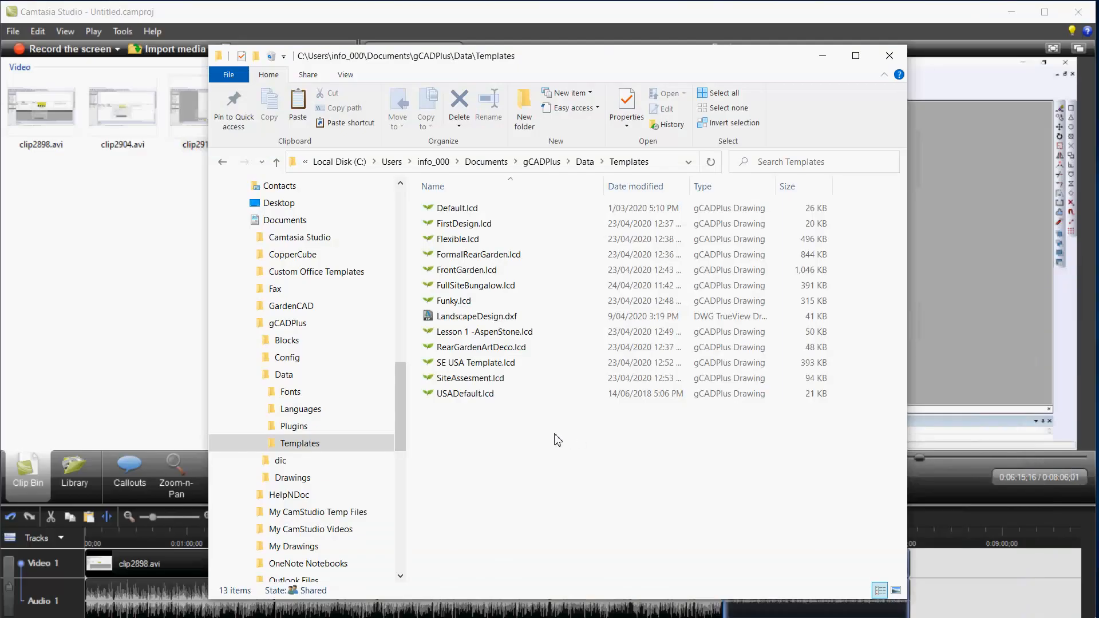
right_click(478, 452)
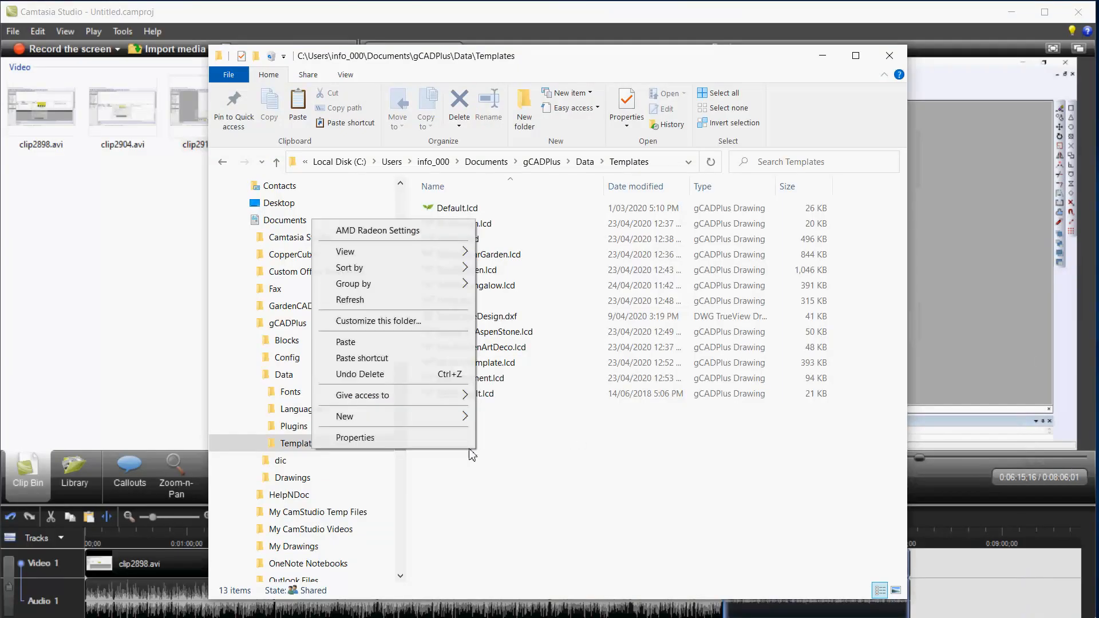
click(368, 342)
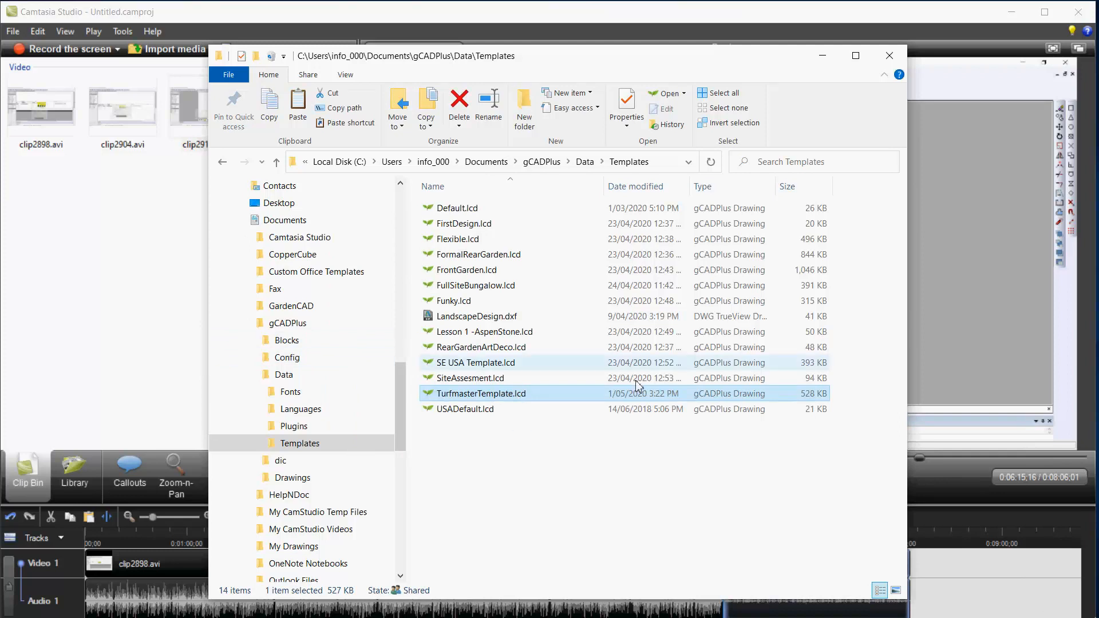
Minimize File Explorer and Camtasia Studio, switch to gCADPlus and start a new drawing from TurfmasterTemplate.lcd.
click(823, 55)
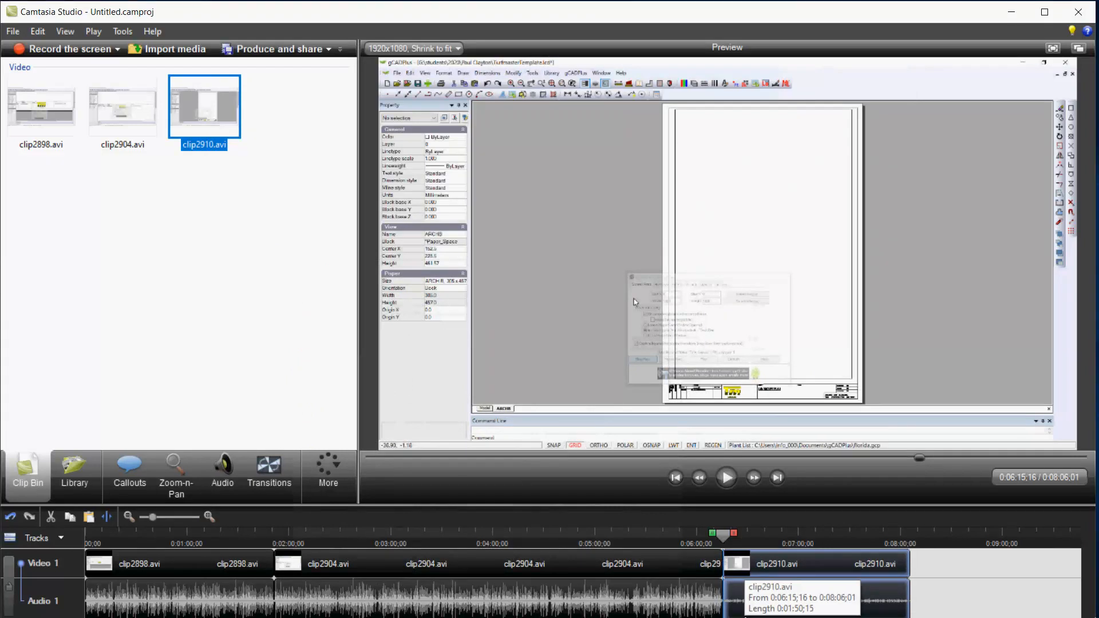
click(1012, 13)
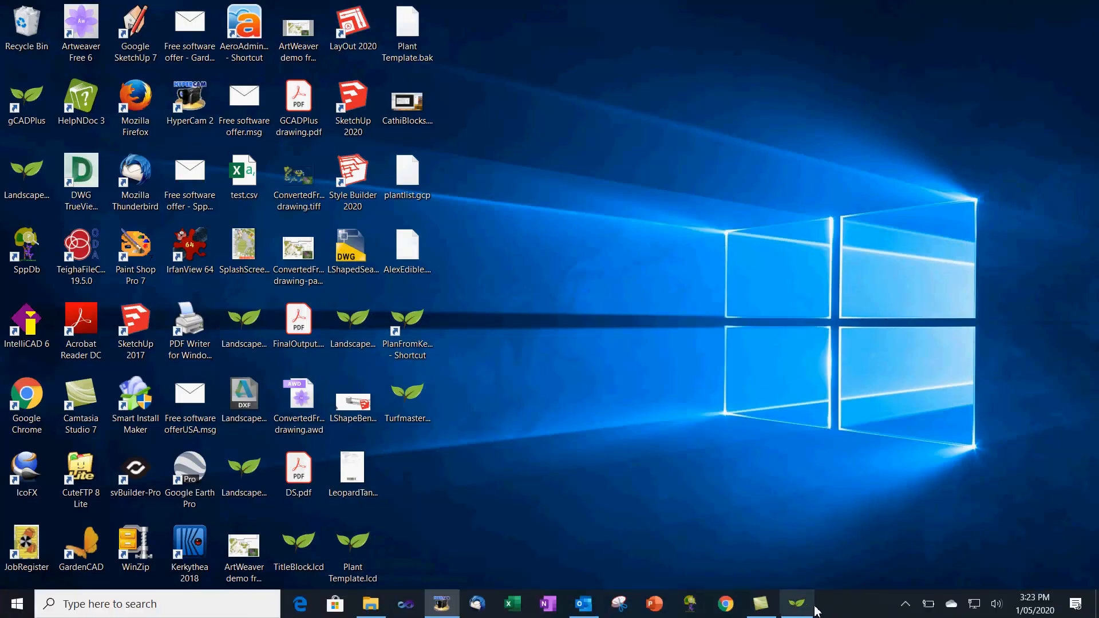
click(801, 605)
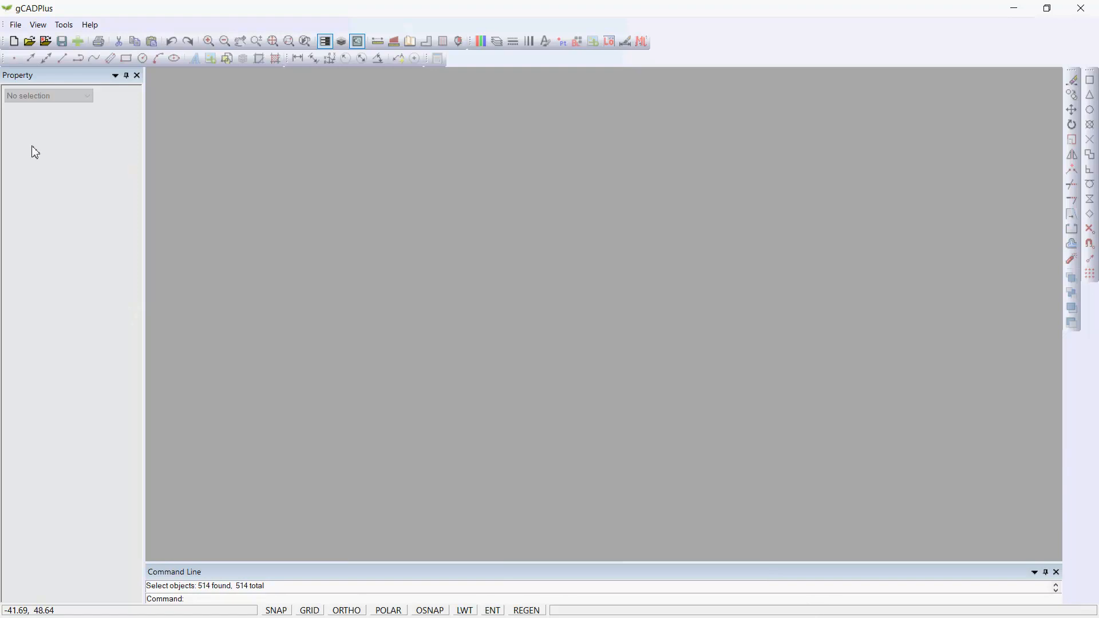
click(13, 41)
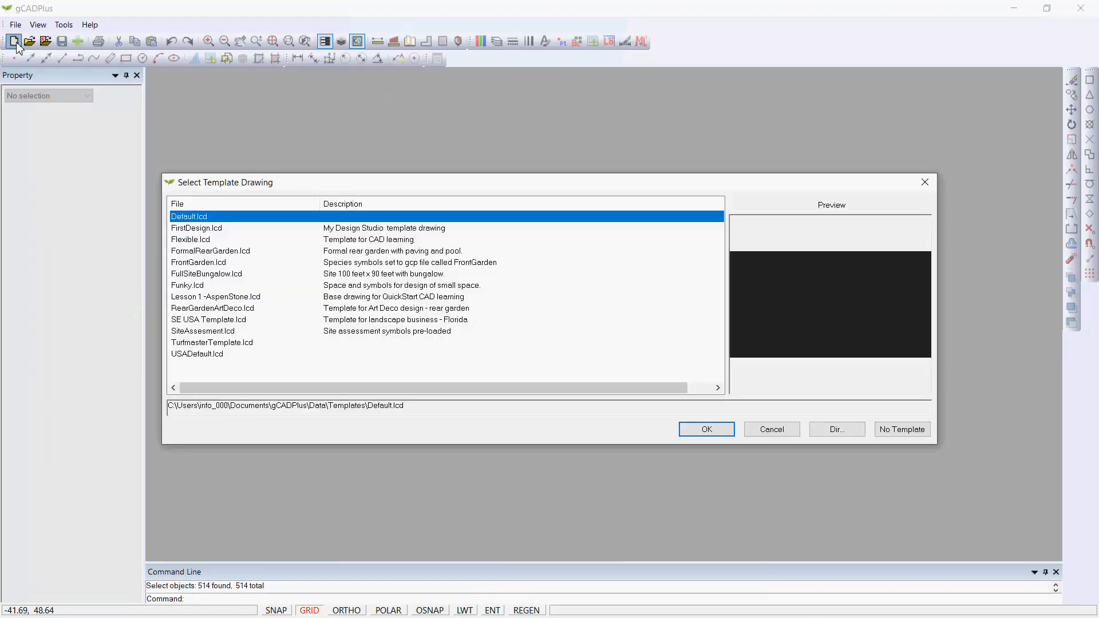
click(217, 342)
click(712, 430)
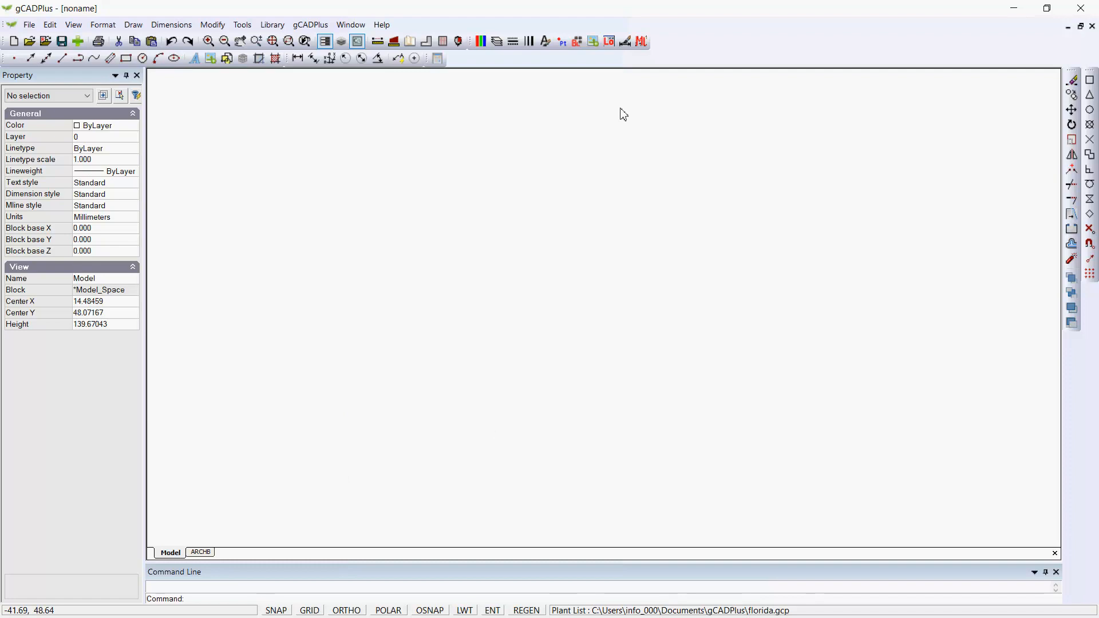
Examine the blocks stored in the new drawing, previewing them from PlantNumber6 back to Bguttatalutea3, and close the block list.
click(579, 45)
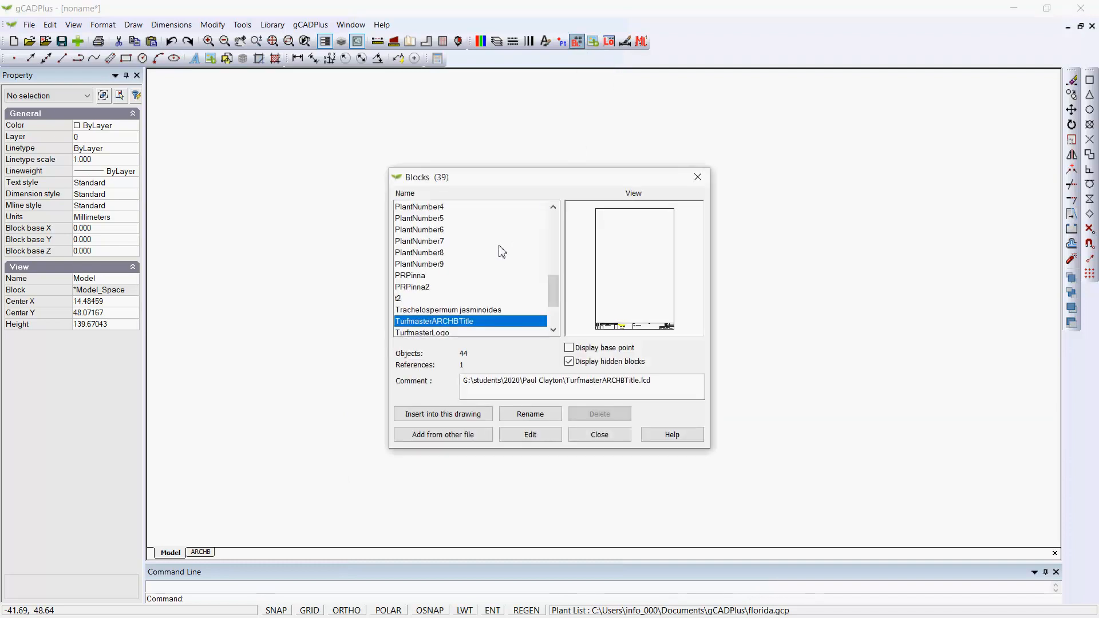
click(425, 231)
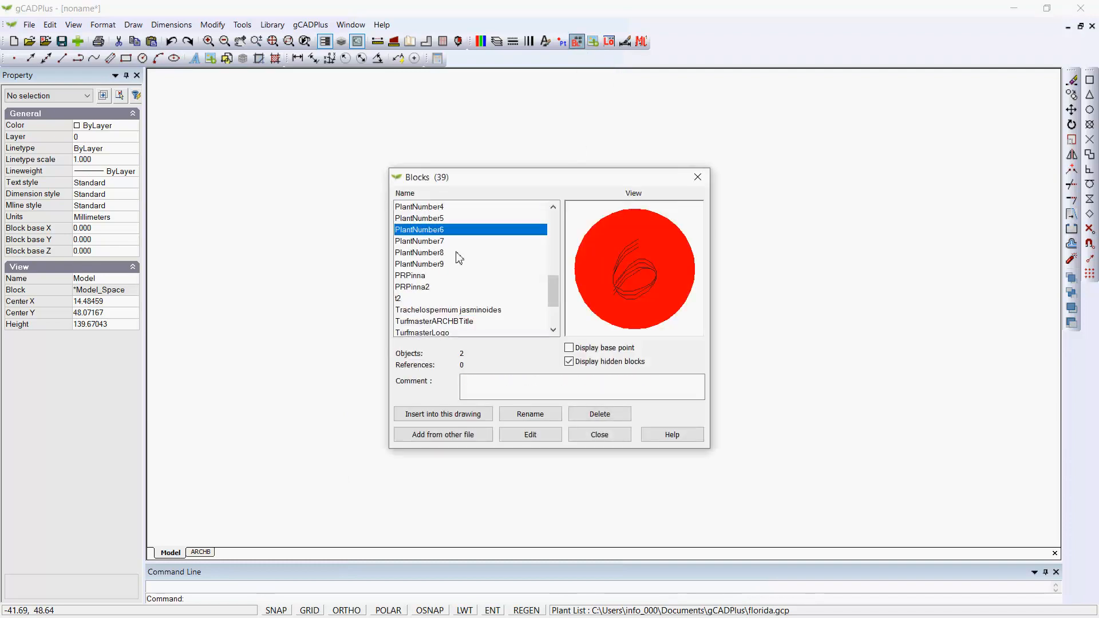
key(Up)
key(Up)
key(Up)
key(Up)
key(Up)
key(Up)
key(Up)
key(Up)
key(Up)
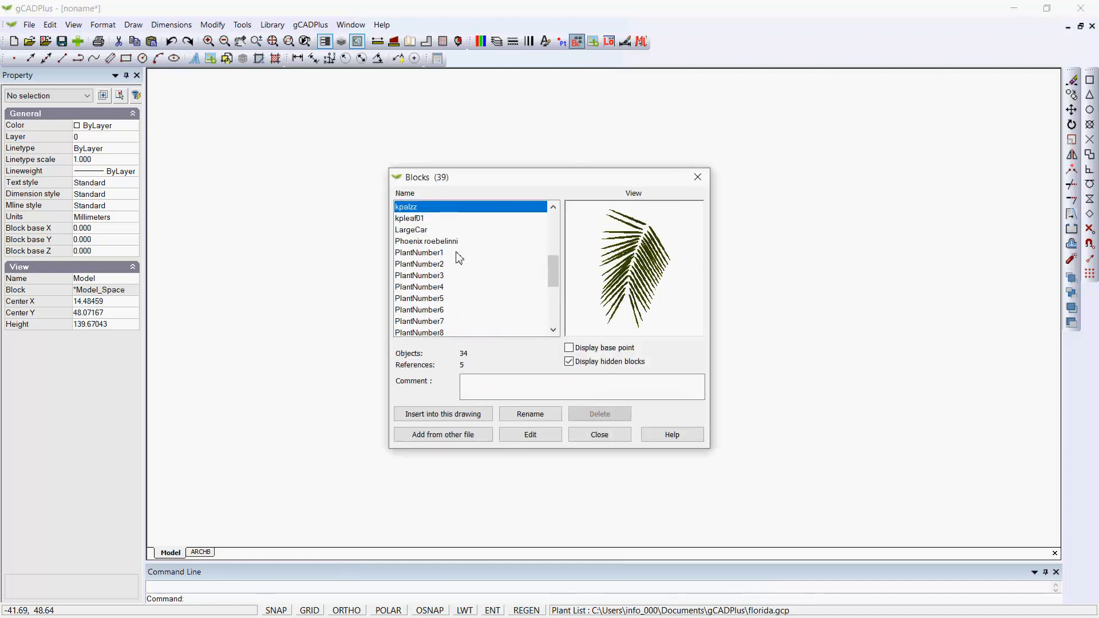
key(Up)
key(Up)
key(Up)
key(Up)
key(Up)
key(Up)
key(Up)
key(Up)
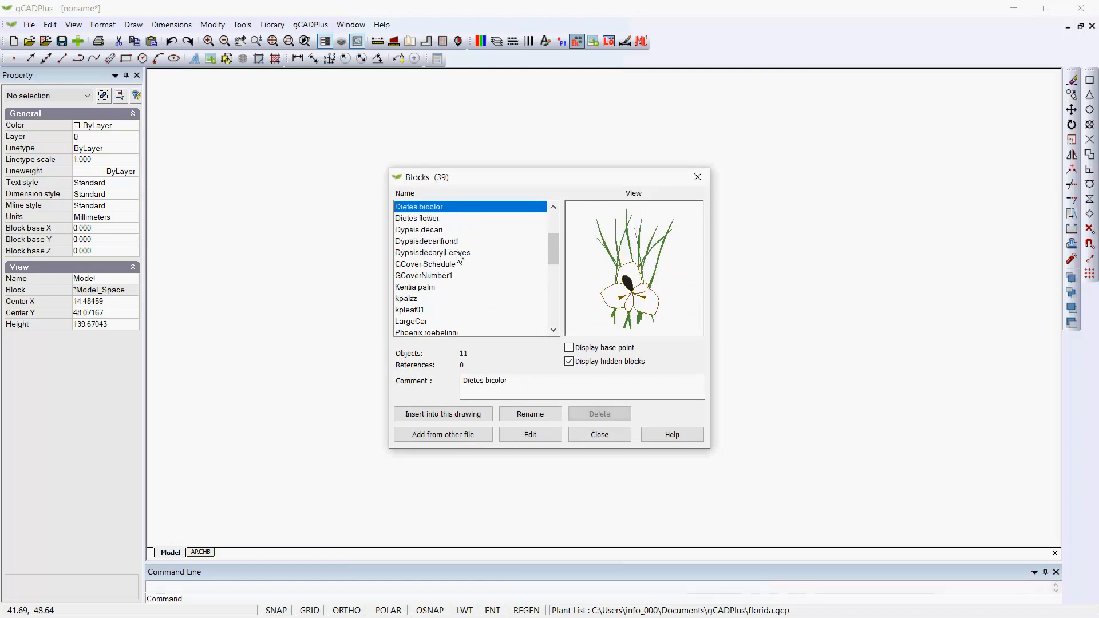
key(Up)
key(Up)
key(Up)
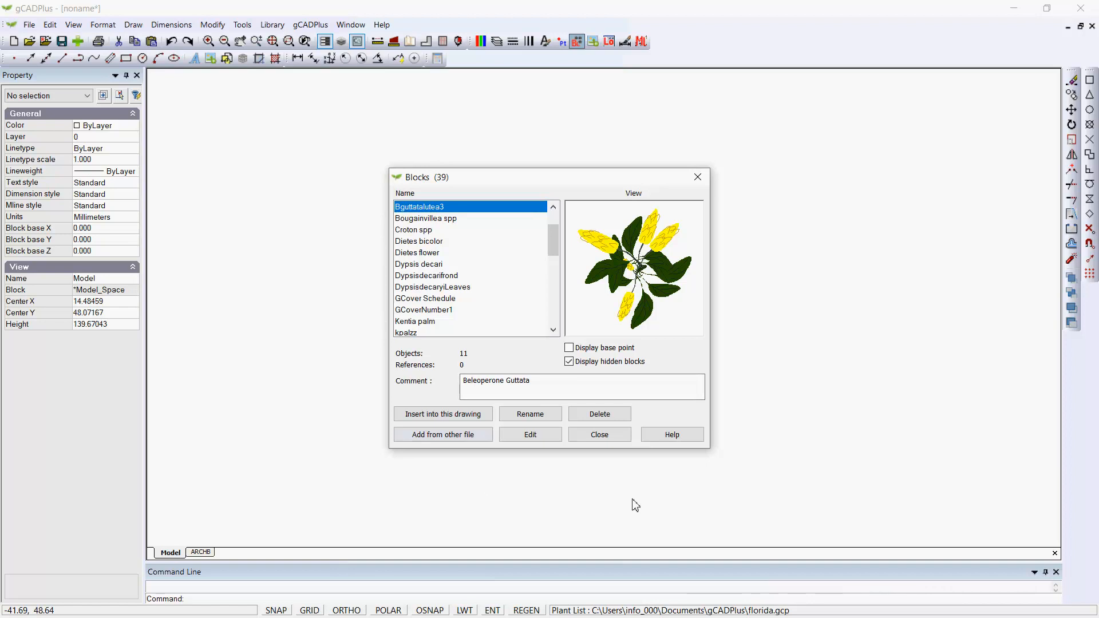
click(599, 435)
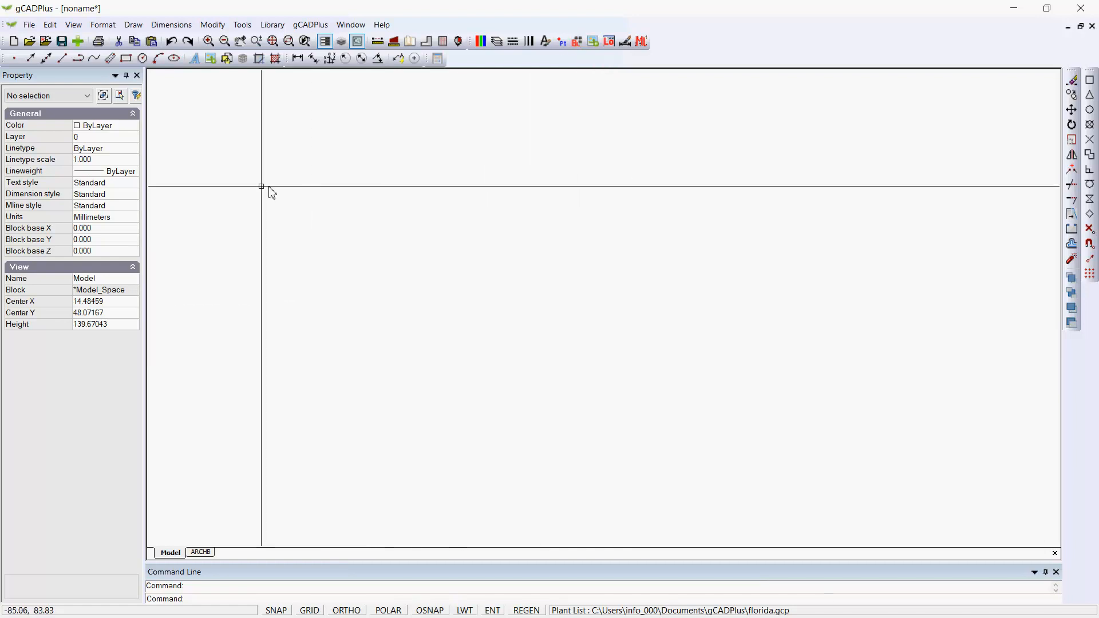
With polar tracking on, draw a stepped line of four connected horizontal and vertical segments in model space.
click(133, 26)
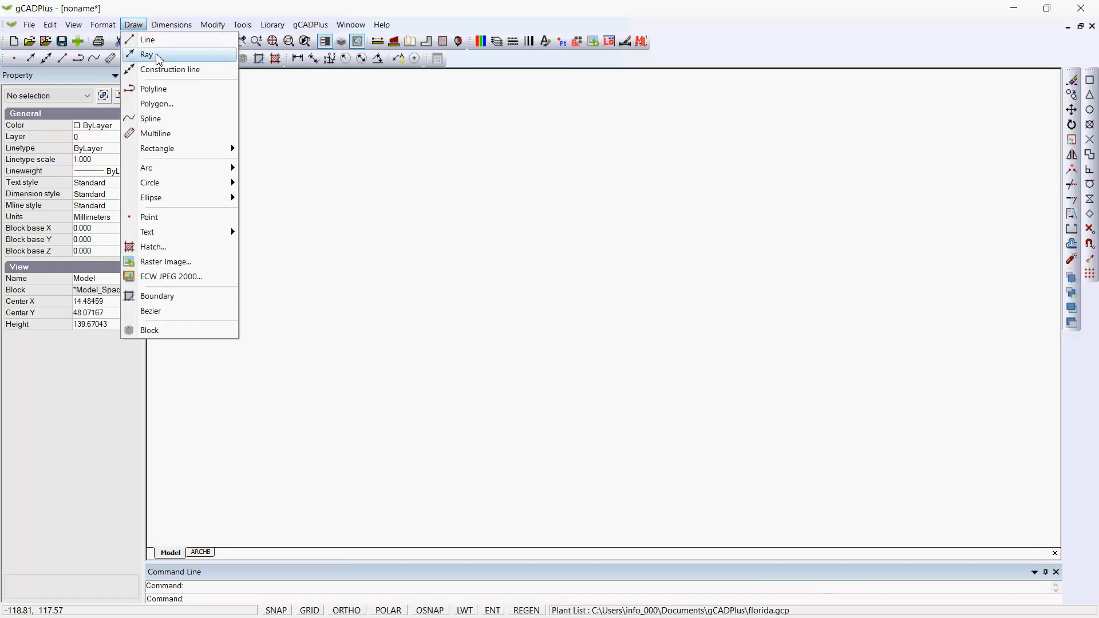
click(148, 40)
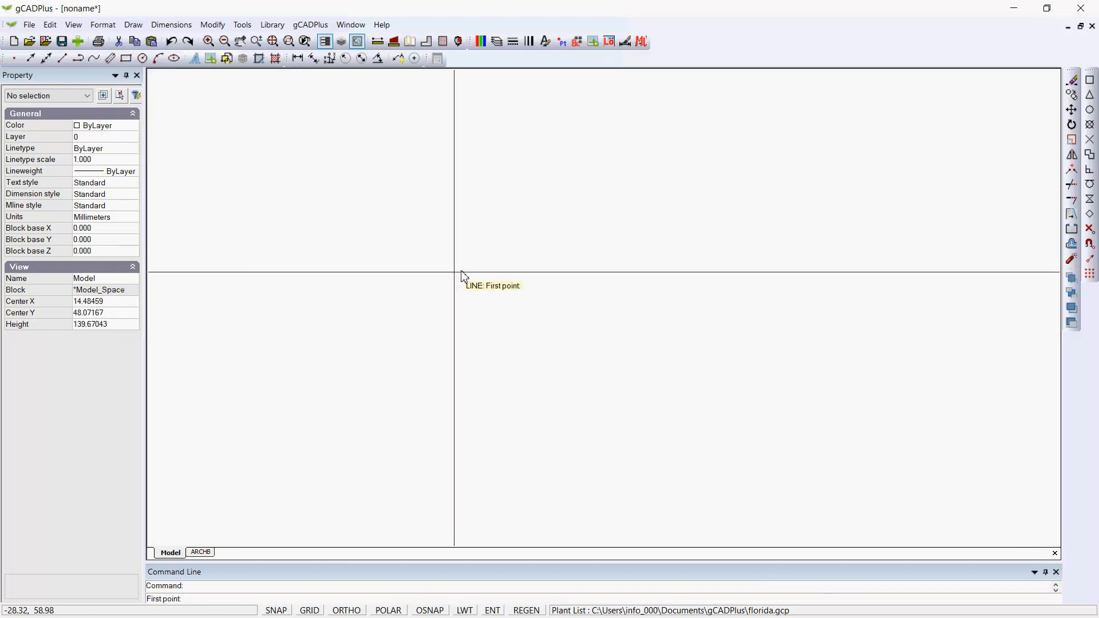
click(309, 260)
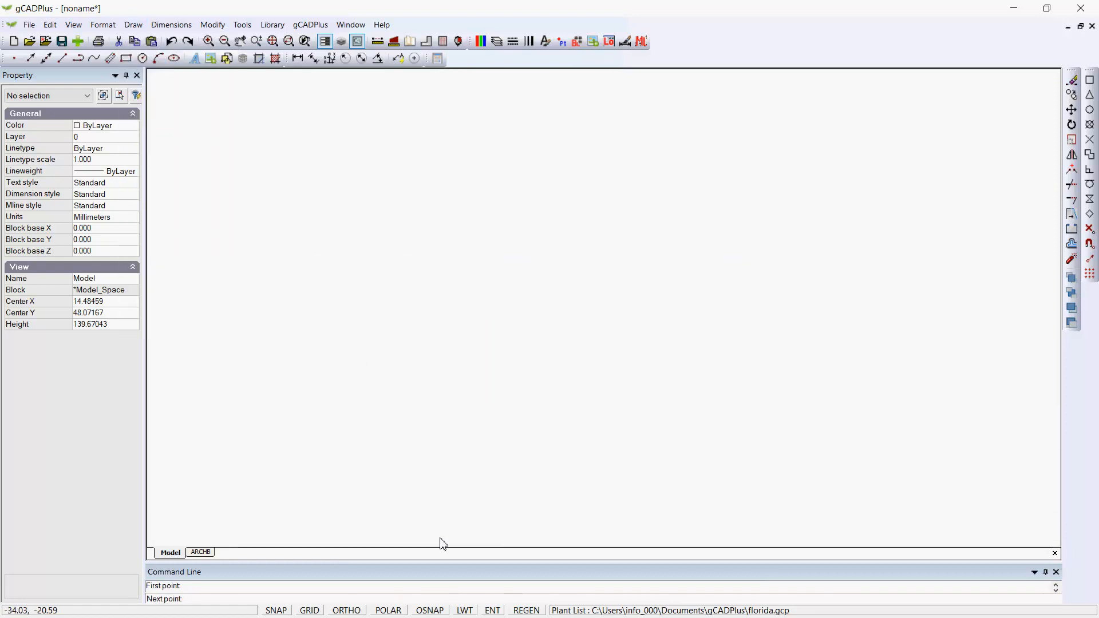
click(395, 610)
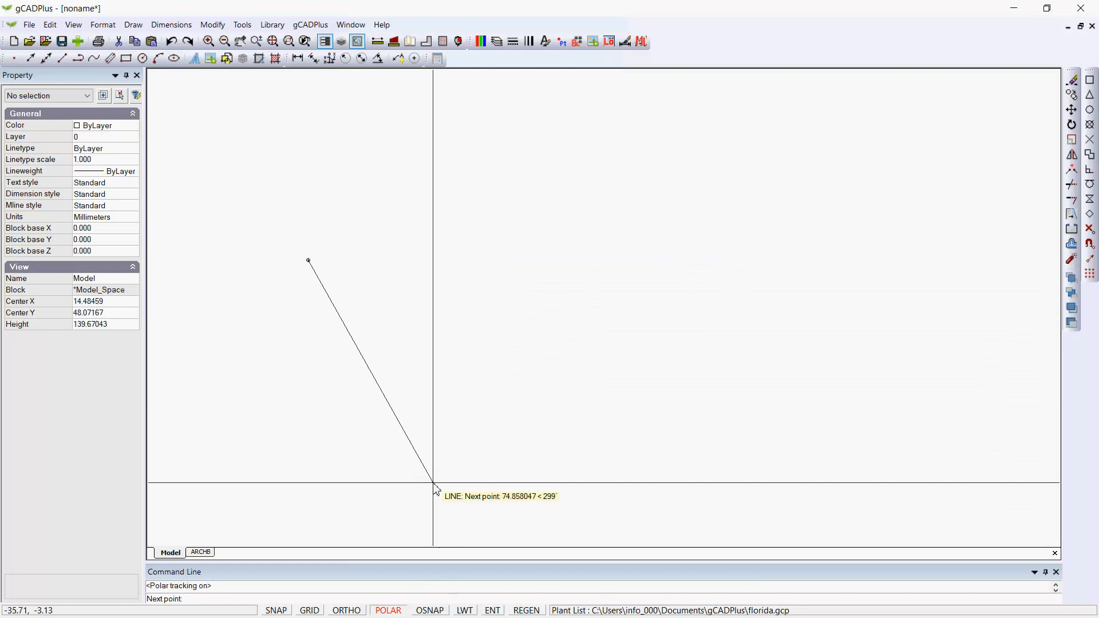
click(437, 260)
click(437, 303)
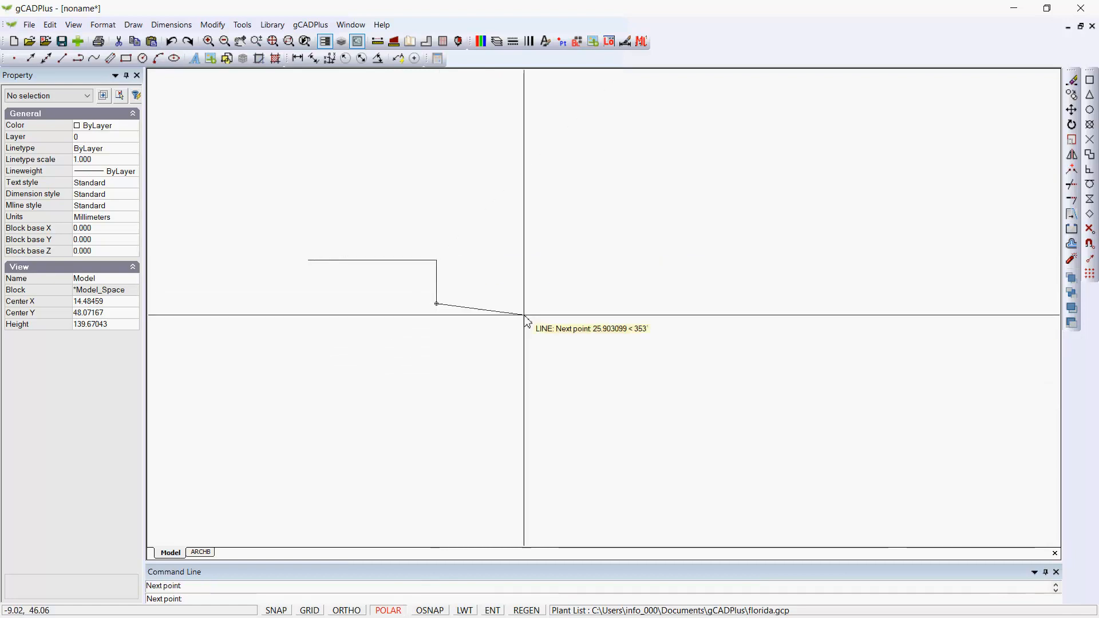
click(590, 303)
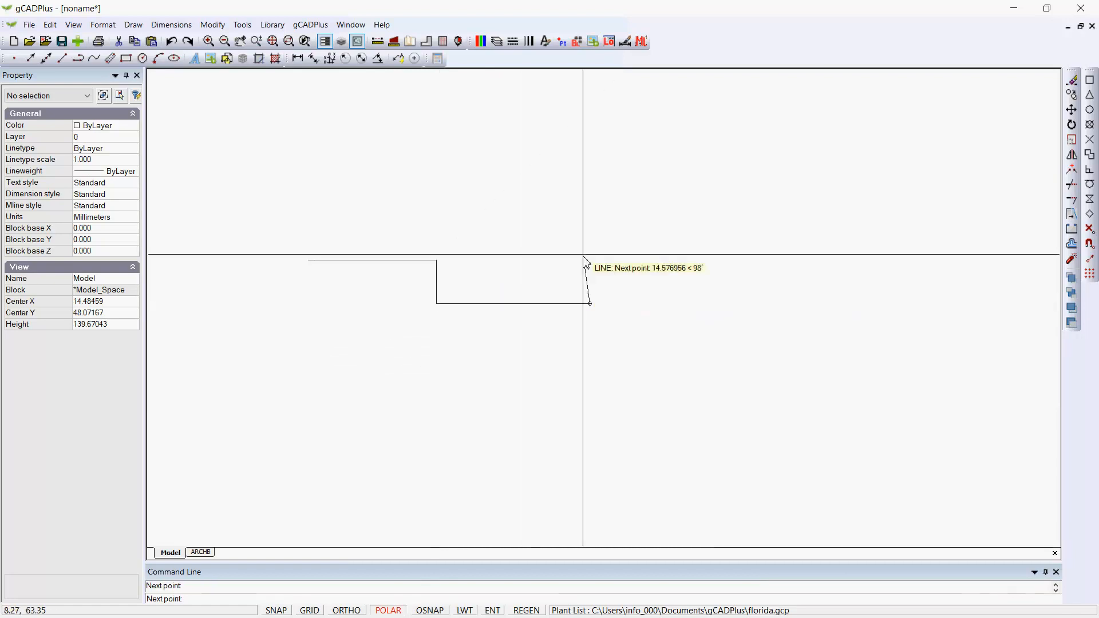
click(590, 202)
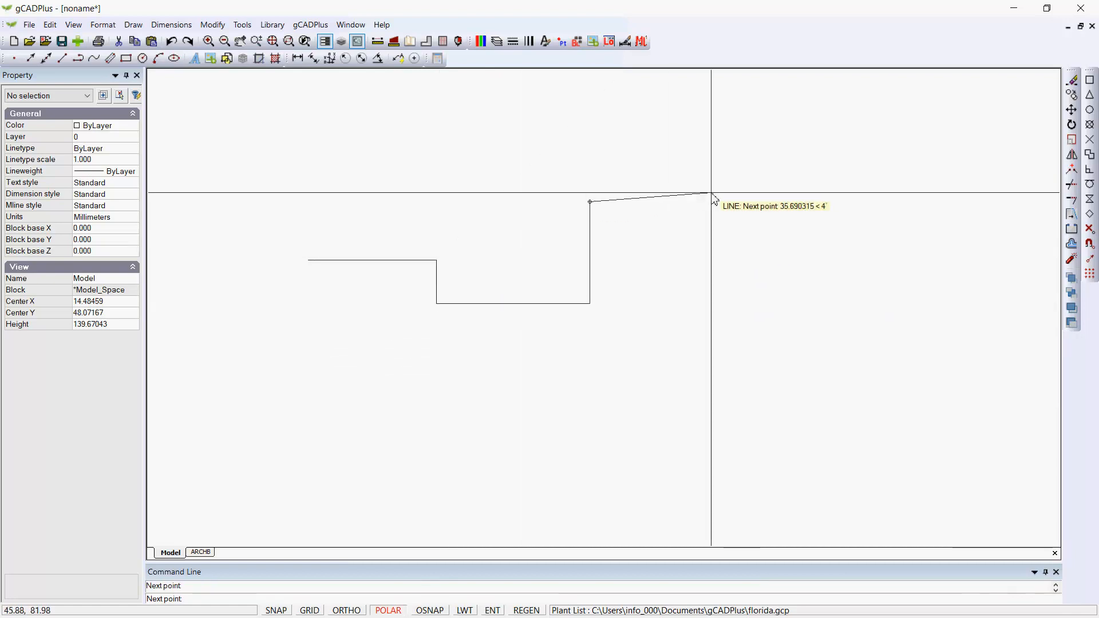
right_click(754, 209)
click(768, 210)
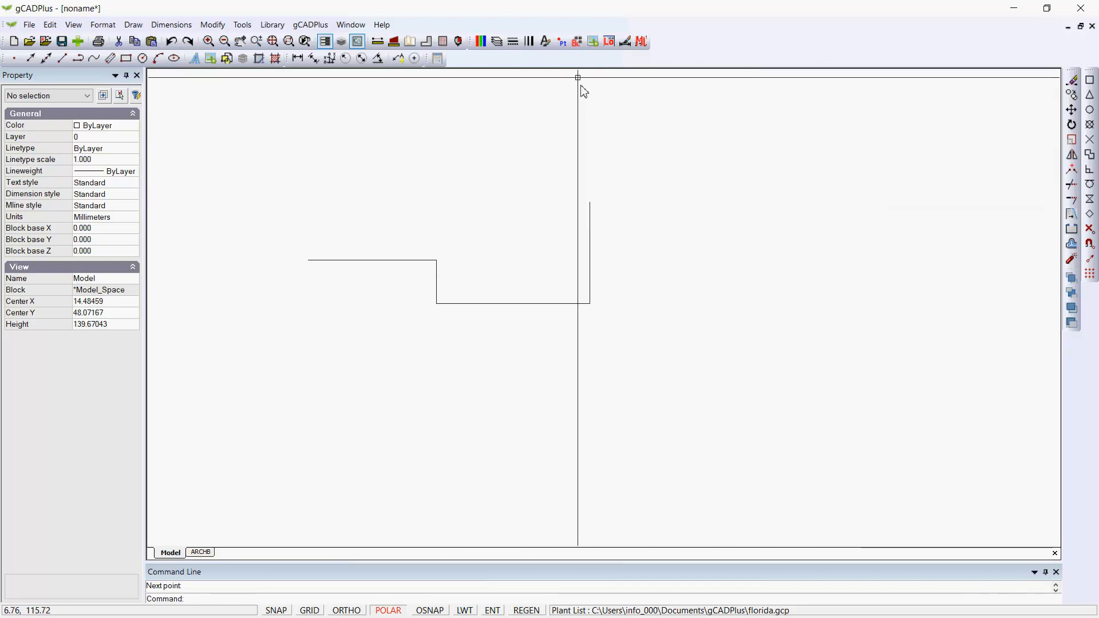
Insert the Bguttatalutea3 block at uniform scale 1.0 and rotation 0.0, just to the right of the stepped line.
click(579, 49)
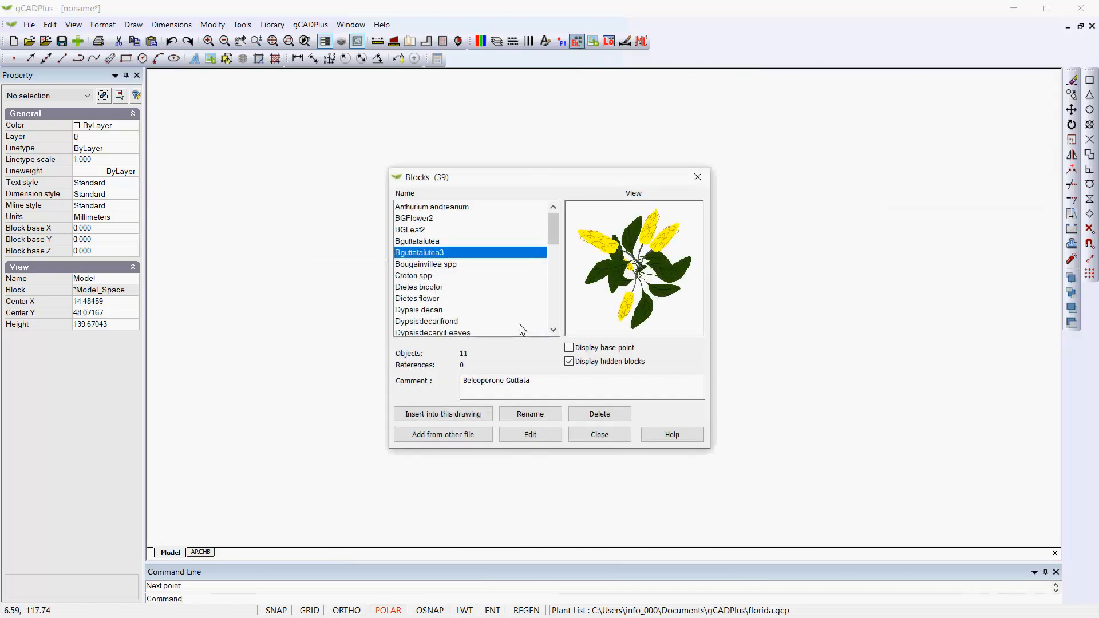
click(447, 414)
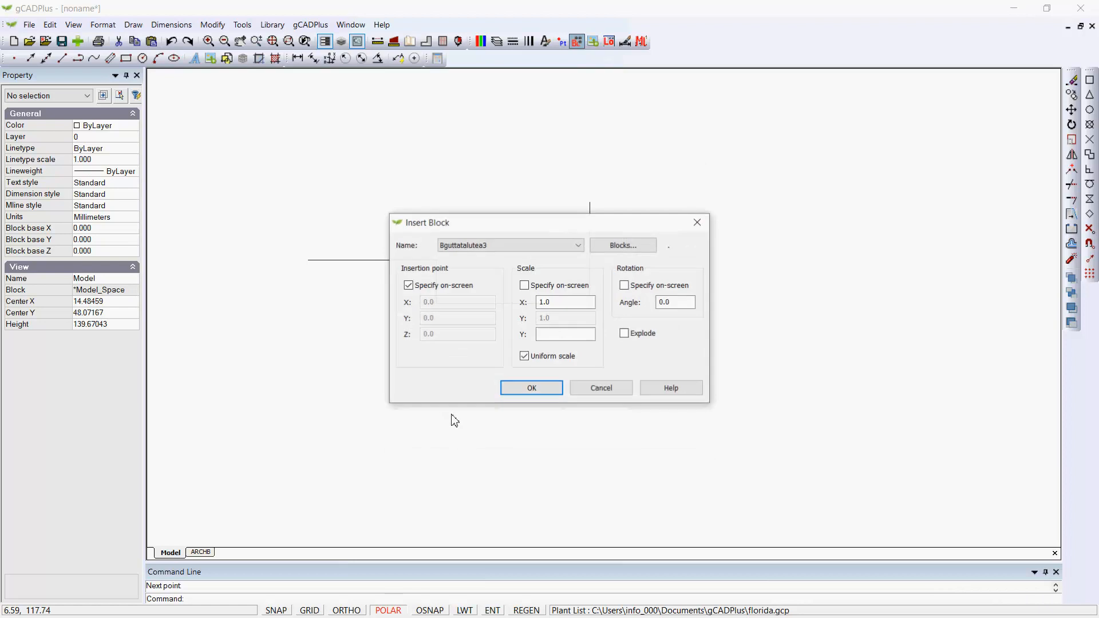
click(531, 388)
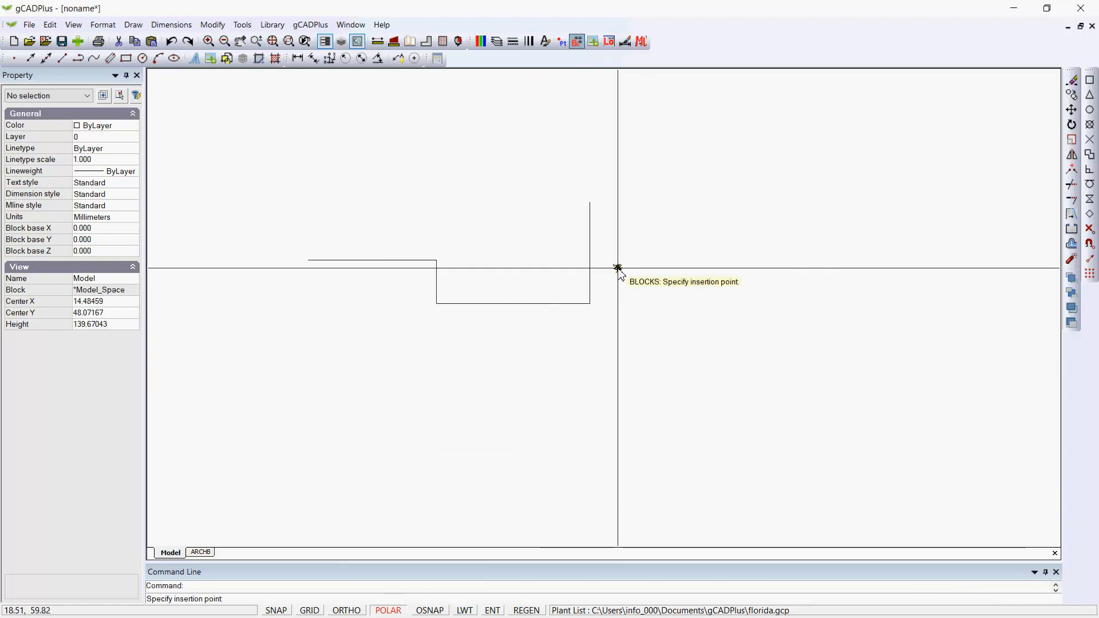
click(641, 281)
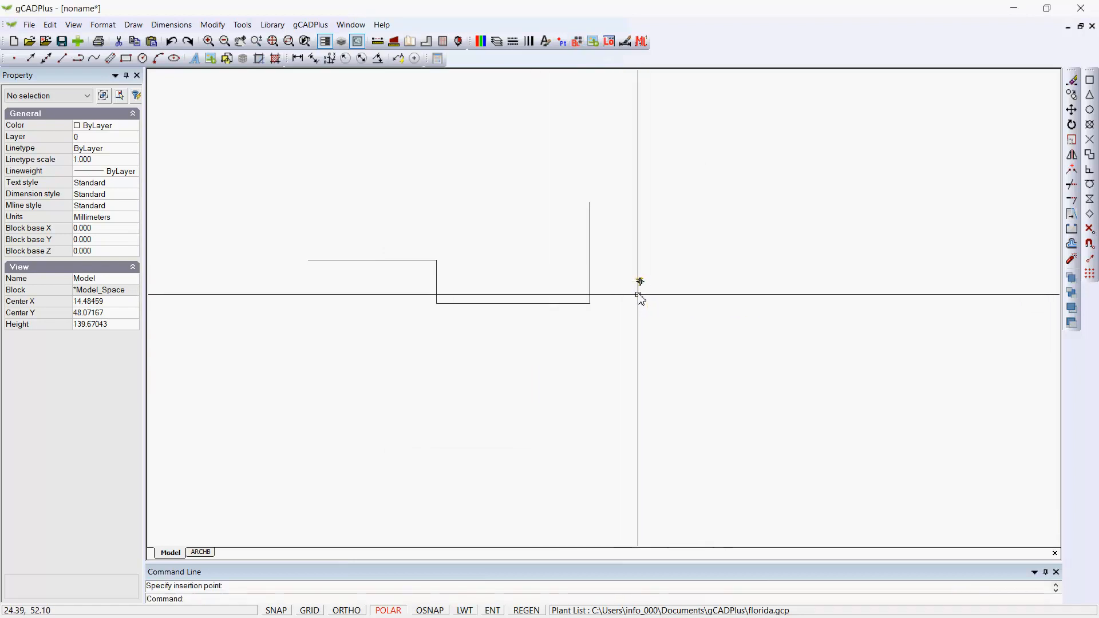
Copy the Bguttatalutea3 plant from its centre to three points in a loose column below it, and clear the selection.
scroll(641, 281, up, 6)
click(609, 252)
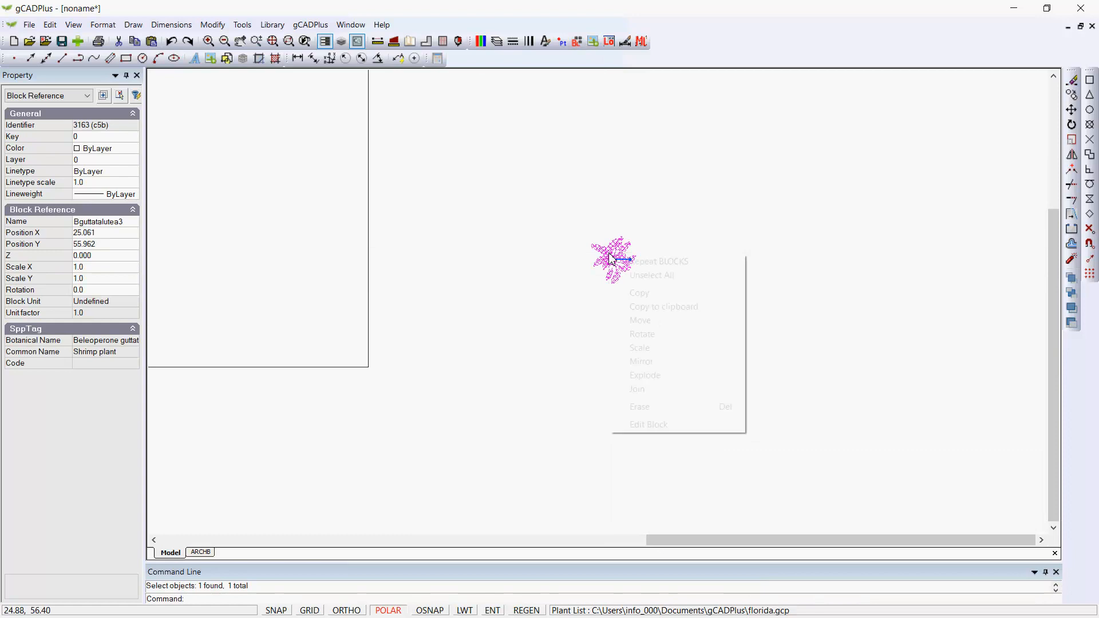
right_click(612, 252)
click(640, 289)
click(611, 260)
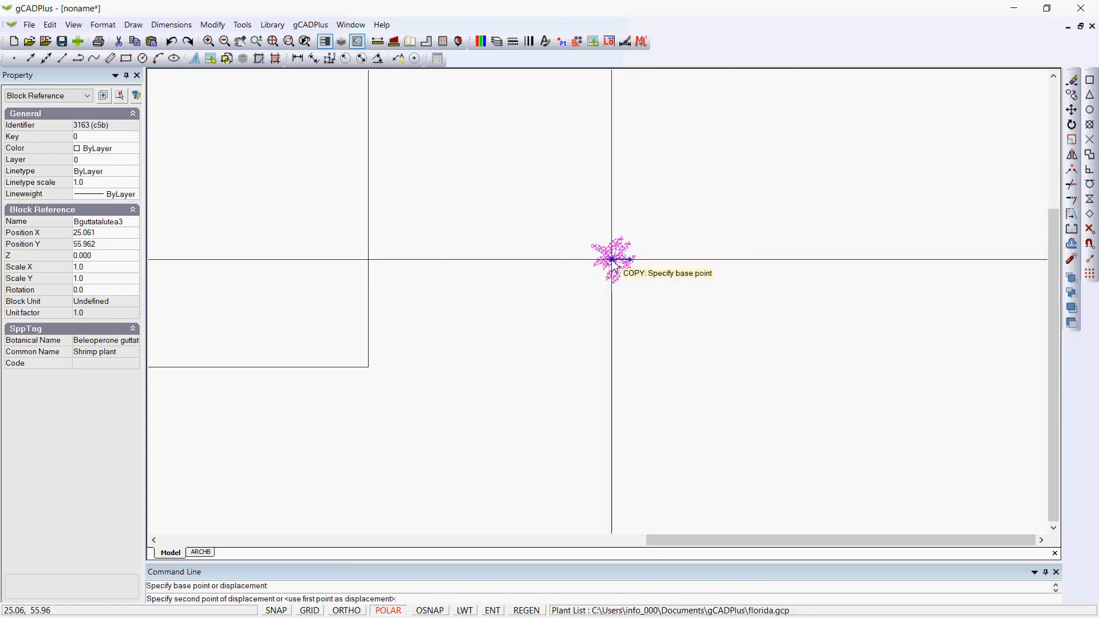
click(654, 276)
click(632, 315)
click(611, 365)
right_click(613, 371)
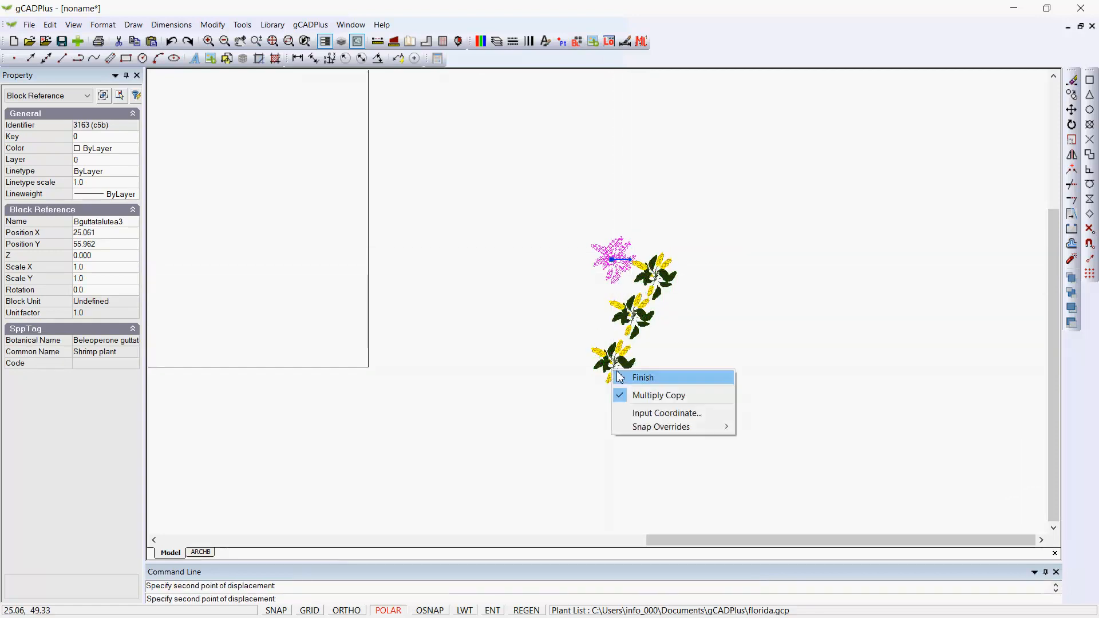
click(642, 377)
right_click(506, 427)
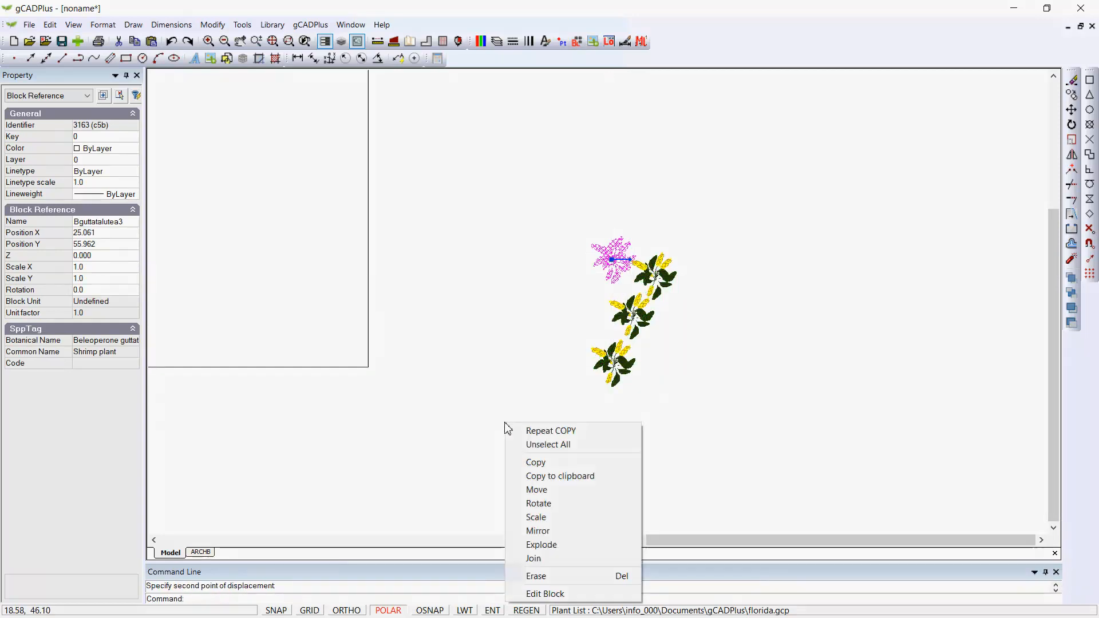
click(527, 445)
click(618, 366)
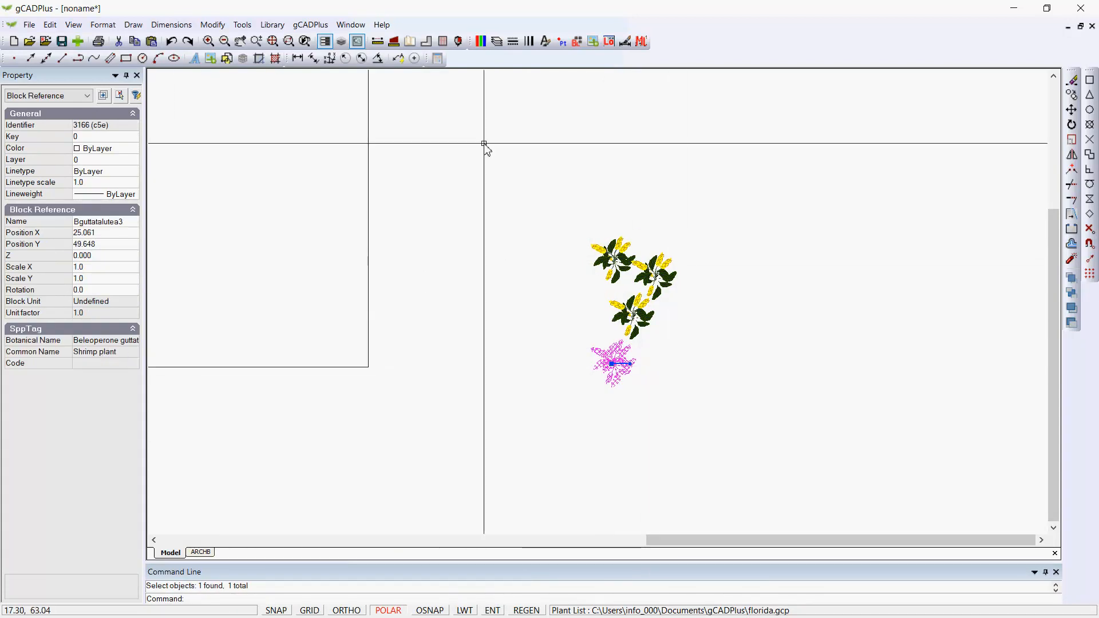
key(Escape)
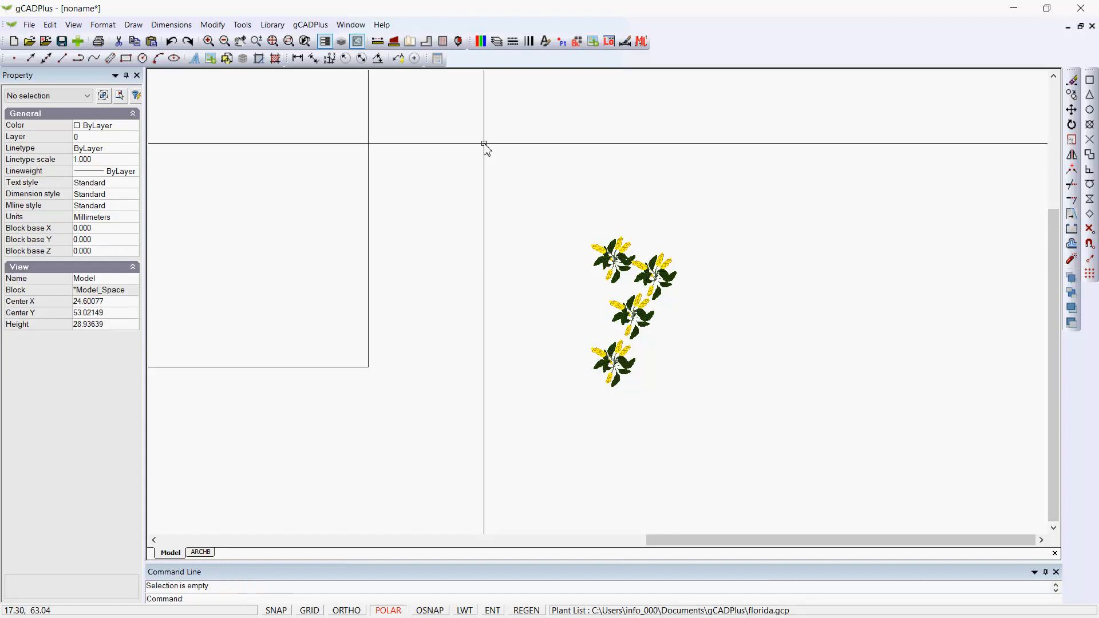
scroll(565, 191, down, 3)
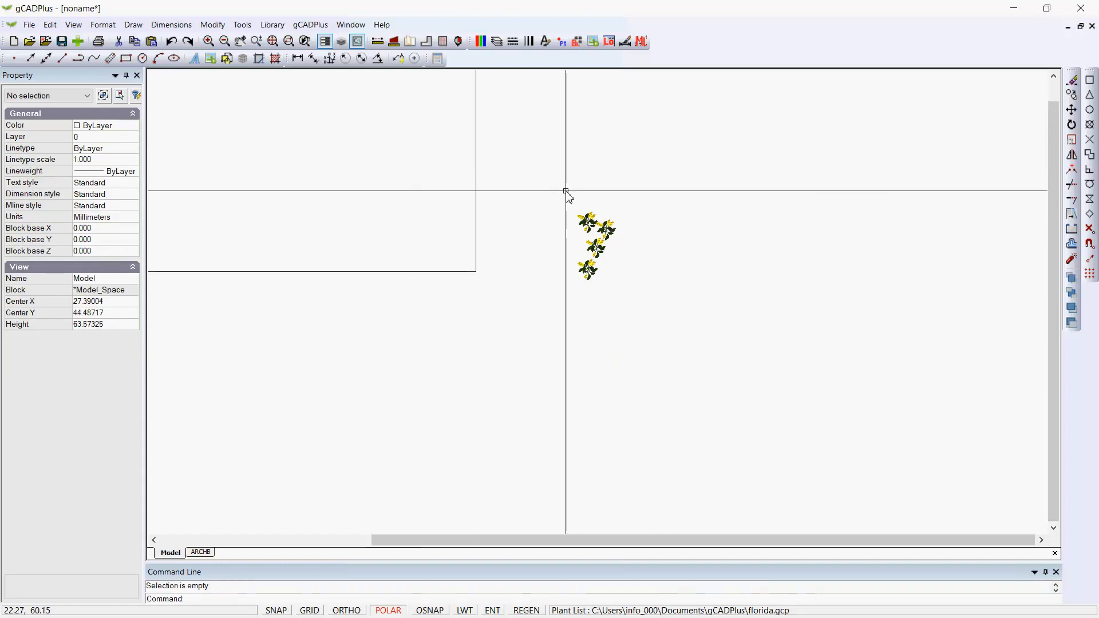
Start a second drawing from TurfmasterTemplate.lcd and close it without saving.
click(15, 42)
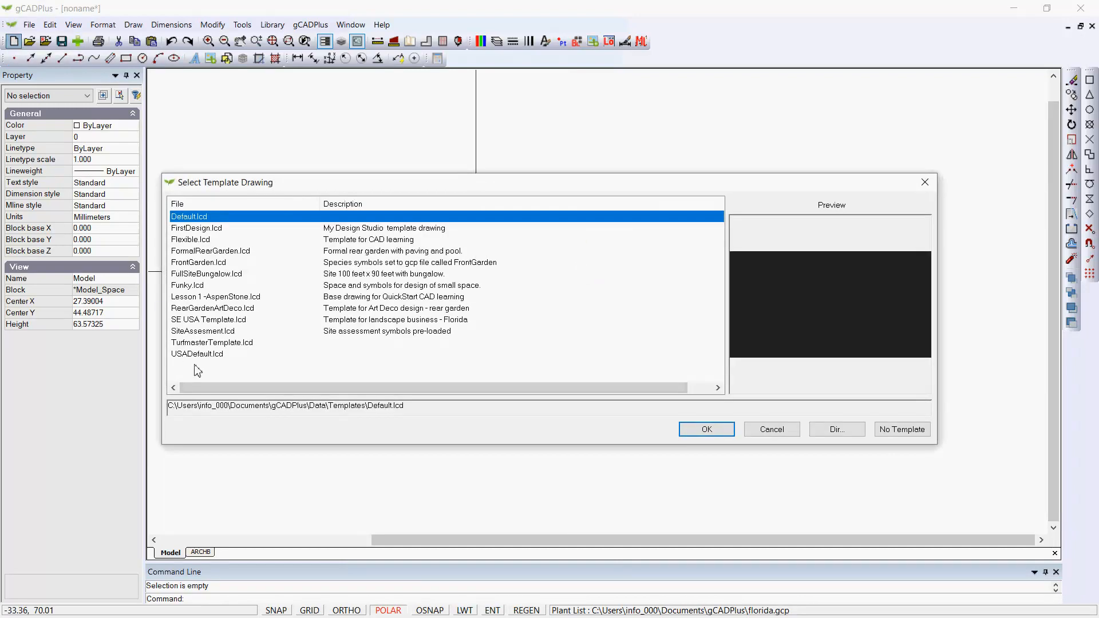
click(210, 344)
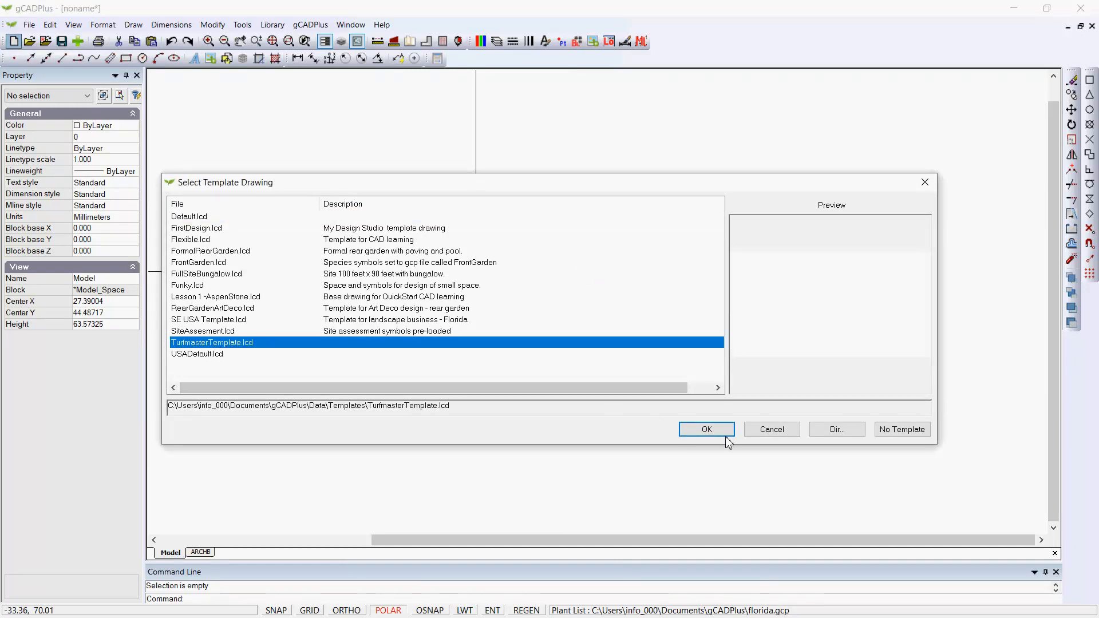
click(703, 429)
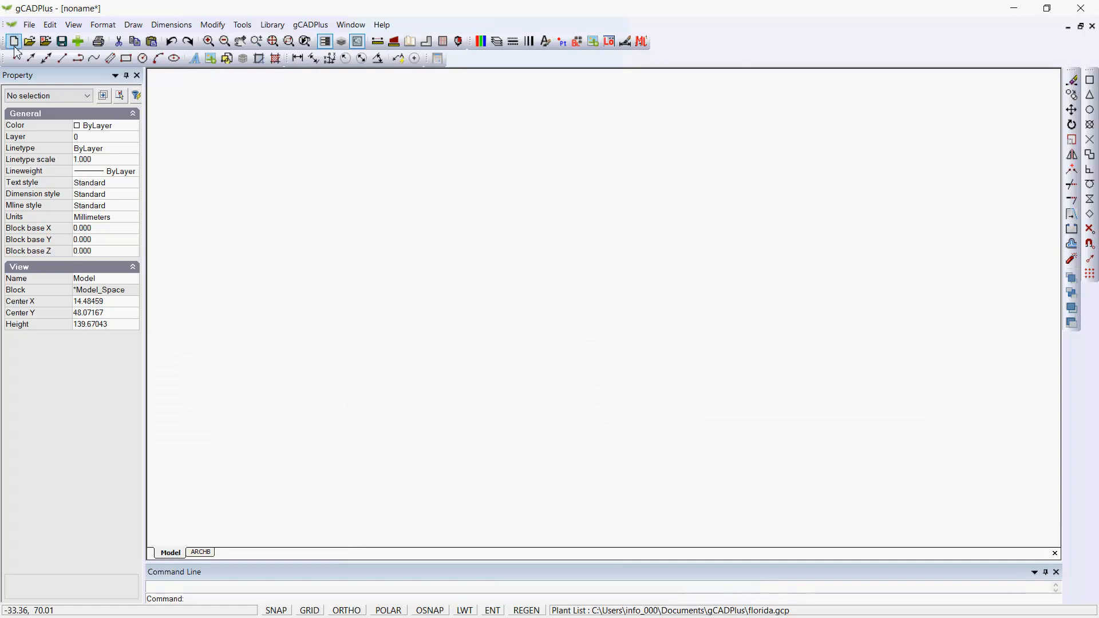
click(24, 30)
click(50, 172)
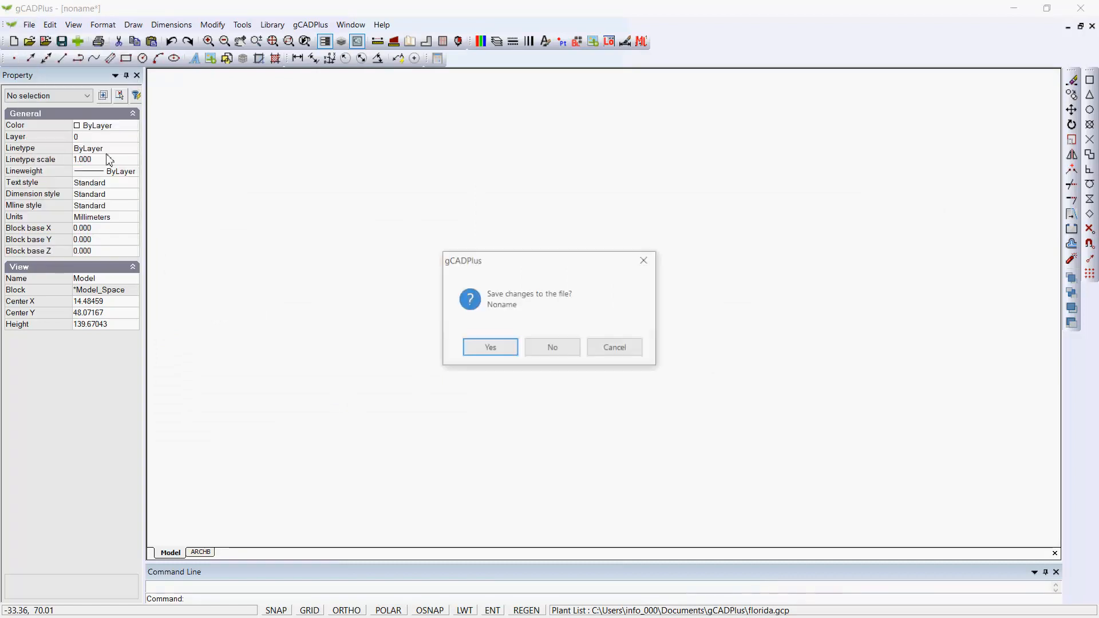
click(553, 347)
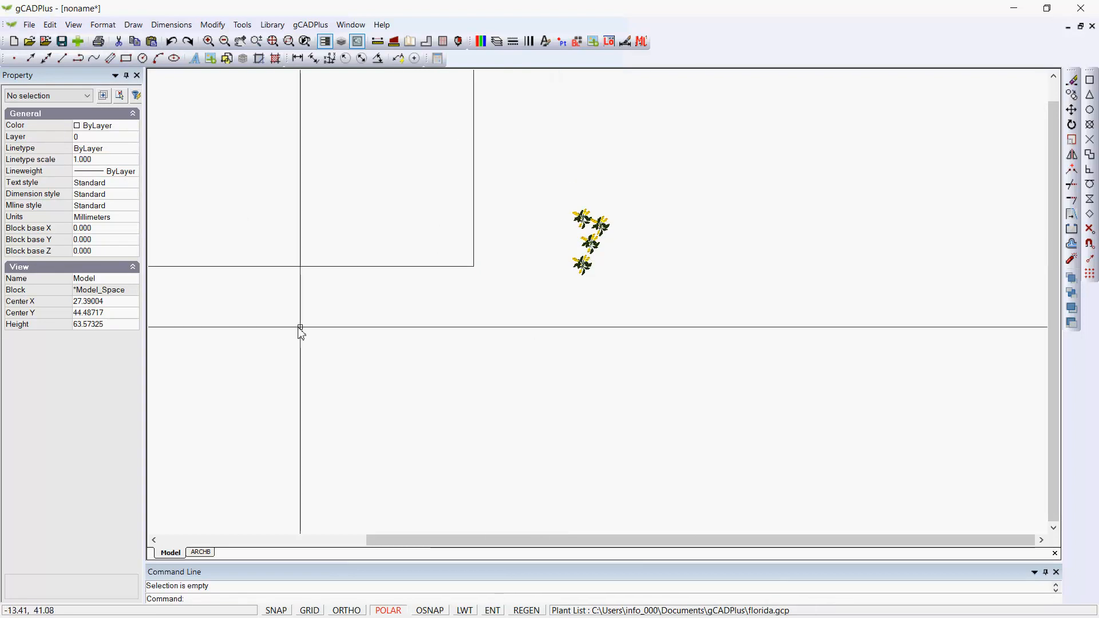
Check how the stepped line and the plants appear on the ARCHB layout, and return to model space.
click(201, 552)
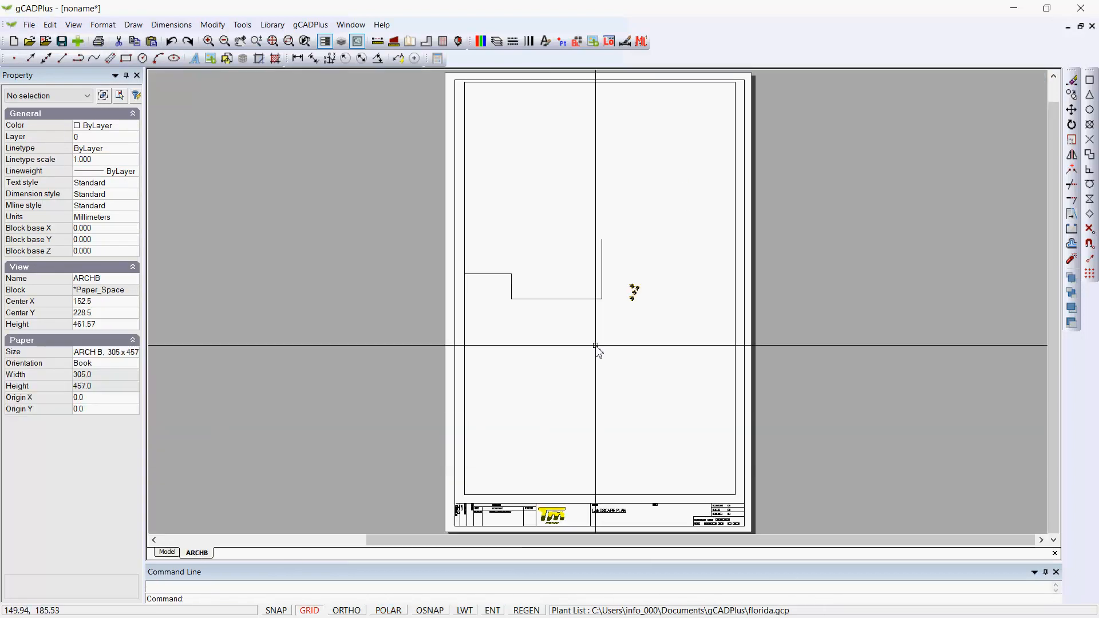
scroll(596, 346, up, 4)
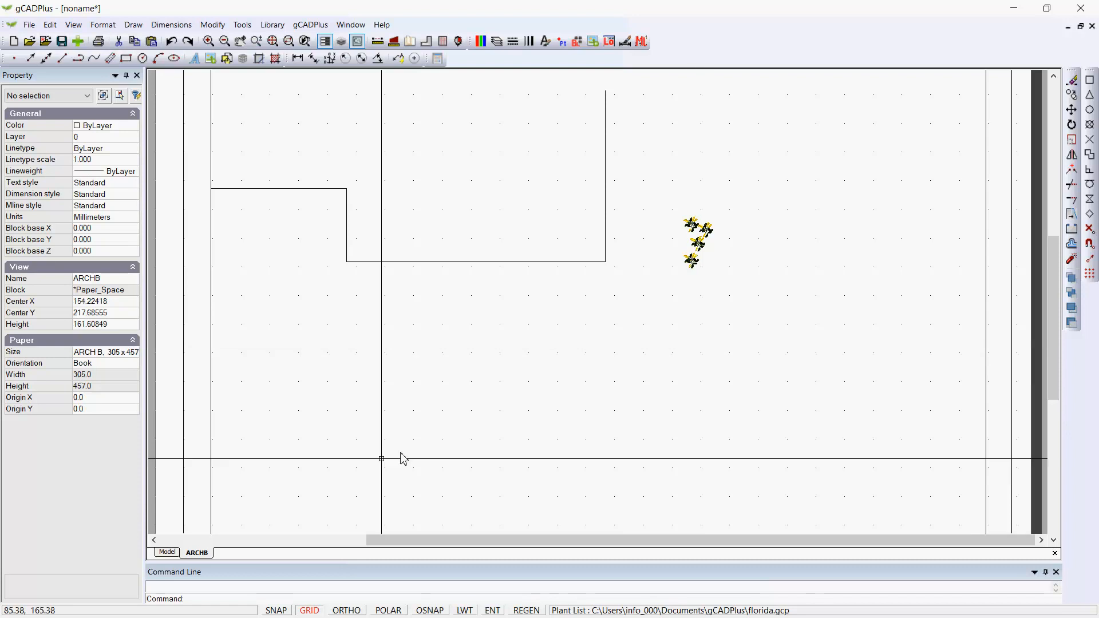
click(167, 553)
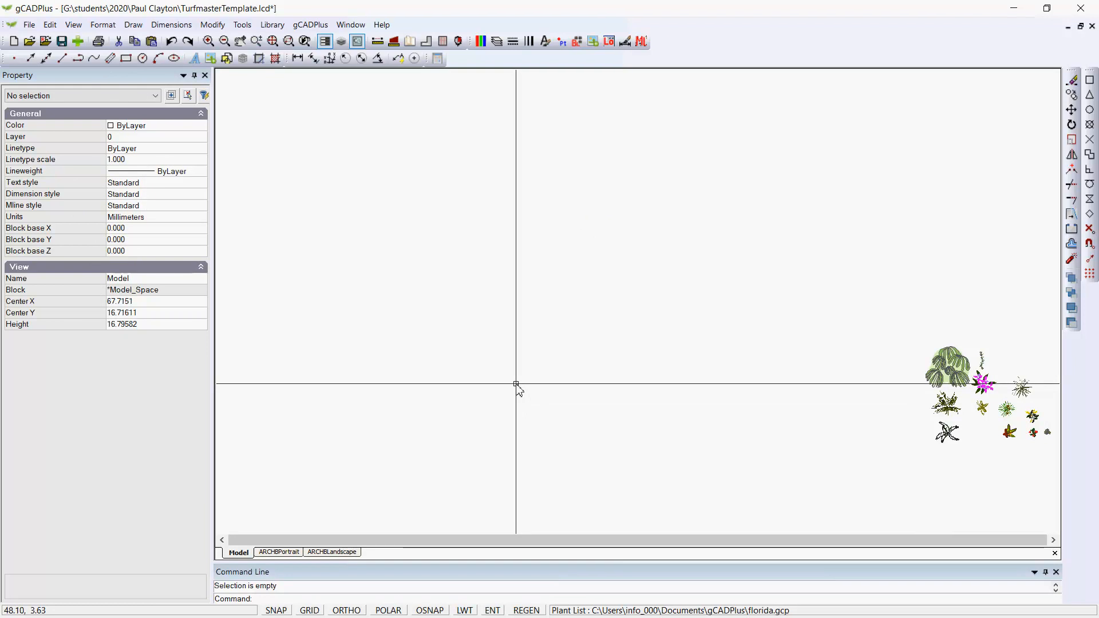
Open the ARCHBPortrait layout and fit the whole sheet in view.
click(282, 553)
right_click(579, 238)
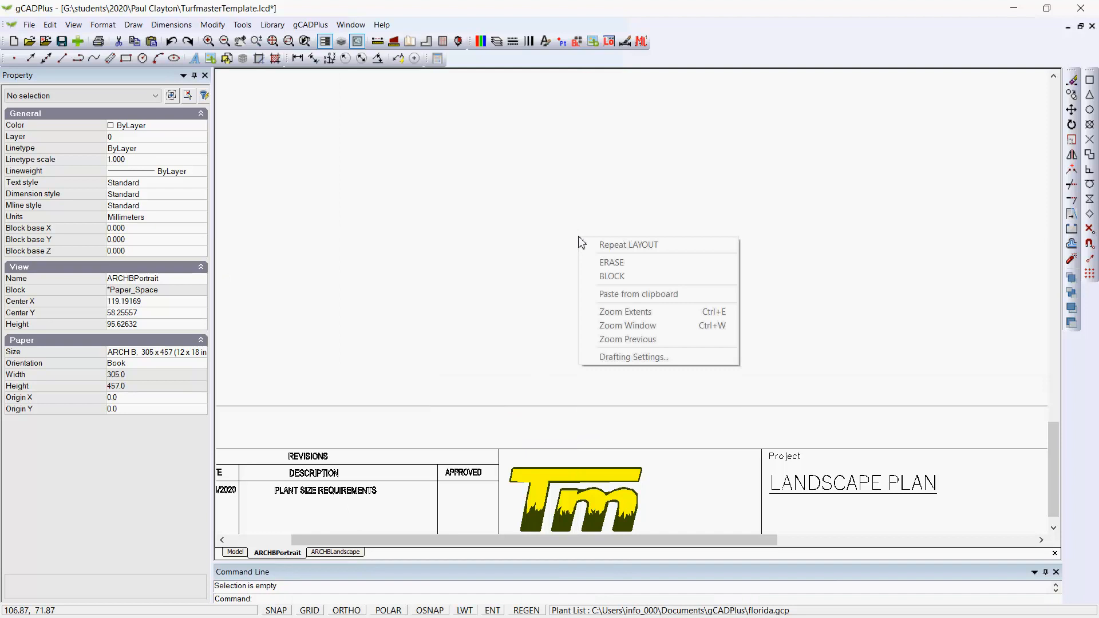
click(621, 312)
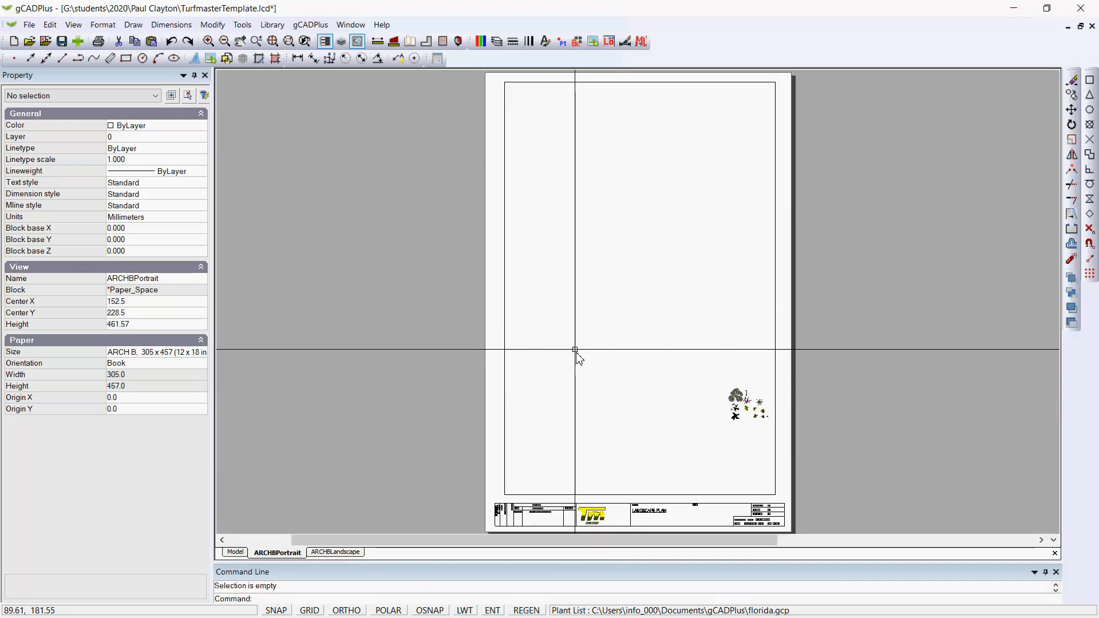
Draw a circle of radius 15 in model space, in the empty area left of the plant symbols.
click(236, 553)
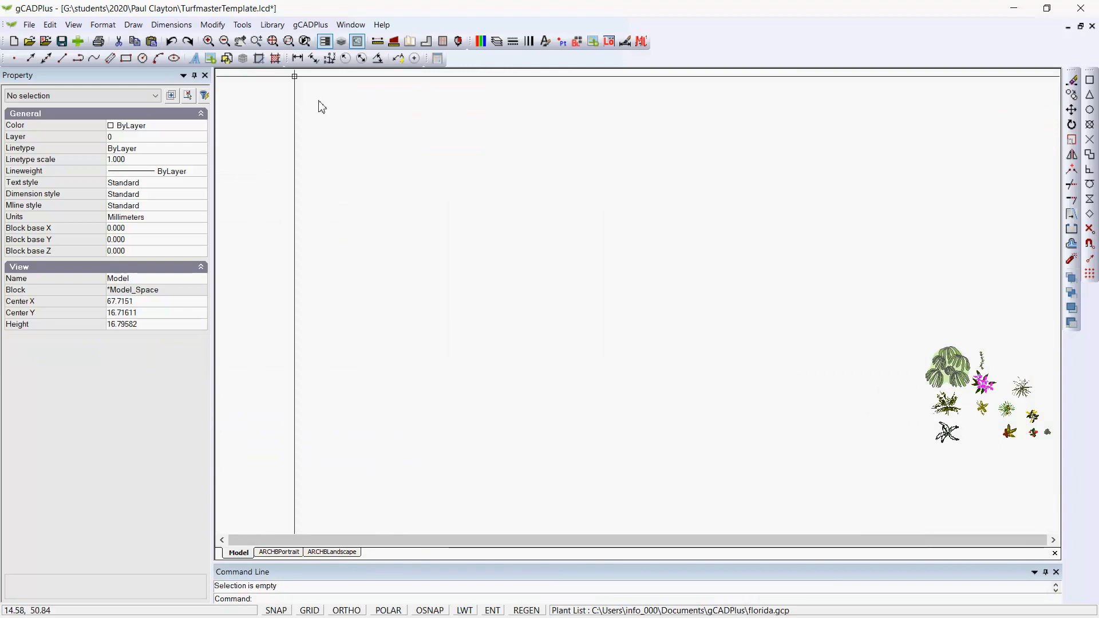
click(133, 25)
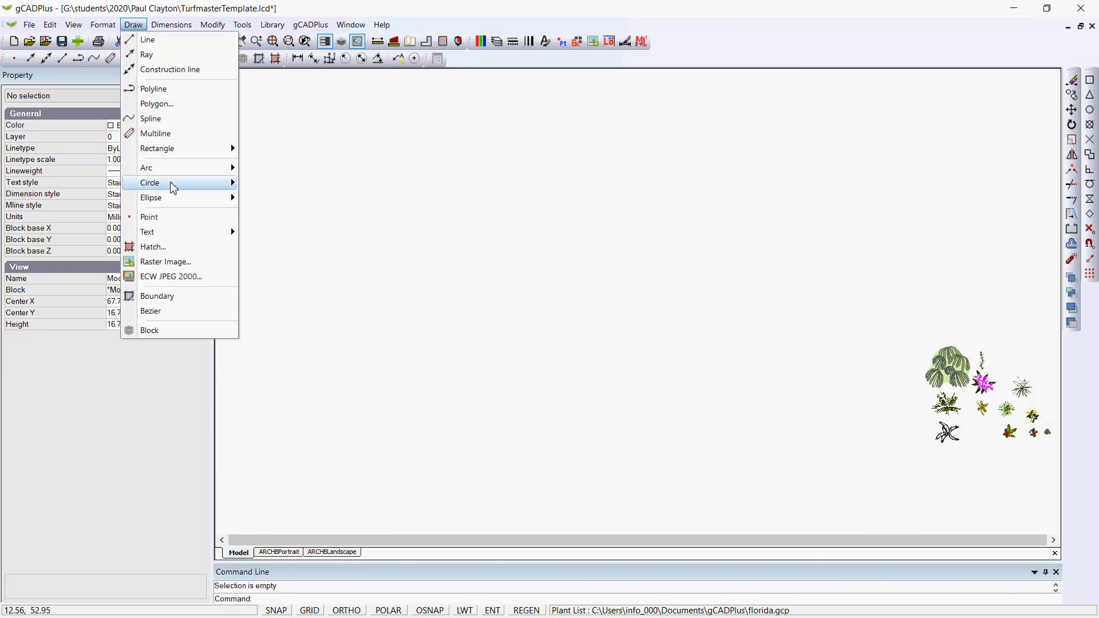
mouse_move(172, 188)
click(265, 182)
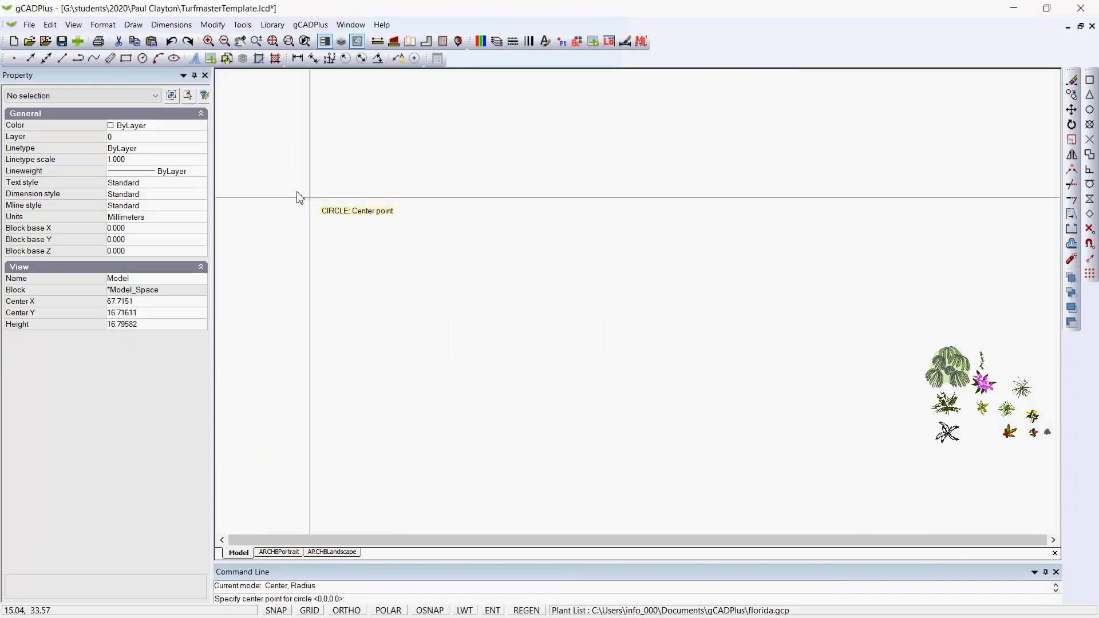
click(488, 387)
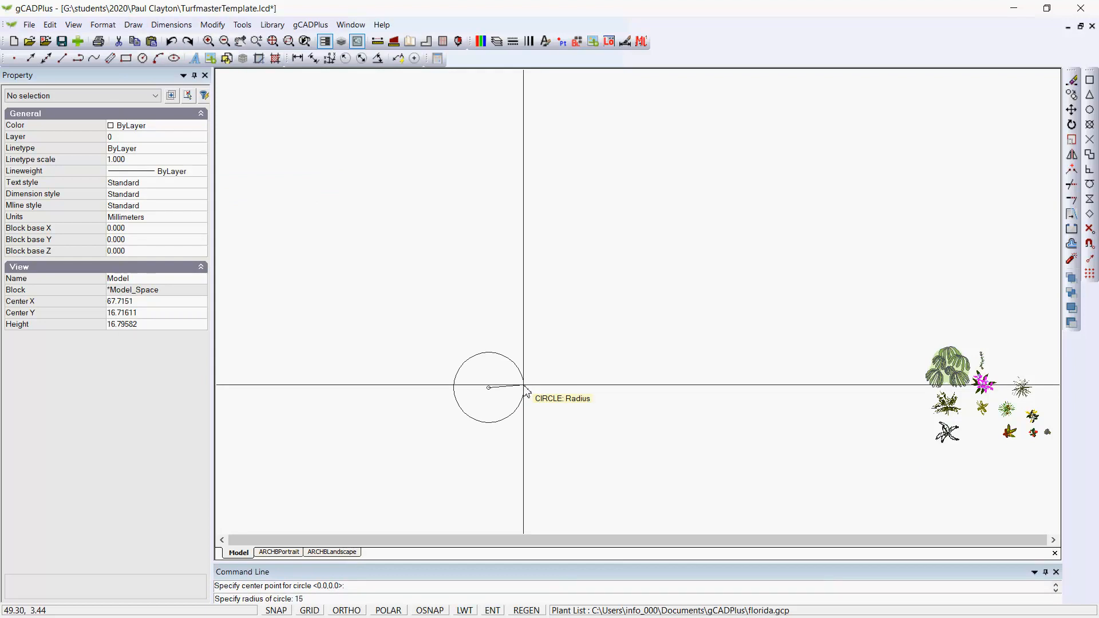
text(15)
key(Return)
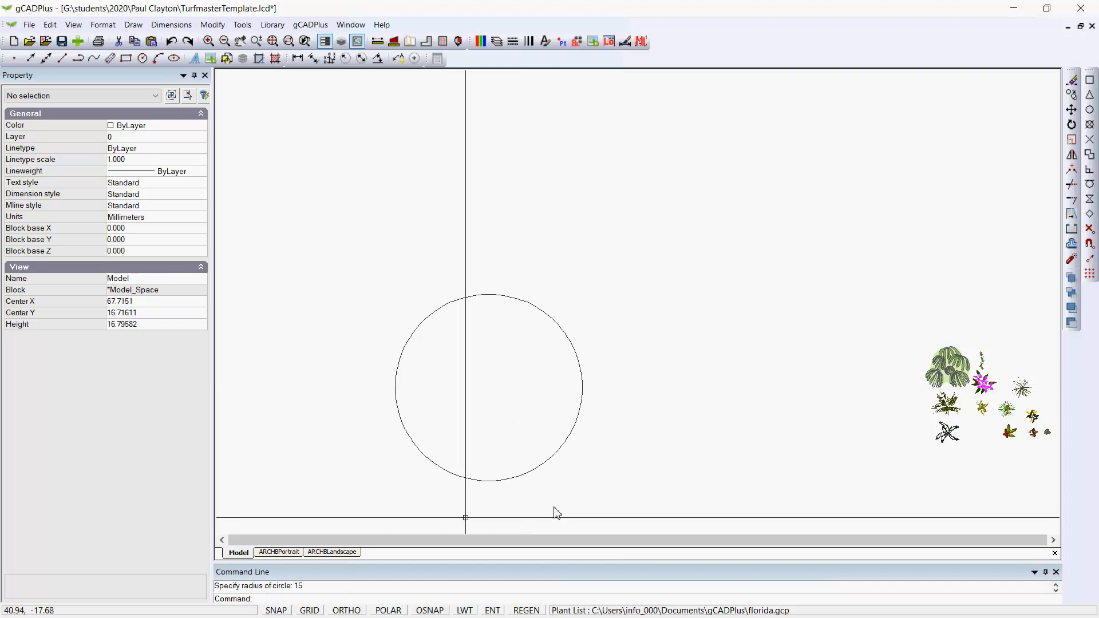
Check the circle on the ARCHBPortrait and ARCHBLandscape layouts, and return to model space.
click(297, 553)
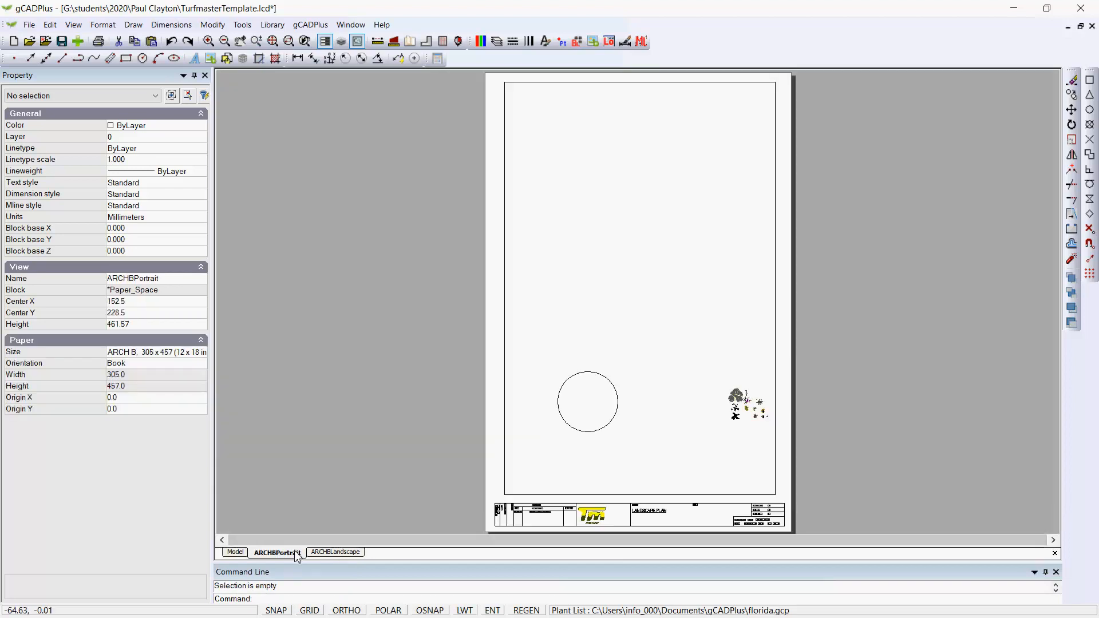
click(346, 555)
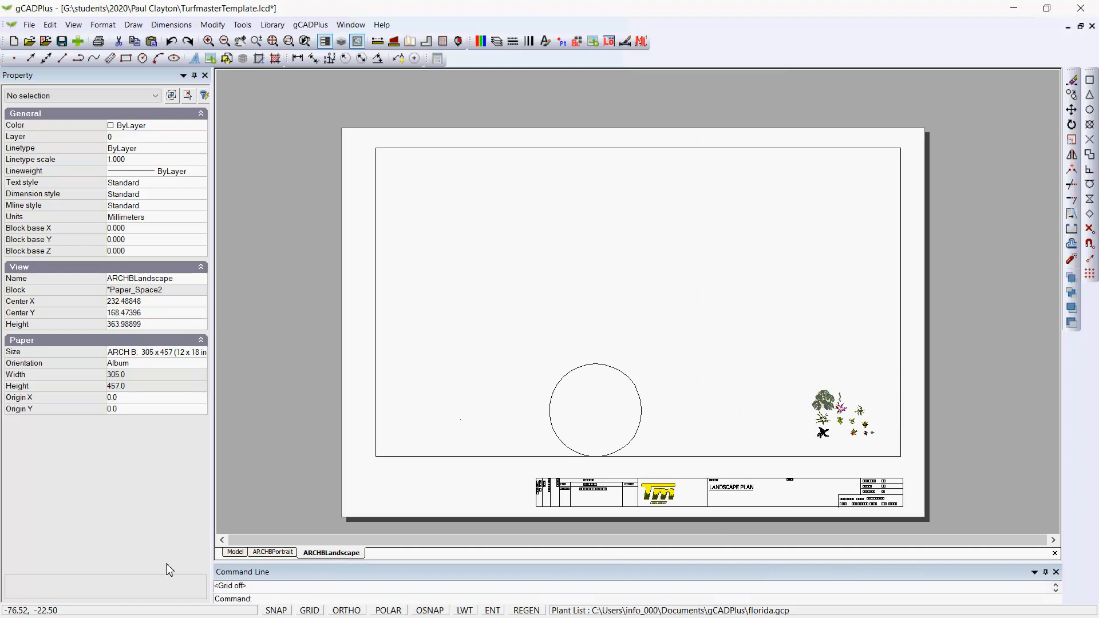
click(235, 553)
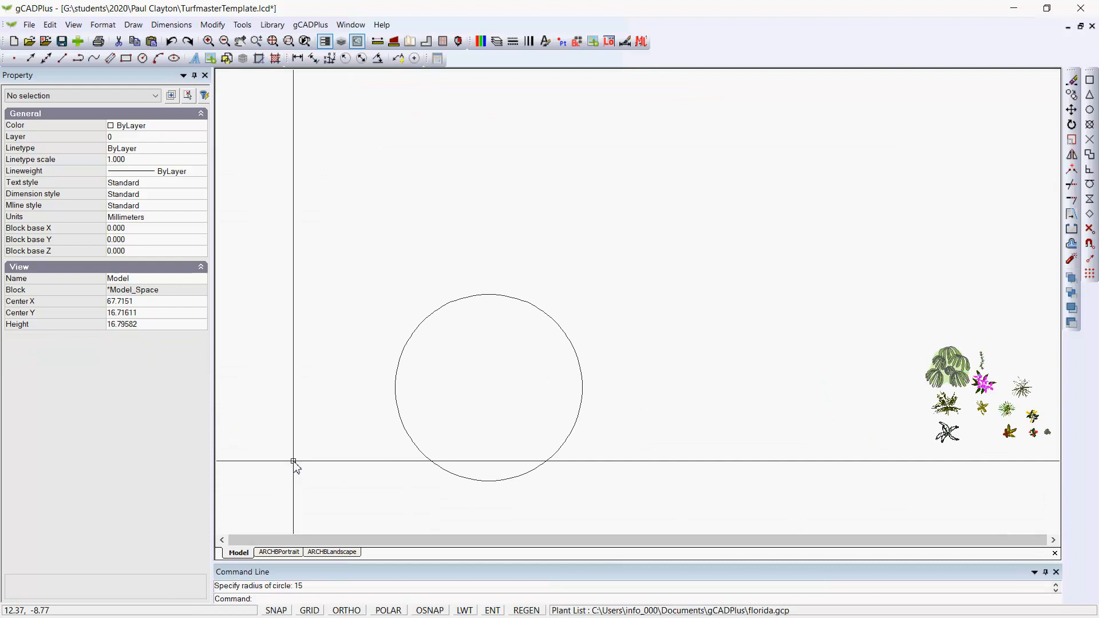